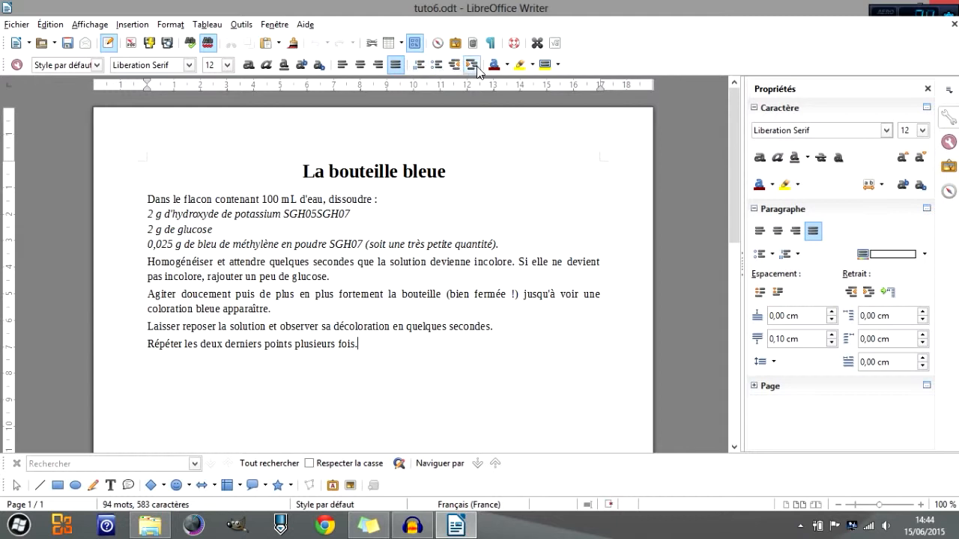
Turn all the paragraphs below the title, from "Dans le flacon" to "Répéter les deux derniers points", into a numbered list.
drag(378, 199, 367, 353)
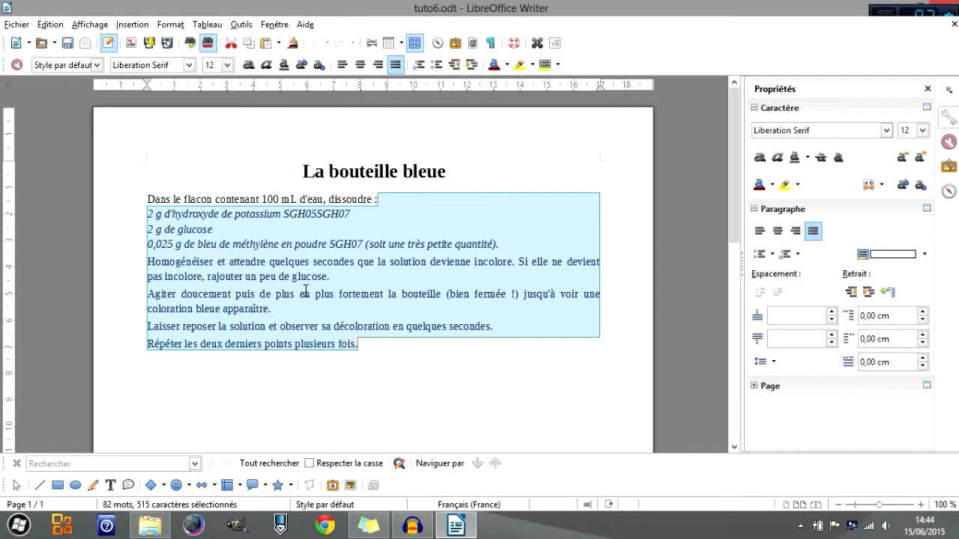
click(418, 67)
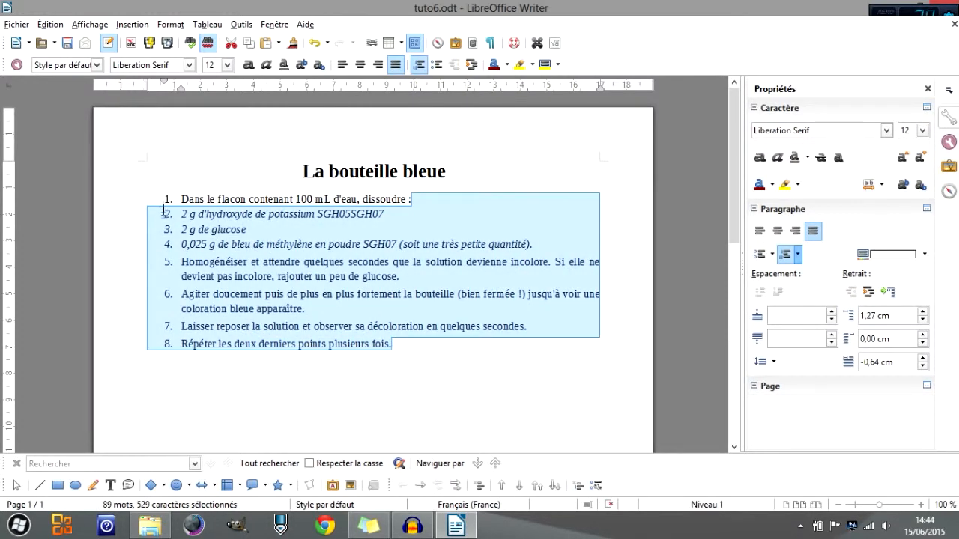
click(204, 198)
drag(206, 344, 207, 198)
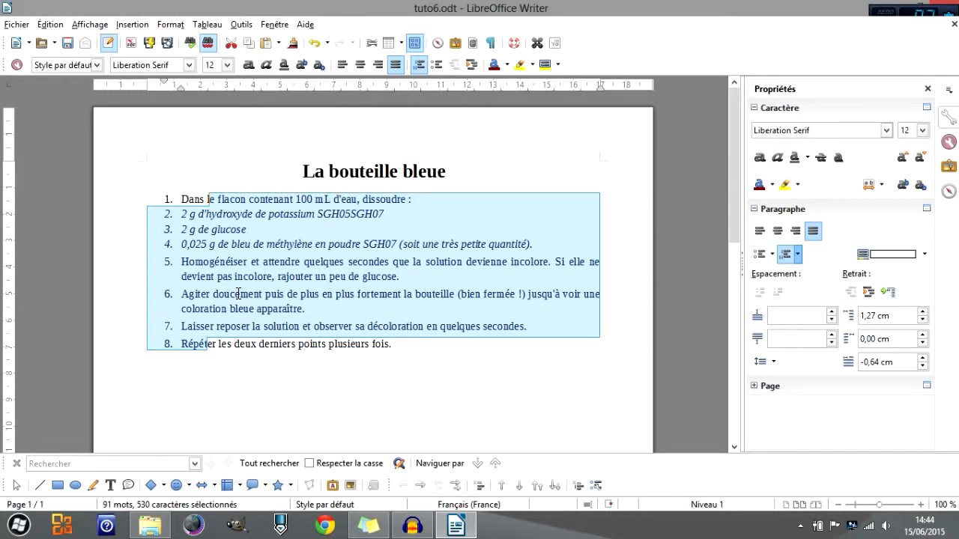
click(253, 323)
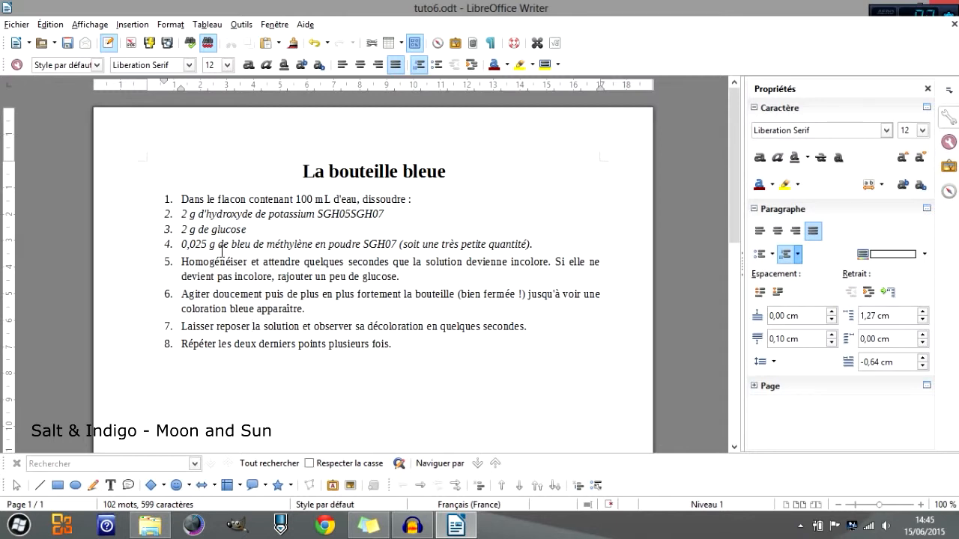
Demote the three italic ingredient lines by one list level so they become sub-points of the first item.
drag(544, 245, 149, 214)
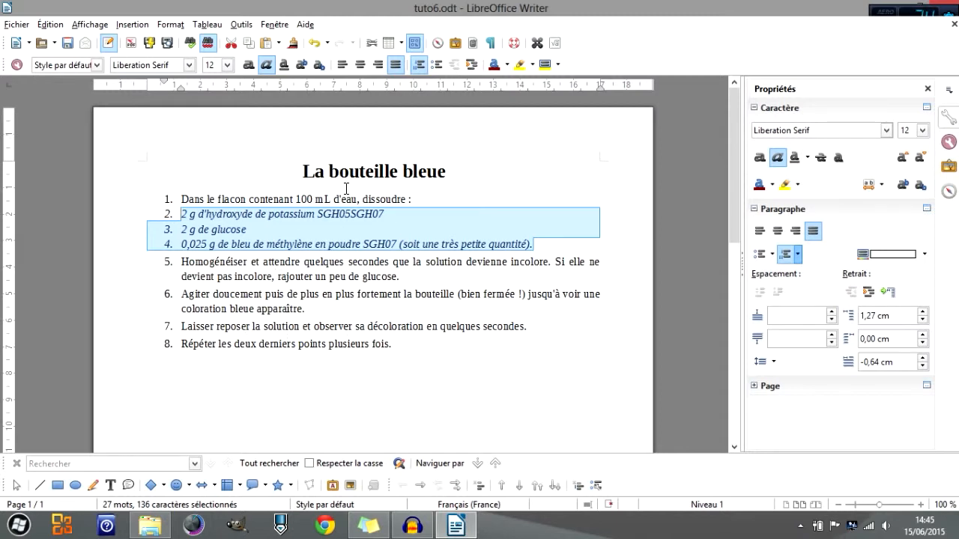
click(416, 346)
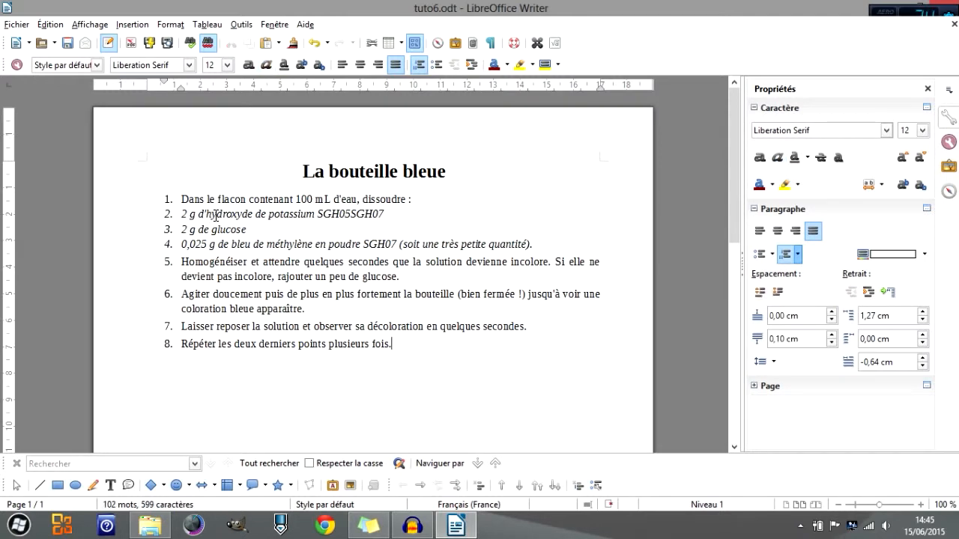
drag(215, 216, 217, 244)
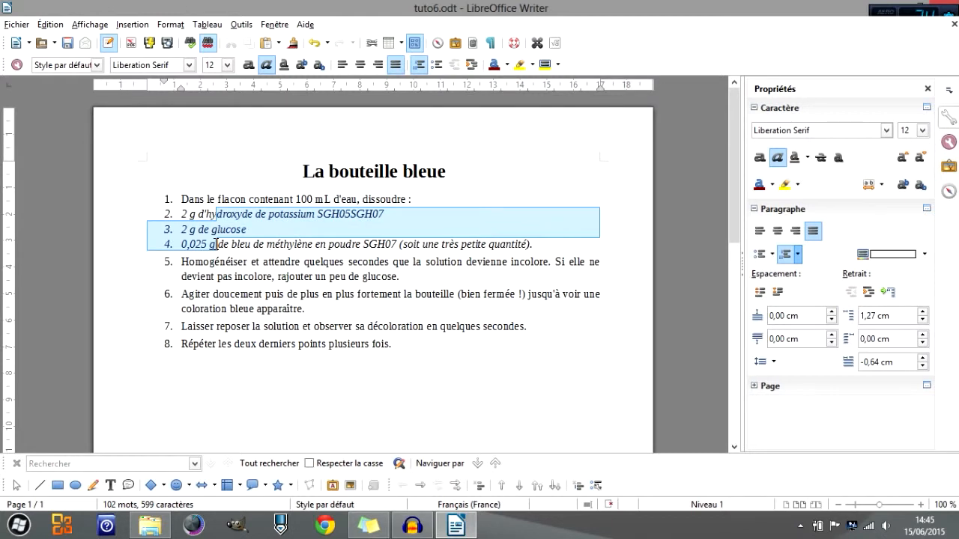
click(421, 487)
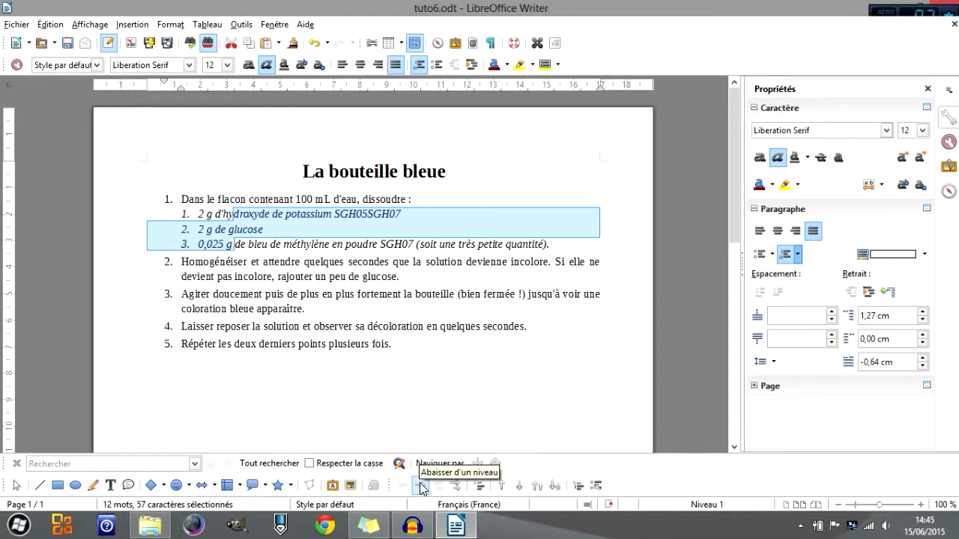
Examine which list entries belong to the first numbering level and which belong to the second.
click(138, 196)
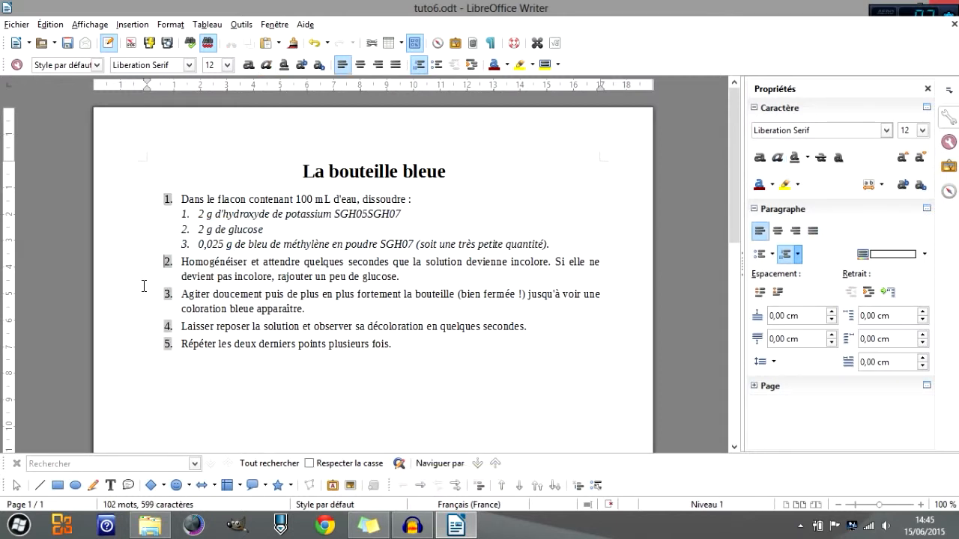
click(155, 358)
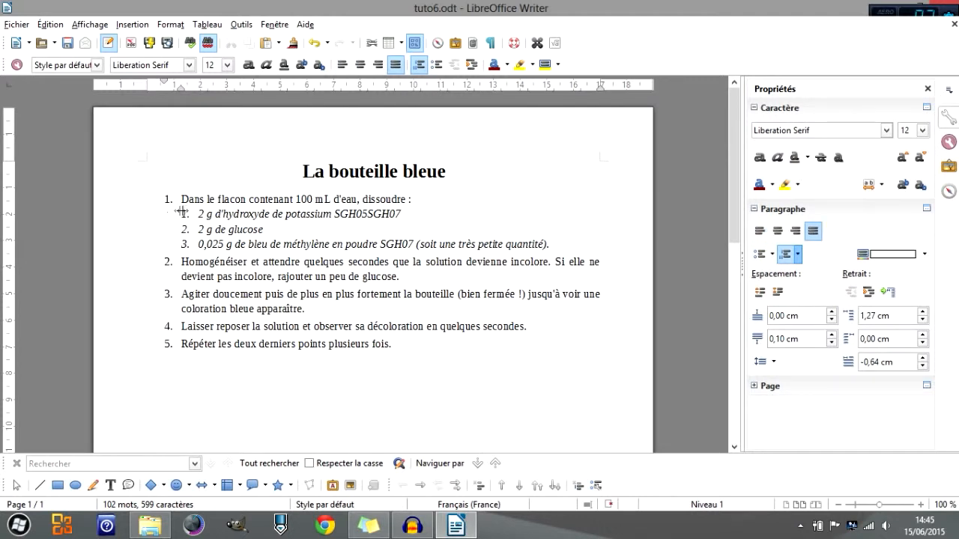
drag(208, 215, 211, 245)
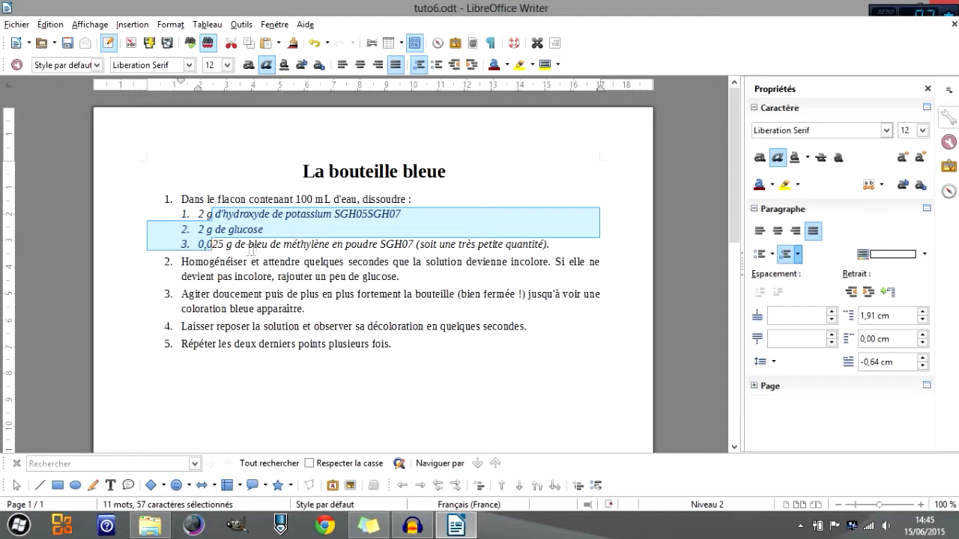
click(182, 201)
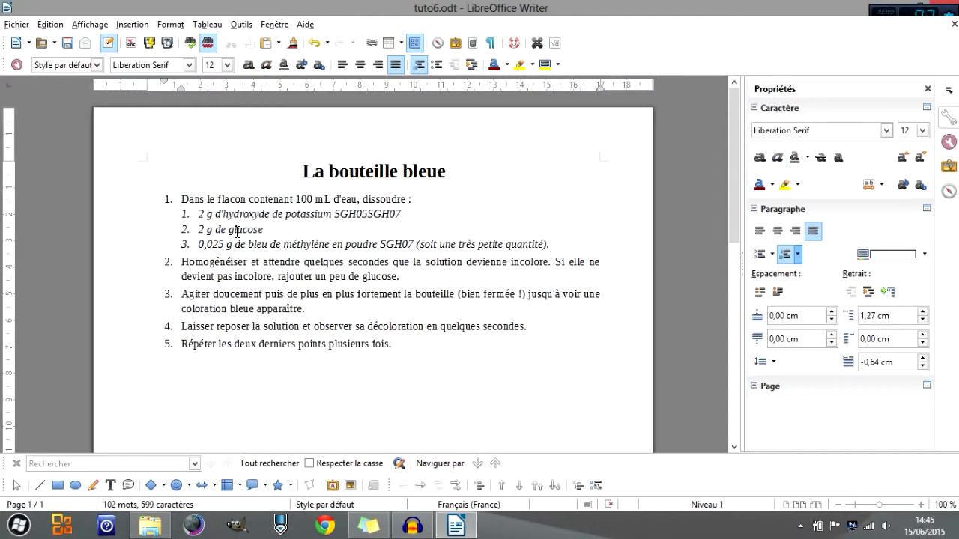
drag(253, 199, 257, 327)
click(157, 264)
click(196, 199)
Demote the selected first item and its three ingredients by one level, and promote the selection back.
drag(222, 200, 221, 244)
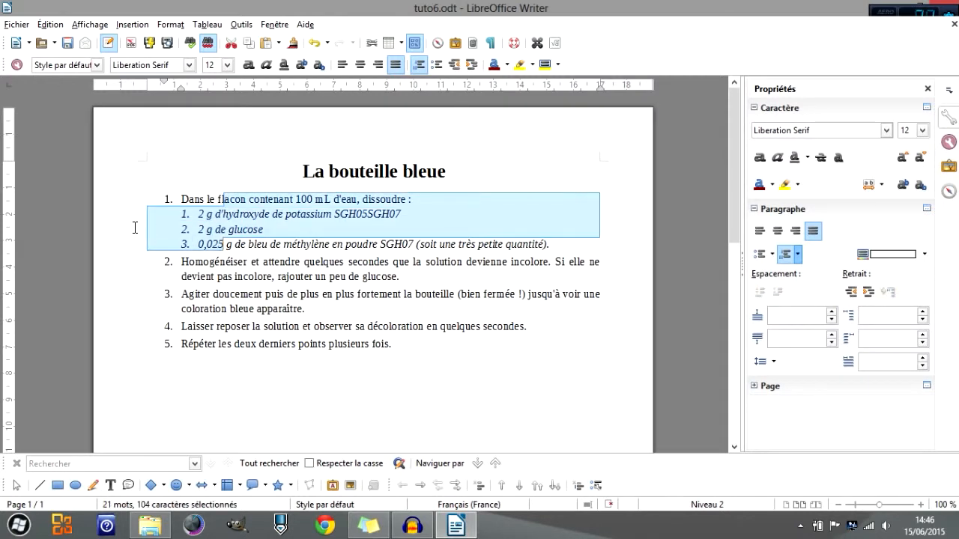
click(420, 487)
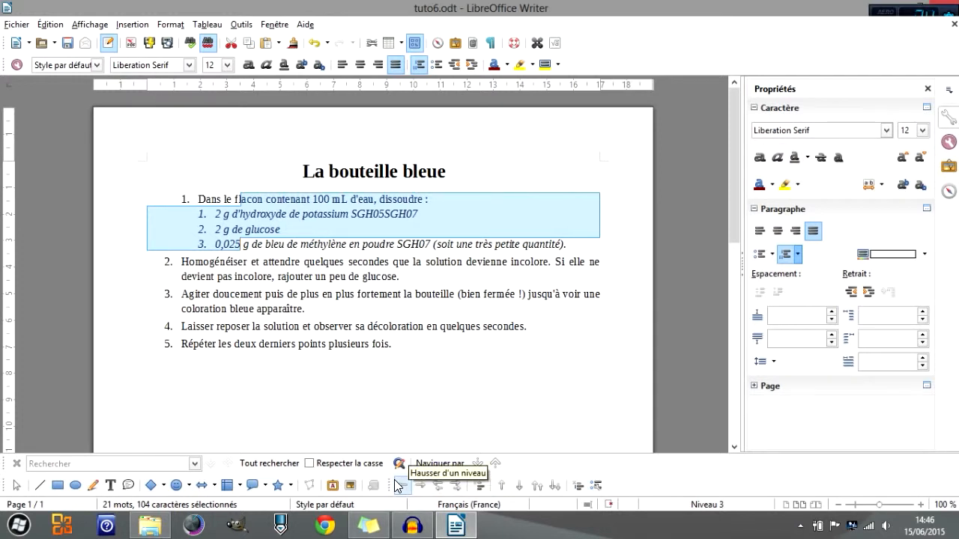
click(402, 486)
Demote the "Dans le flacon" item by one level using the option that includes sub-points, and promote it back the same way.
click(229, 199)
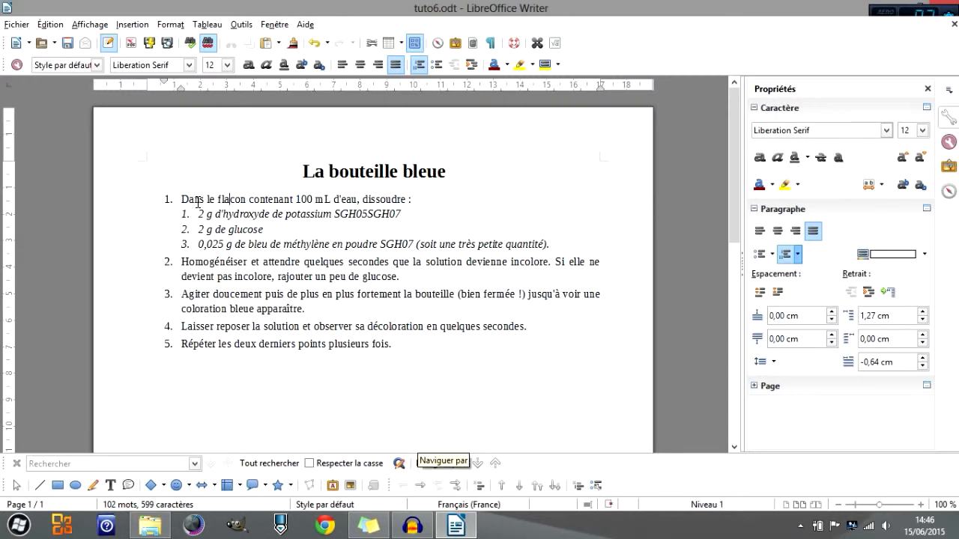
click(457, 487)
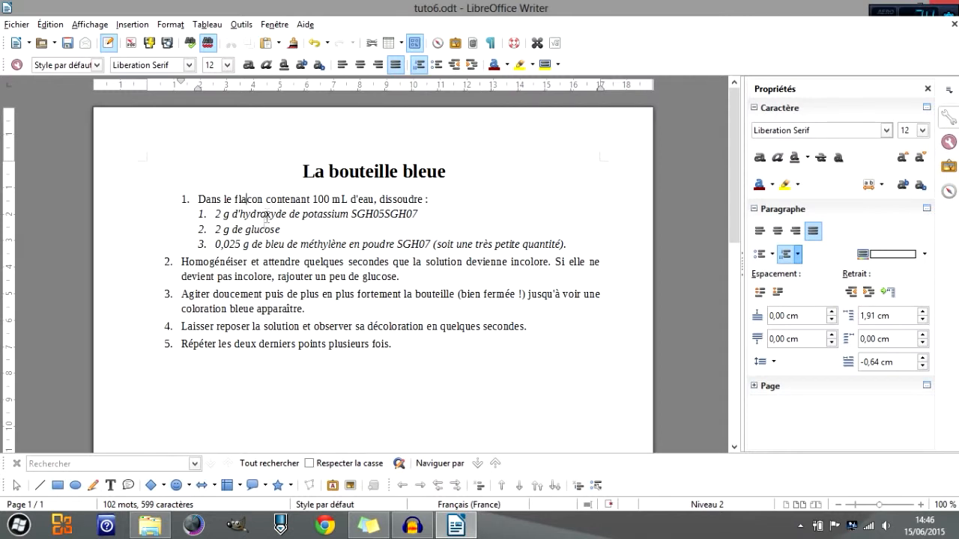
click(437, 489)
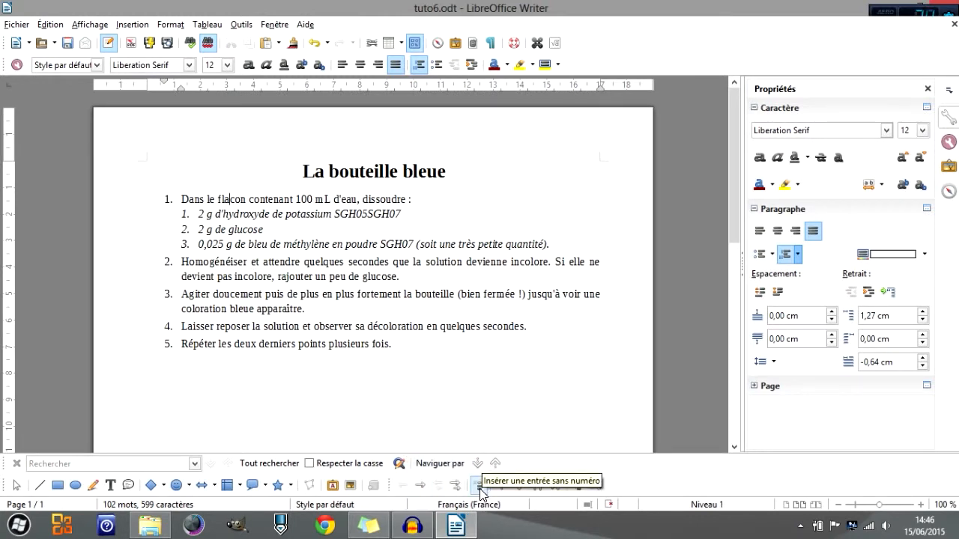
Try splitting "(soit une très petite quantité)." onto its own line below the third ingredient, and undo the split.
click(414, 236)
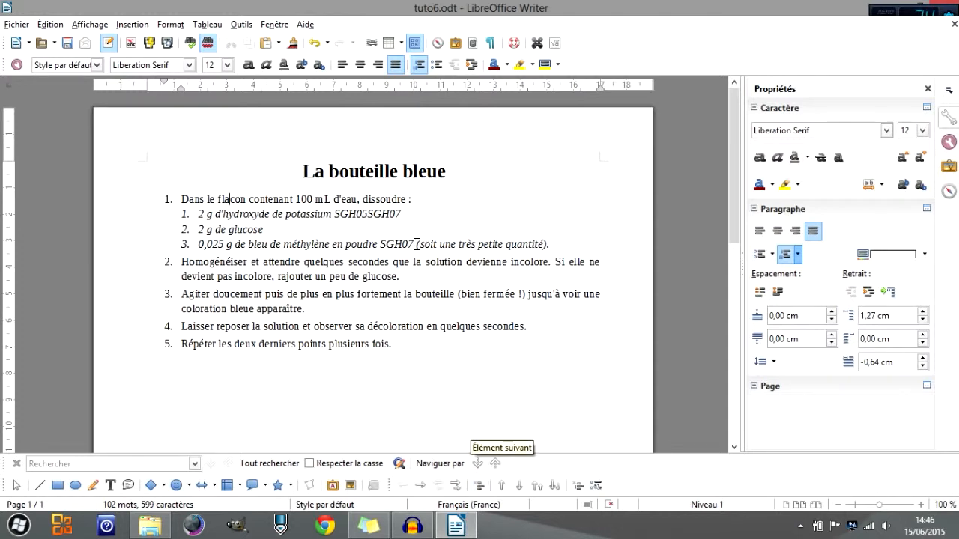
drag(416, 243, 545, 245)
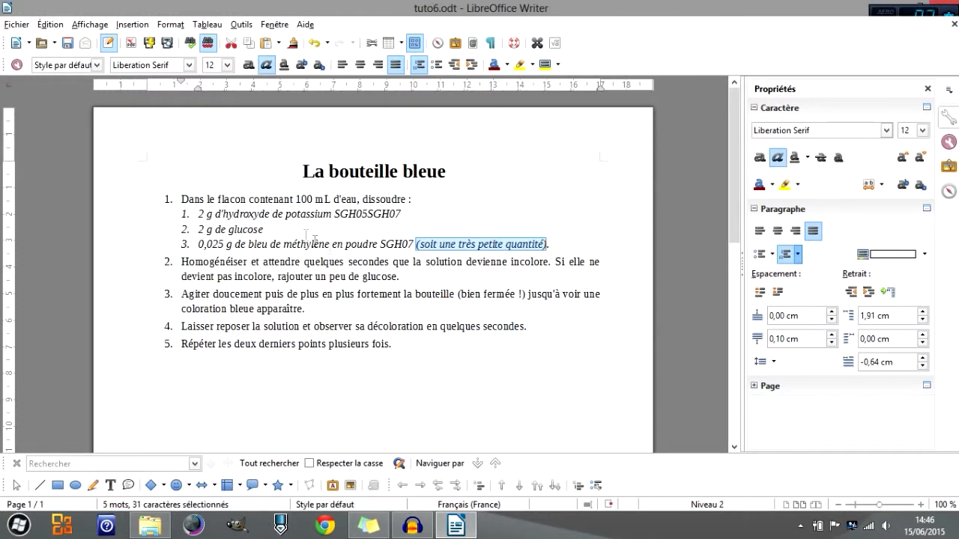
click(417, 244)
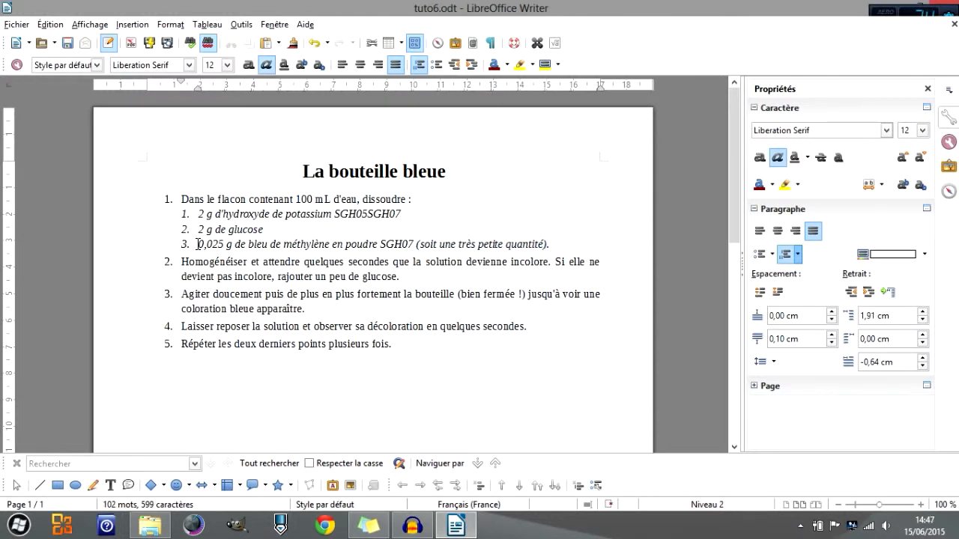
key(Return)
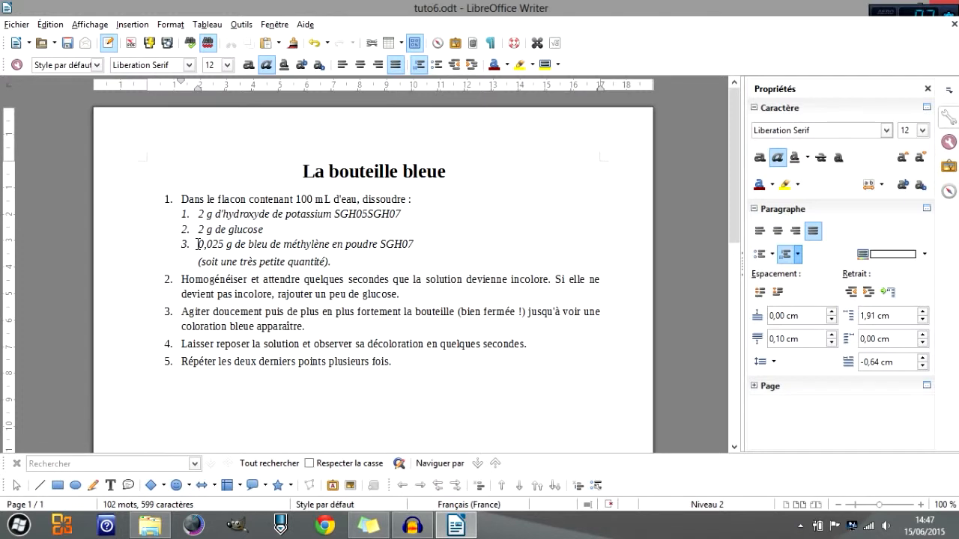
key(ctrl+z)
key(ctrl+z)
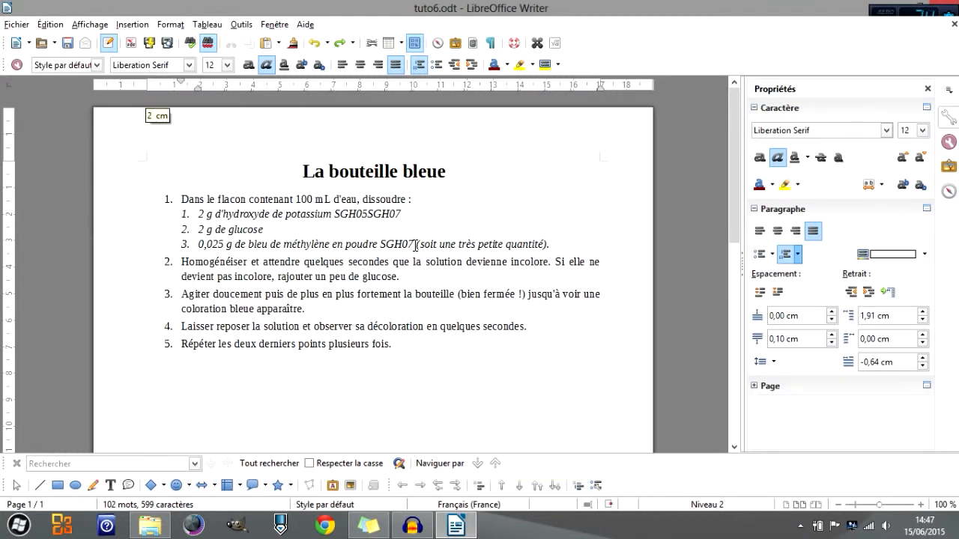
Make "(soit une très petite quantité)." an unnumbered entry with an empty numbered entry after it, and undo both changes.
click(480, 487)
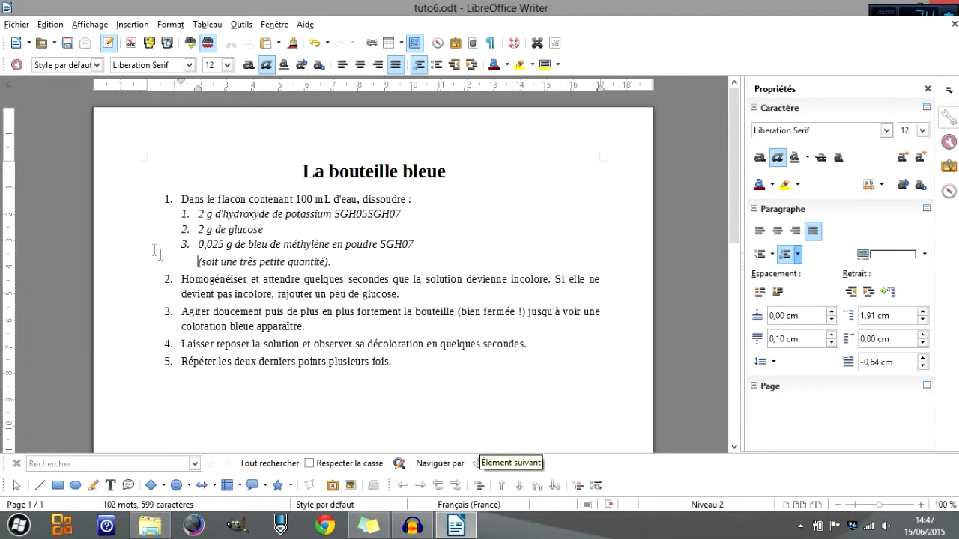
click(353, 261)
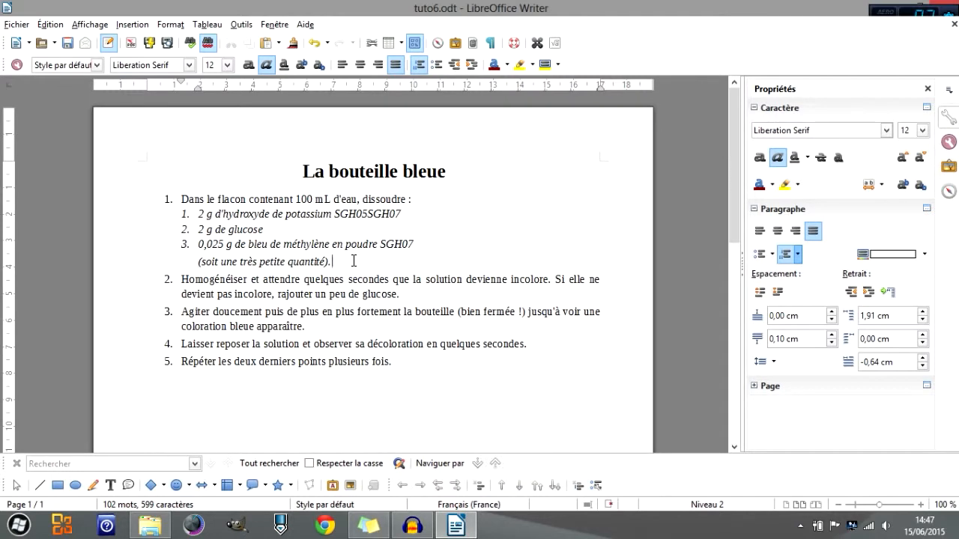
key(Return)
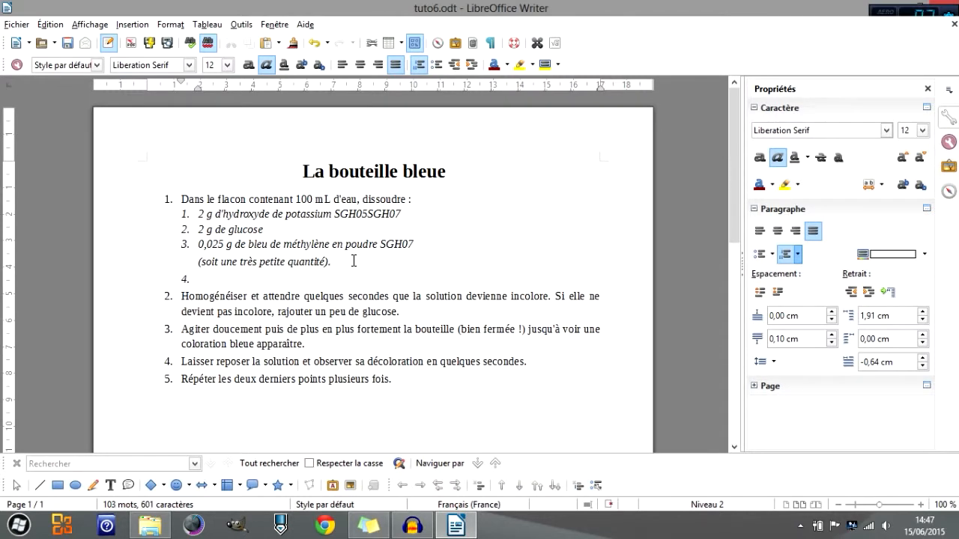
key(ctrl+z)
key(ctrl+z)
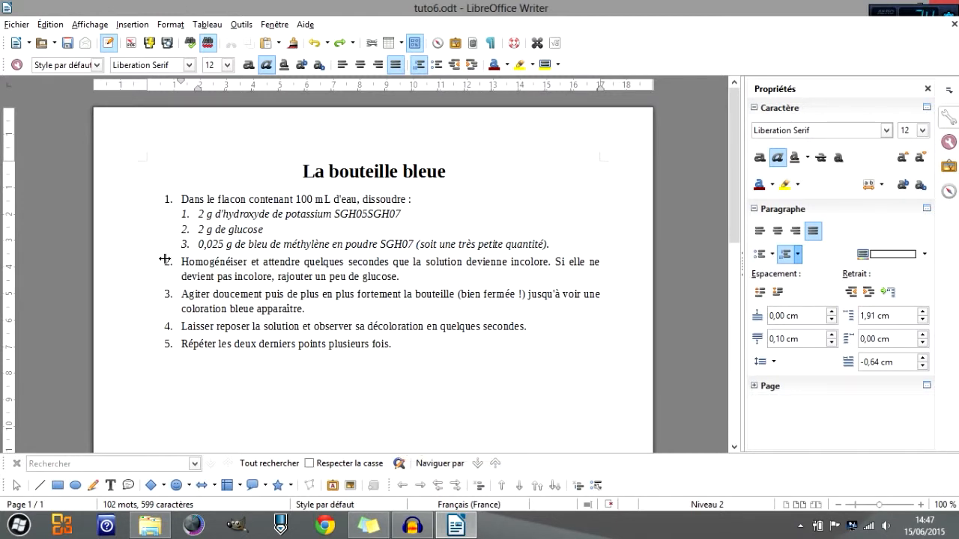
Move the "0,025 g de bleu de méthylène" sub-point down past the "Homogénéiser" item, and move it back up.
click(226, 245)
click(517, 488)
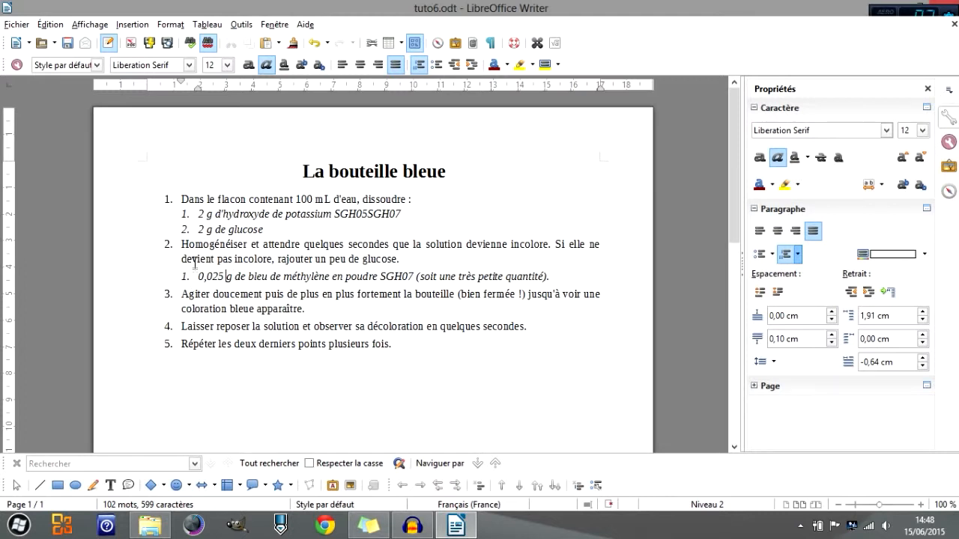
click(504, 485)
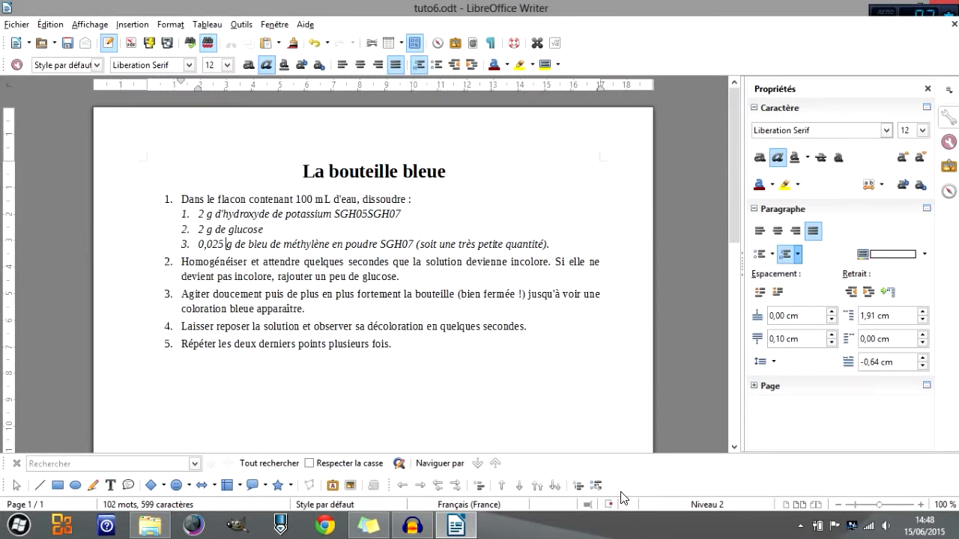
Move the "Dans le flacon" item with its sub-points down below the "Homogénéiser" item, and move it back up.
click(537, 488)
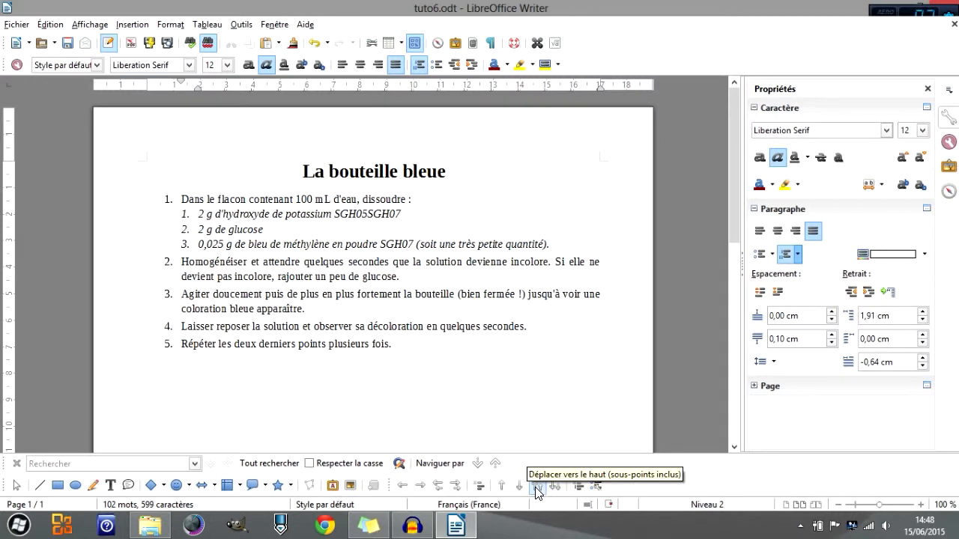
click(203, 199)
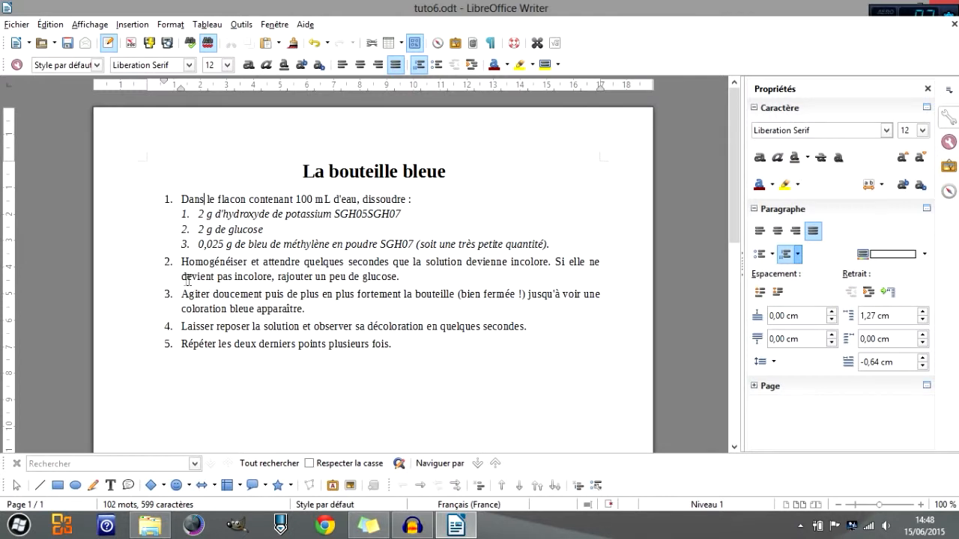
click(554, 487)
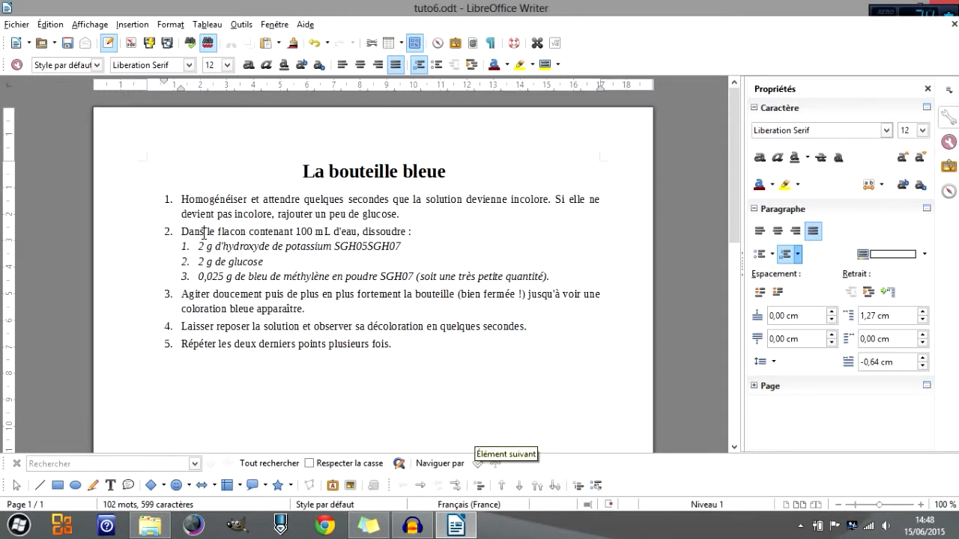
click(534, 488)
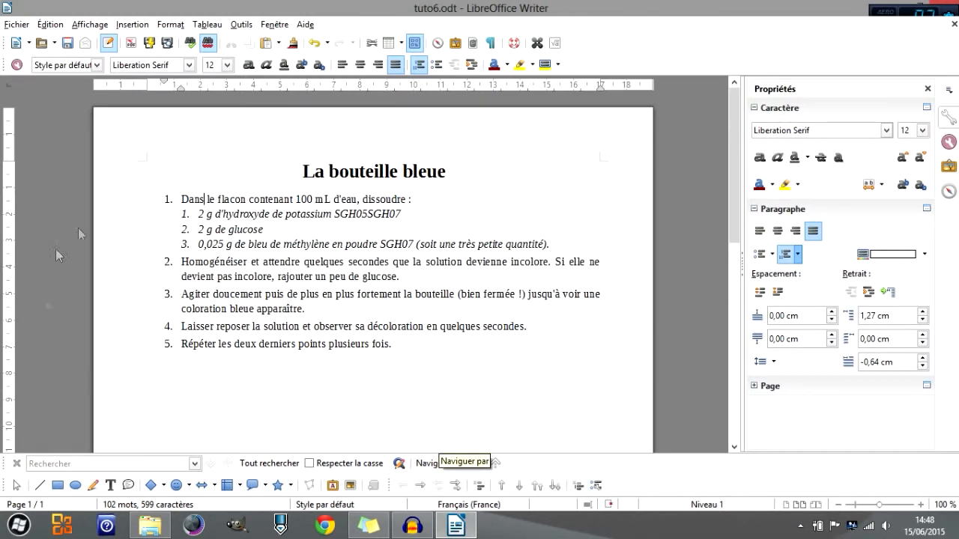
Restart the list numbering at the "Laisser reposer la solution" item.
drag(427, 201, 427, 348)
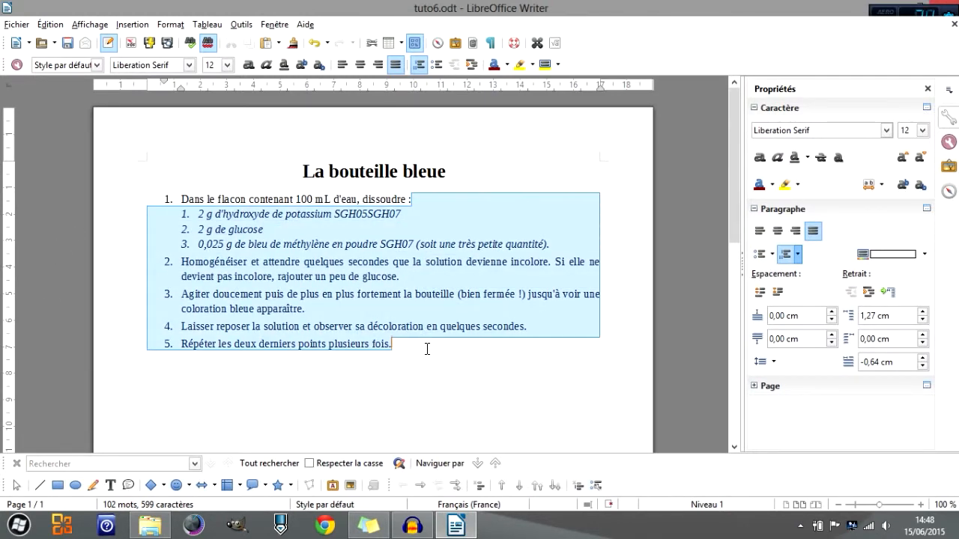
click(427, 348)
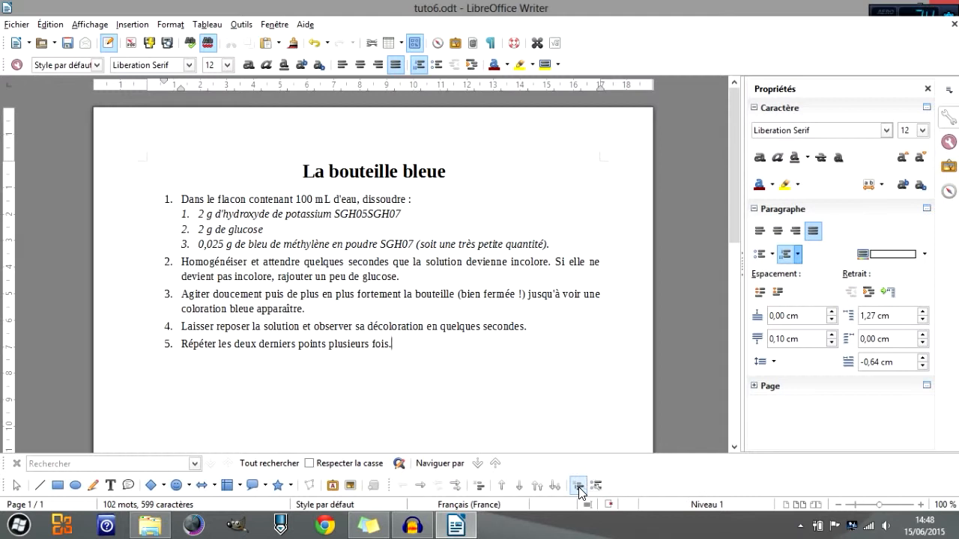
click(229, 327)
click(577, 487)
click(151, 323)
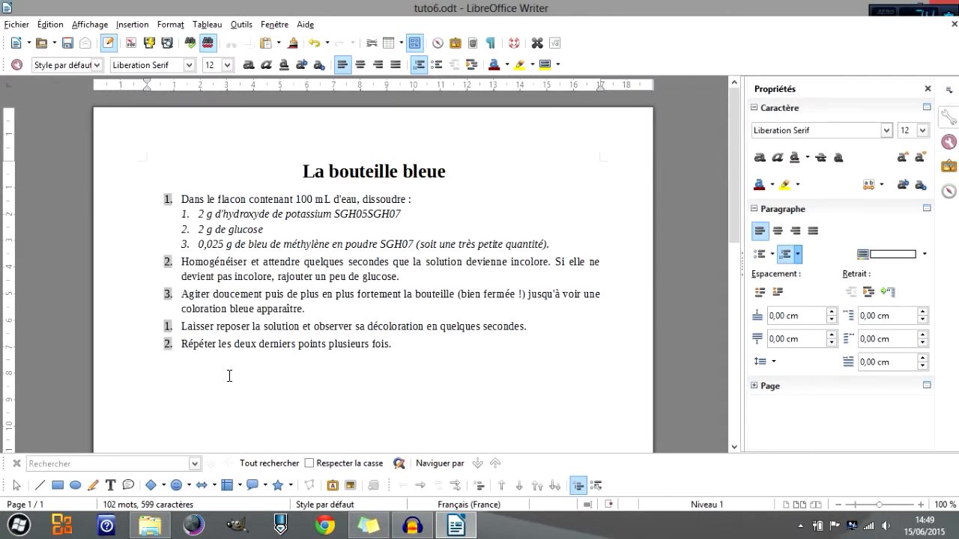
Undo the numbering restart, and apply the all-sublevels numeric outline format (1, 1.1, 1.1.1) to the whole list.
key(ctrl+z)
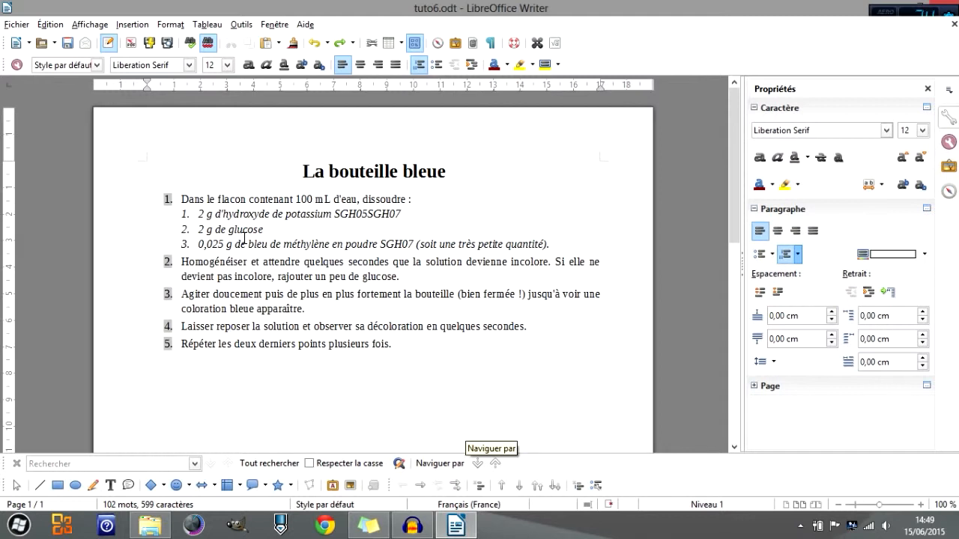
drag(294, 200, 291, 346)
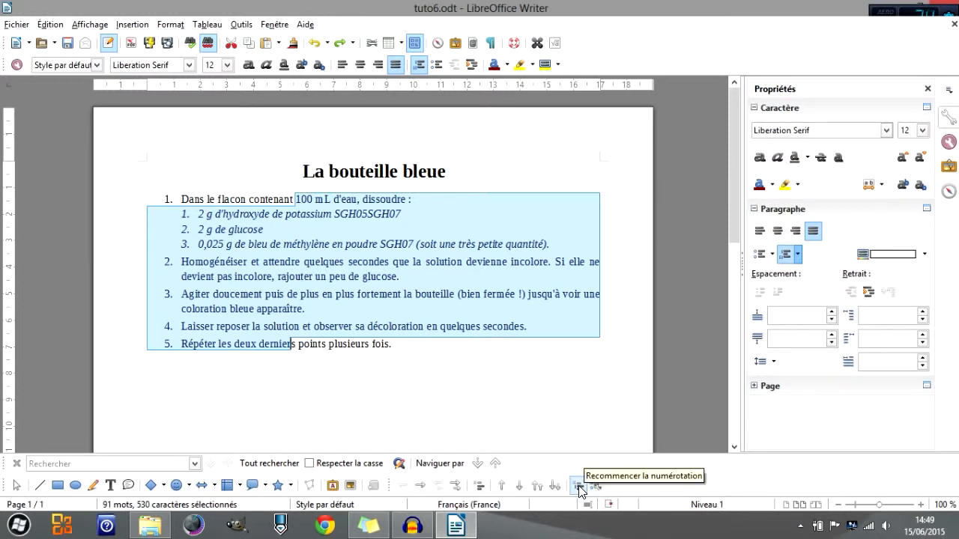
right_click(343, 262)
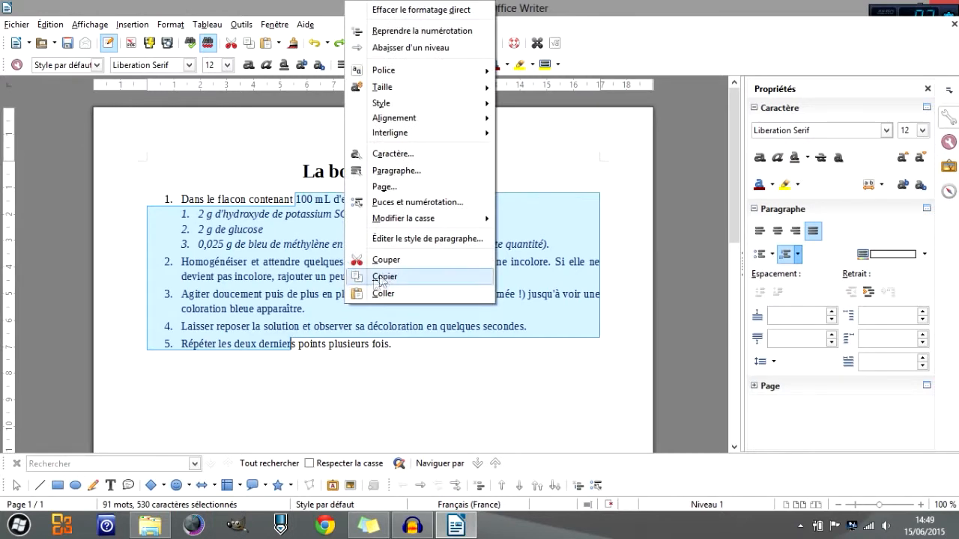
click(173, 24)
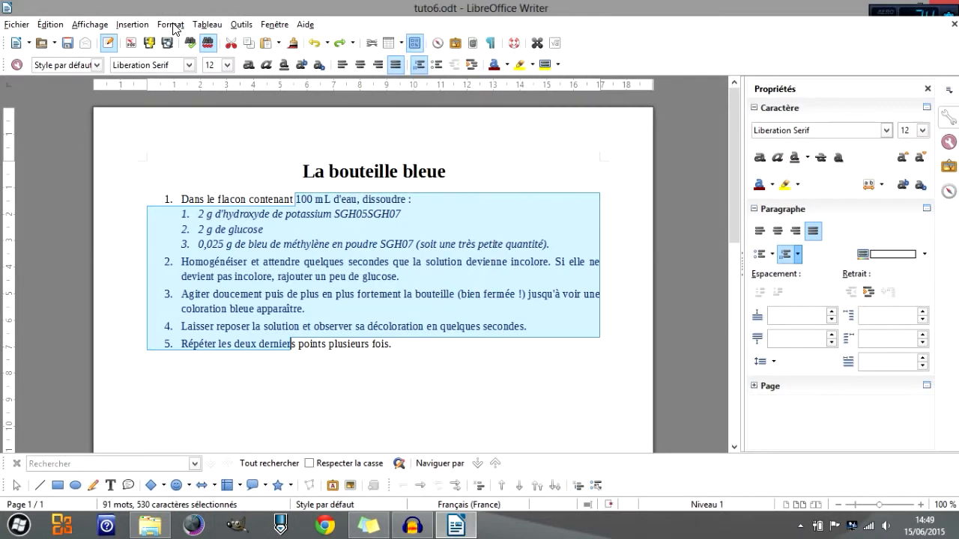
click(172, 24)
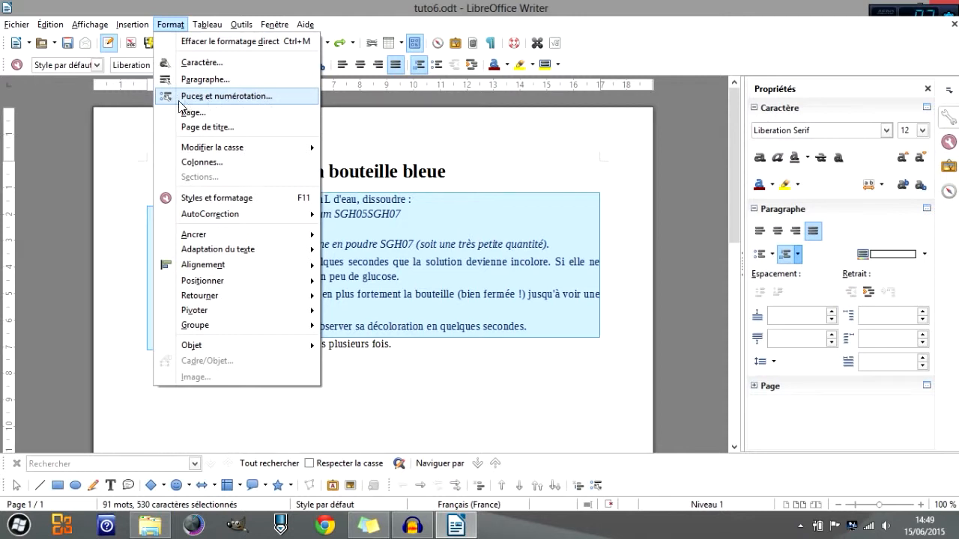
right_click(389, 247)
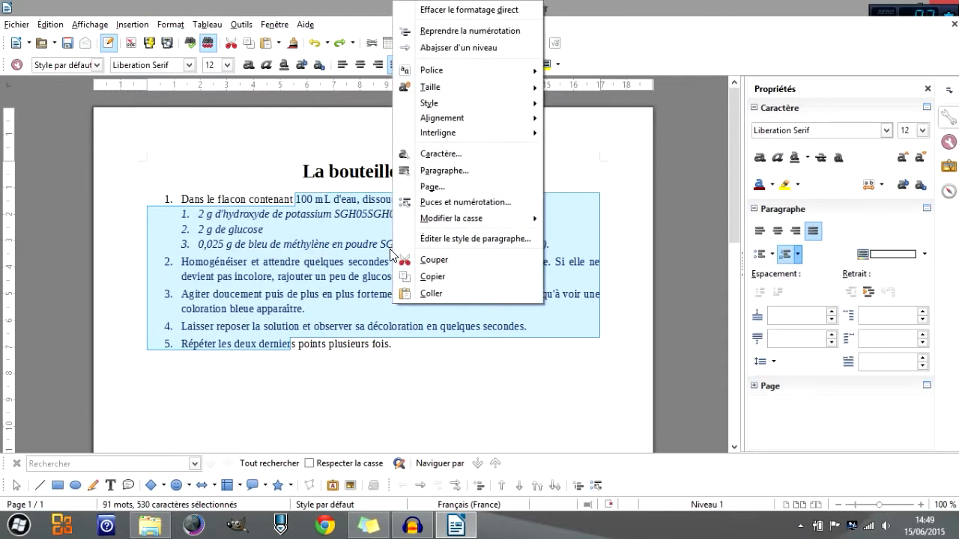
click(480, 209)
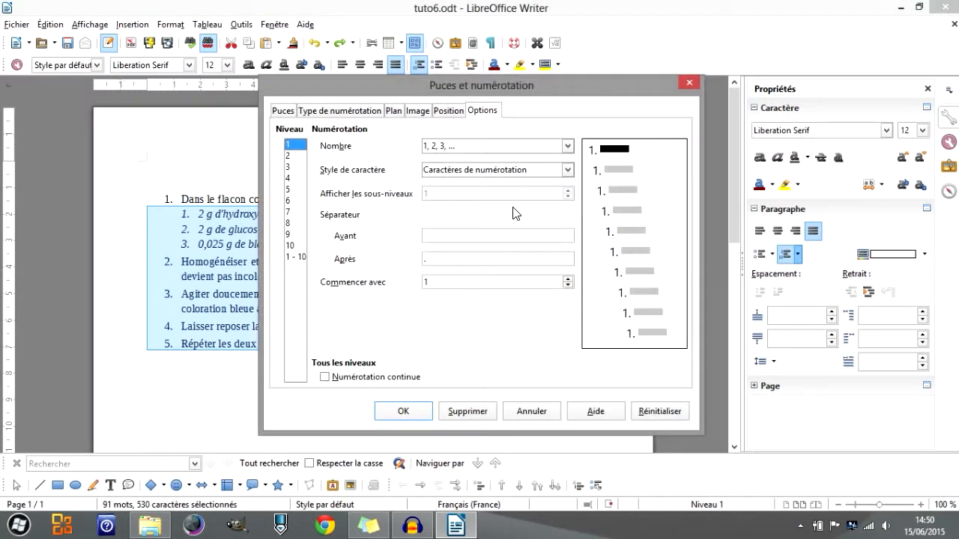
click(393, 112)
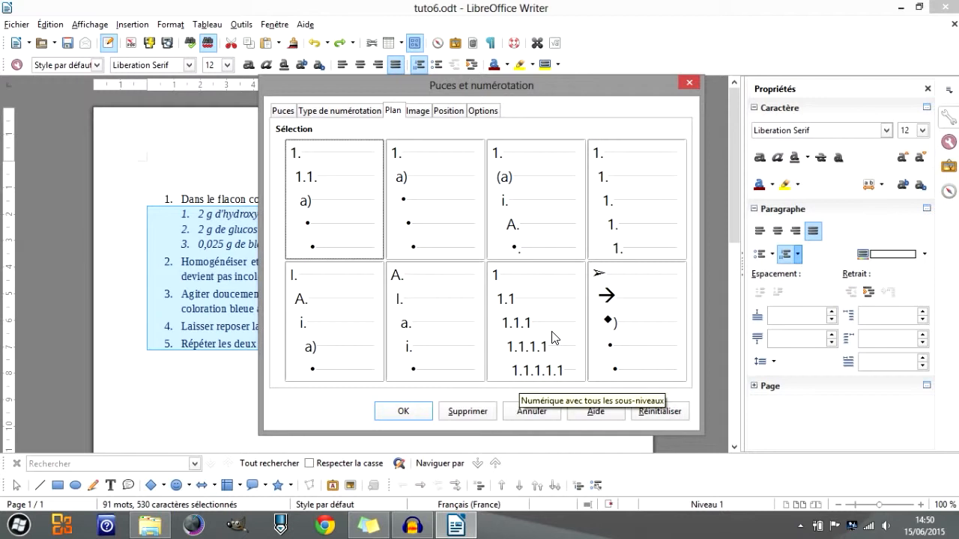
click(530, 310)
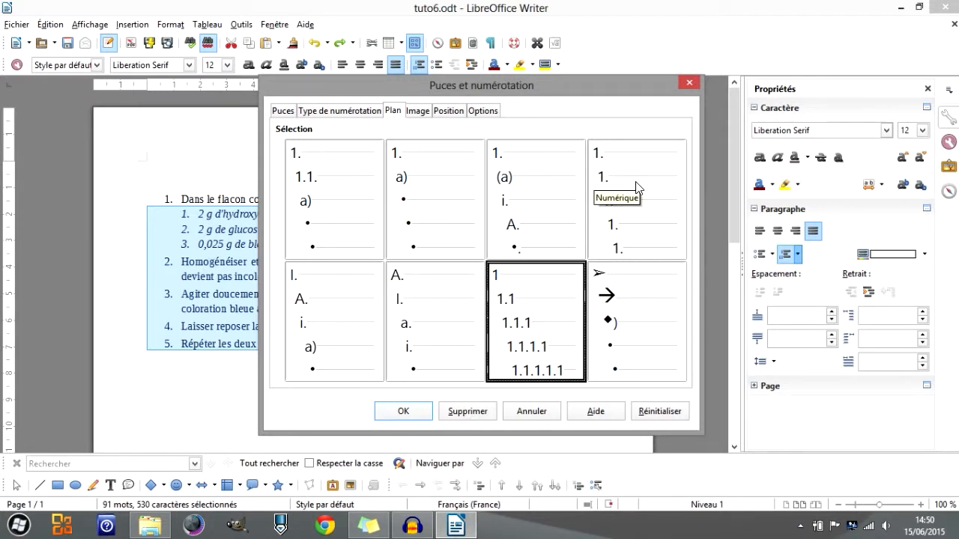
click(403, 411)
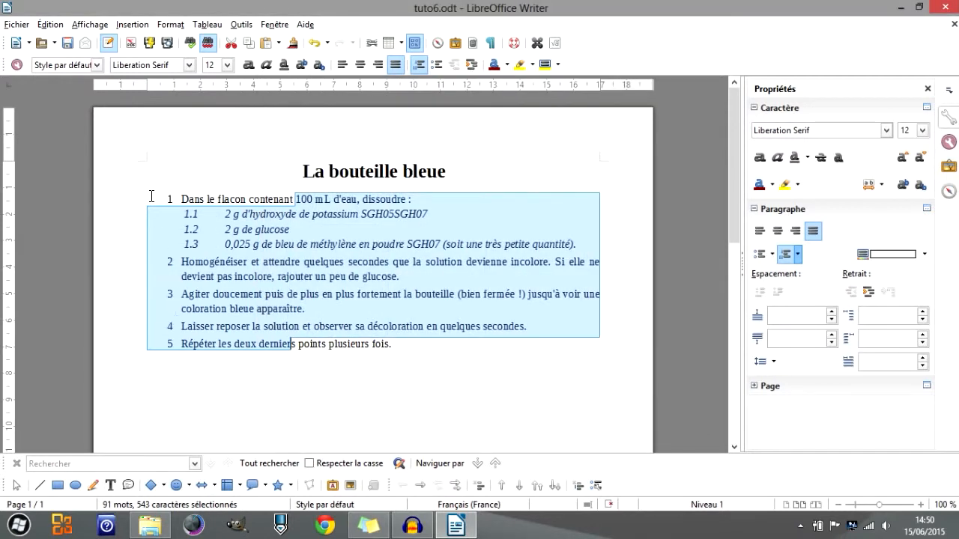
Add an empty entry below the "2 g d'hydroxyde de potassium" sub-point, demote it one level, and undo both changes.
click(150, 196)
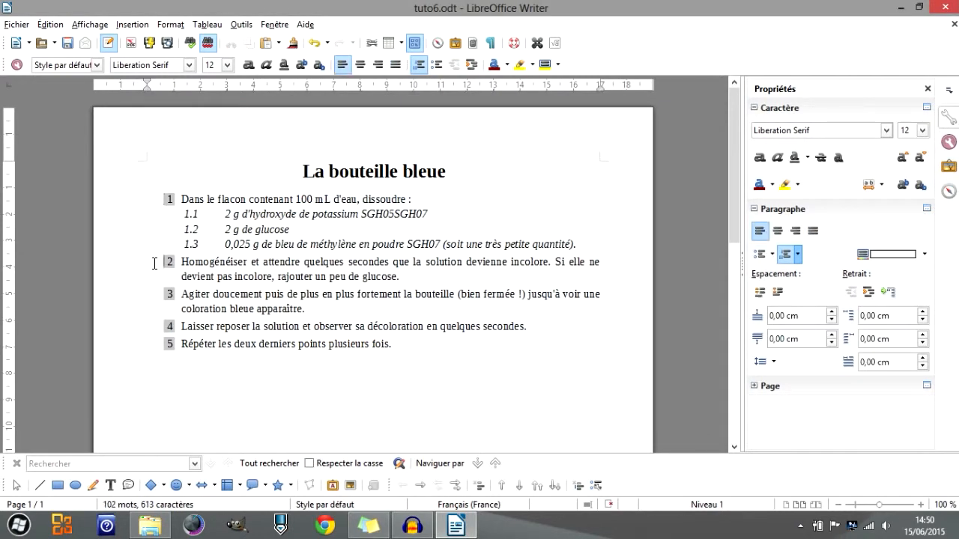
click(210, 212)
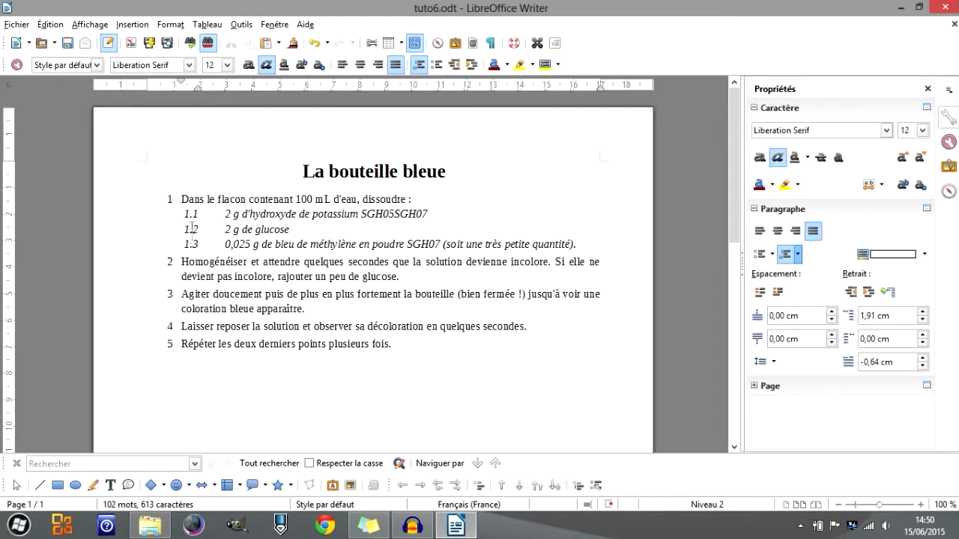
right_click(232, 214)
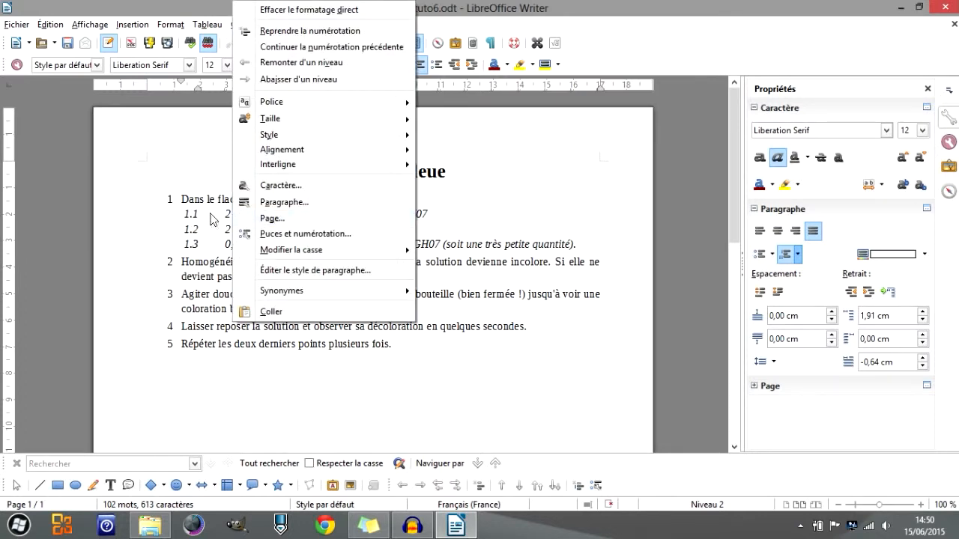
mouse_move(240, 253)
click(433, 234)
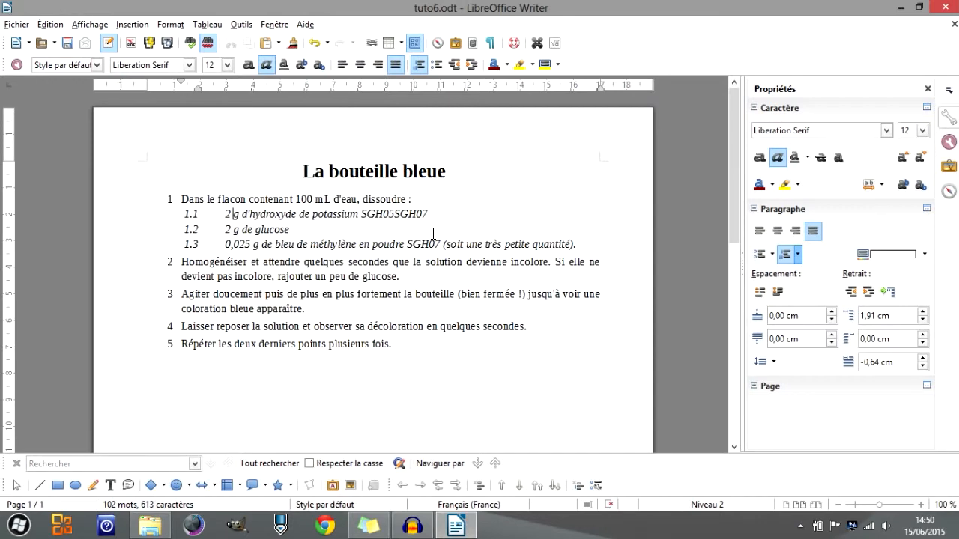
key(Return)
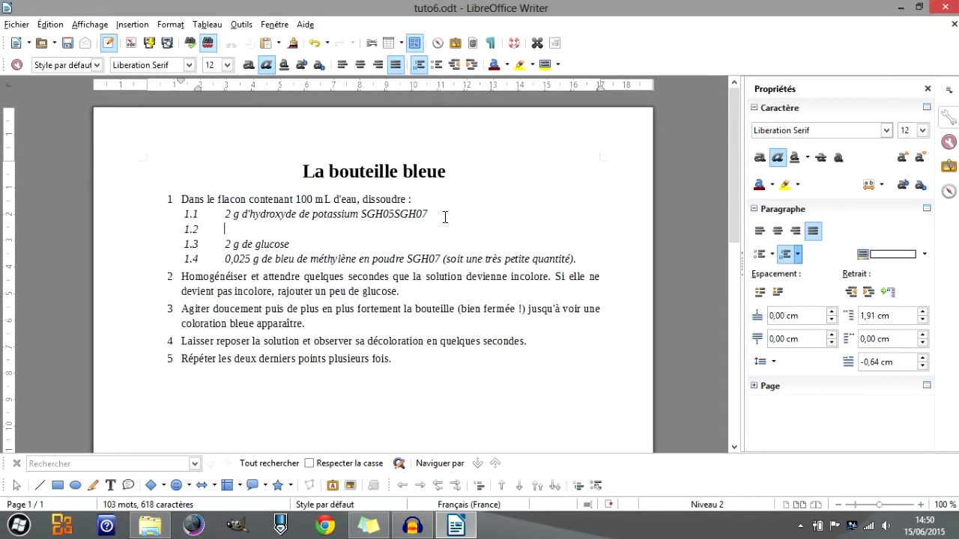
click(420, 486)
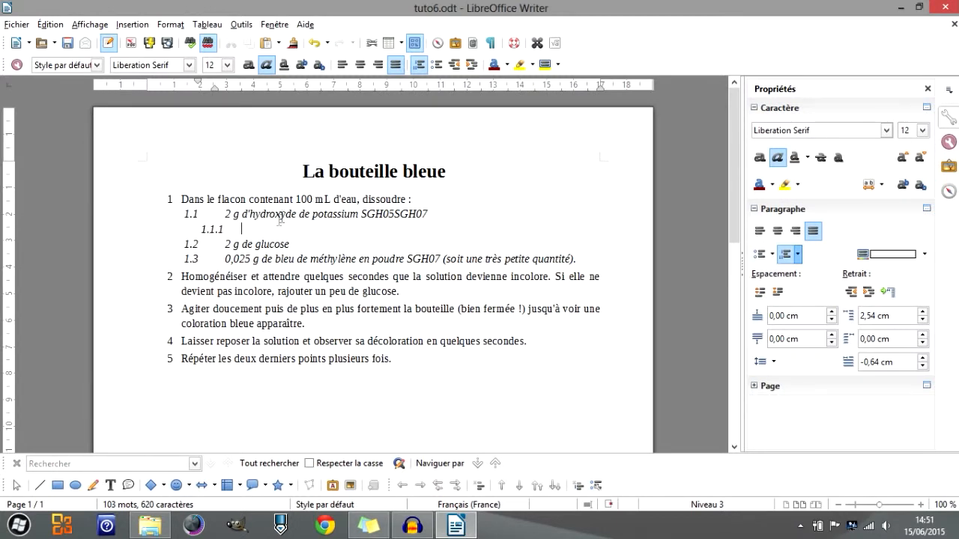
key(ctrl+z)
key(ctrl+z)
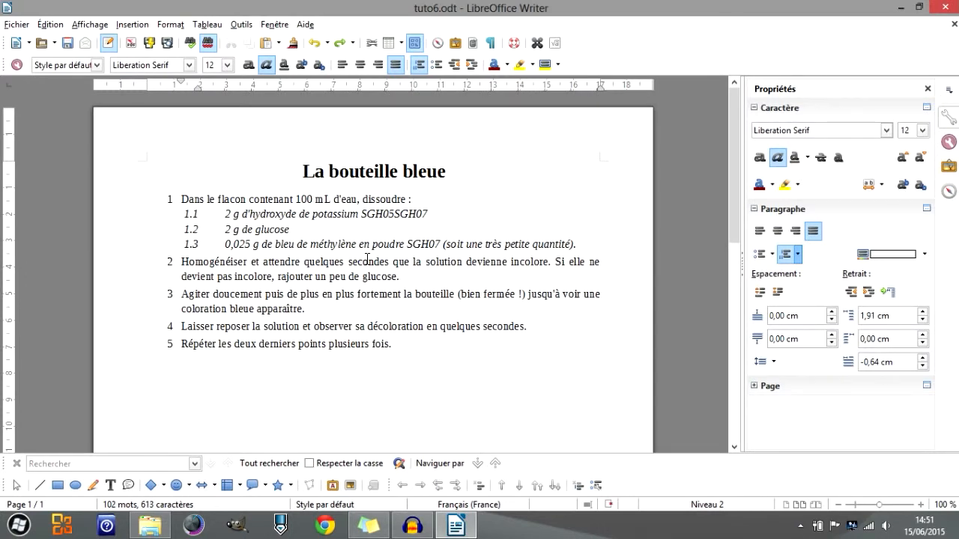
Examine the outline and numbering-type presets available for the sub-points without applying any.
right_click(436, 215)
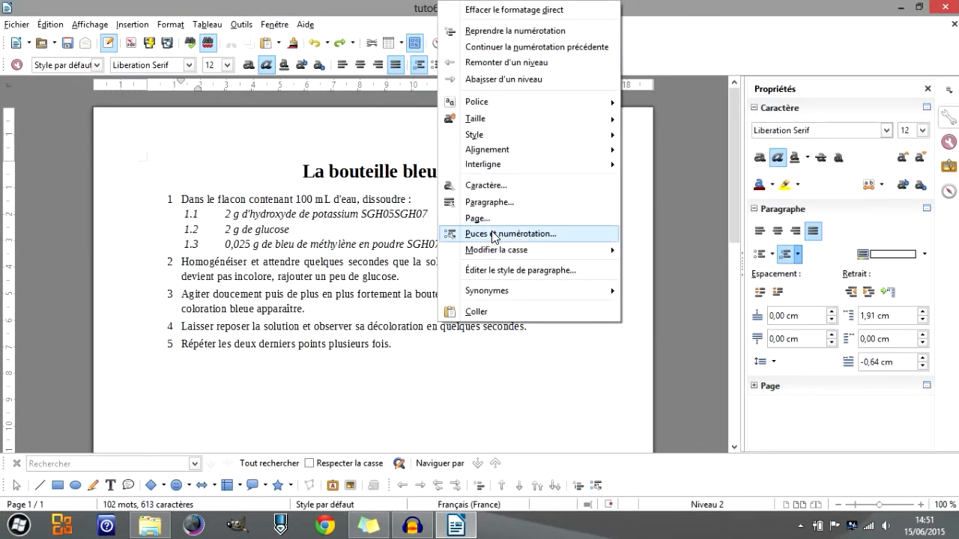
click(494, 235)
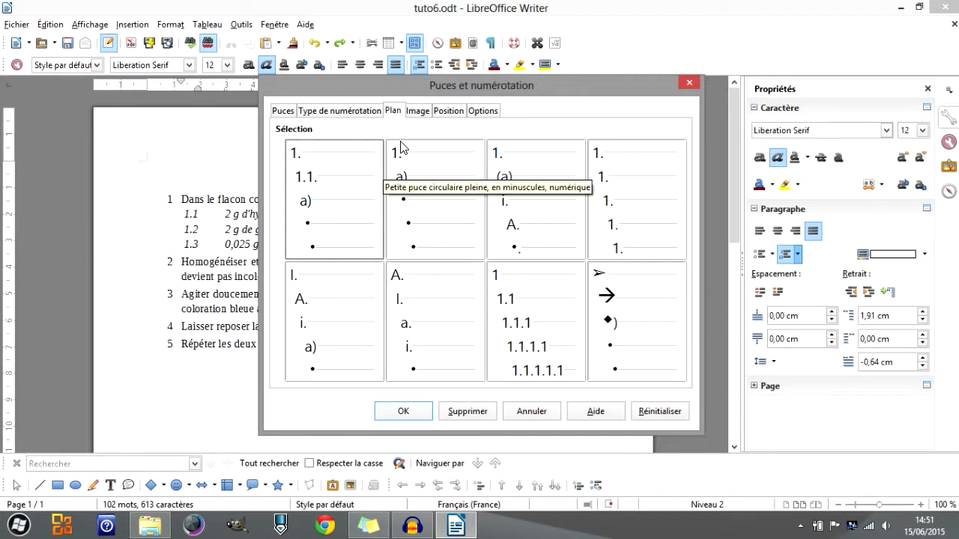
click(355, 113)
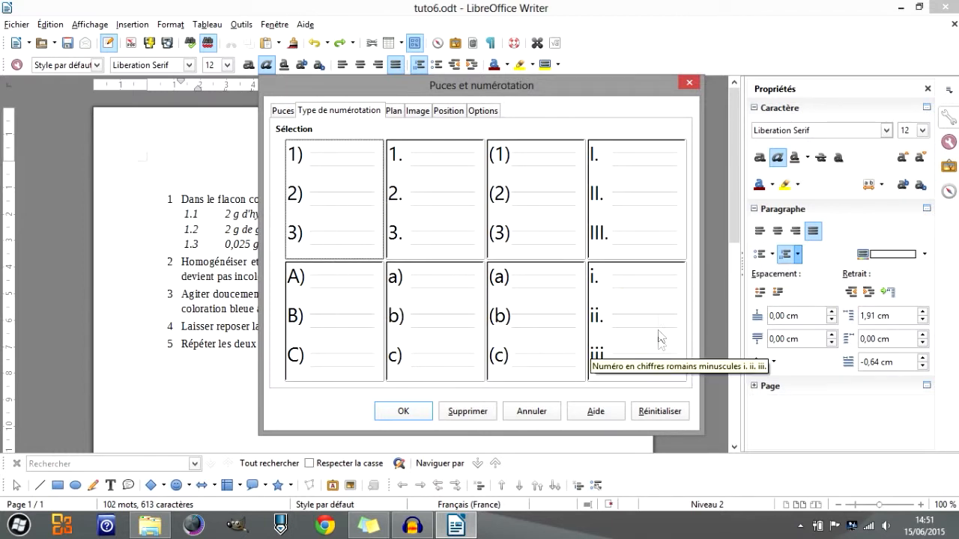
click(685, 82)
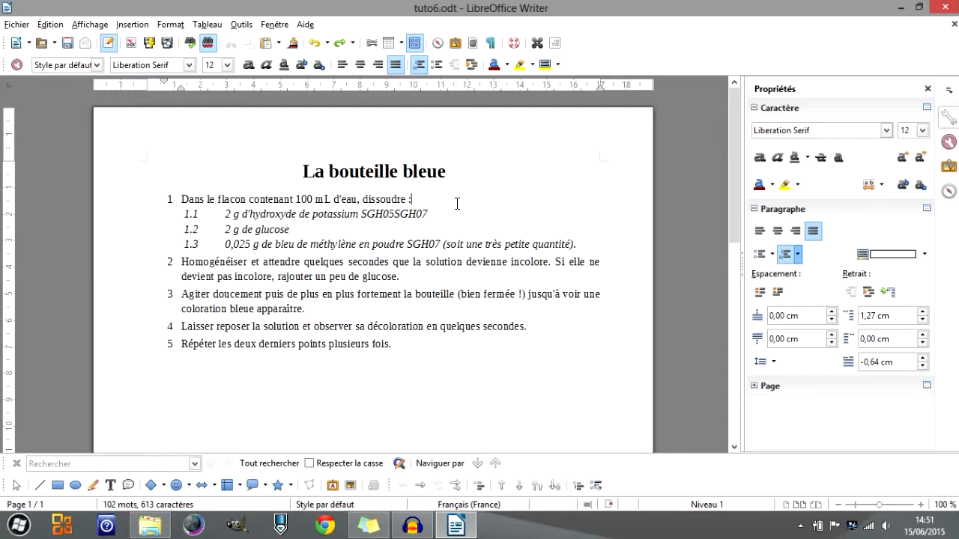
Set the numbering type of the main-level list items to 1), 2), 3).
right_click(456, 204)
click(480, 399)
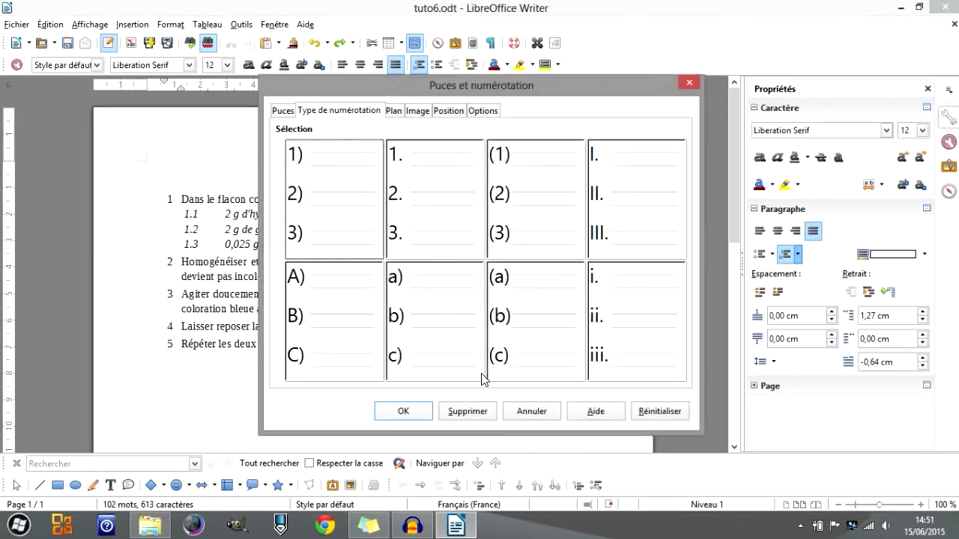
click(349, 226)
click(394, 410)
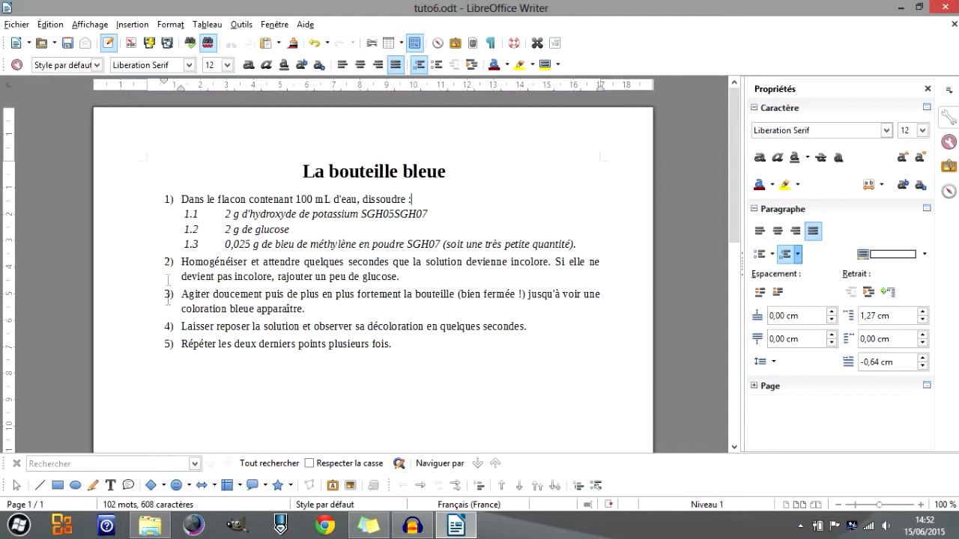
Change the sub-points under "Dans le flacon" from numbers to small solid round bullets.
click(469, 214)
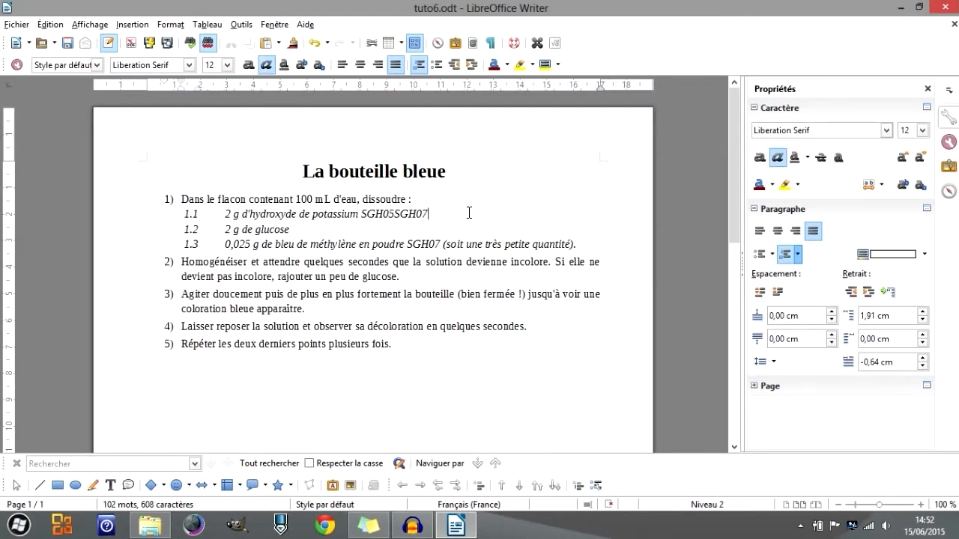
right_click(469, 213)
click(503, 237)
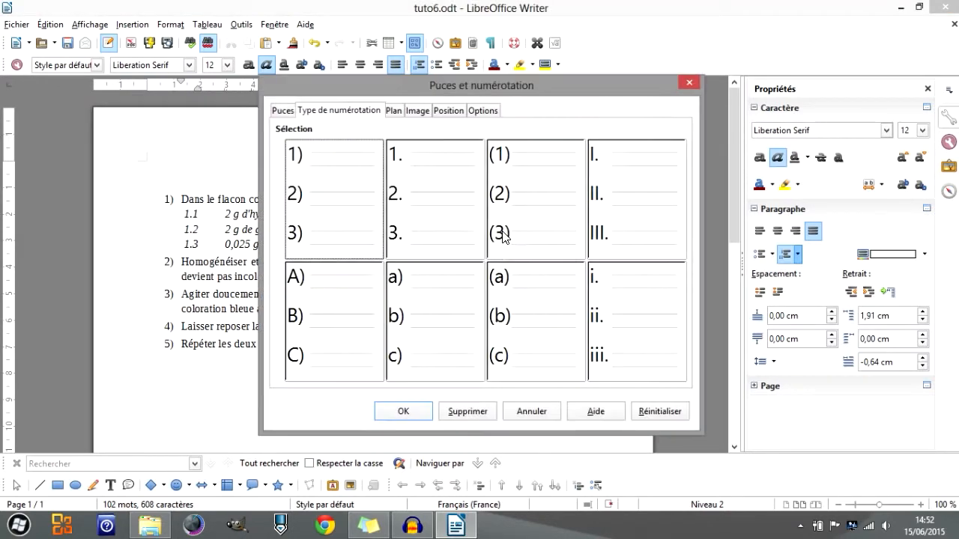
drag(431, 87, 691, 79)
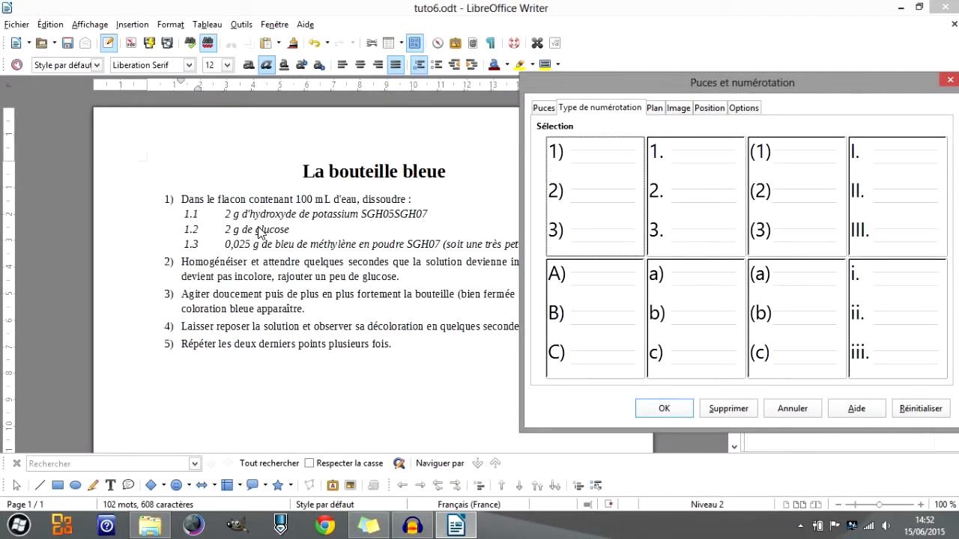
click(545, 108)
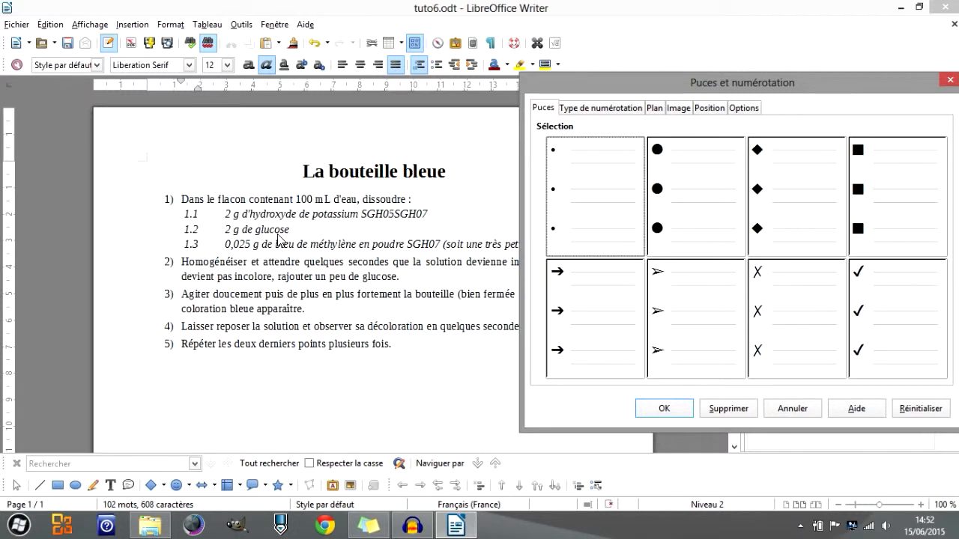
click(571, 234)
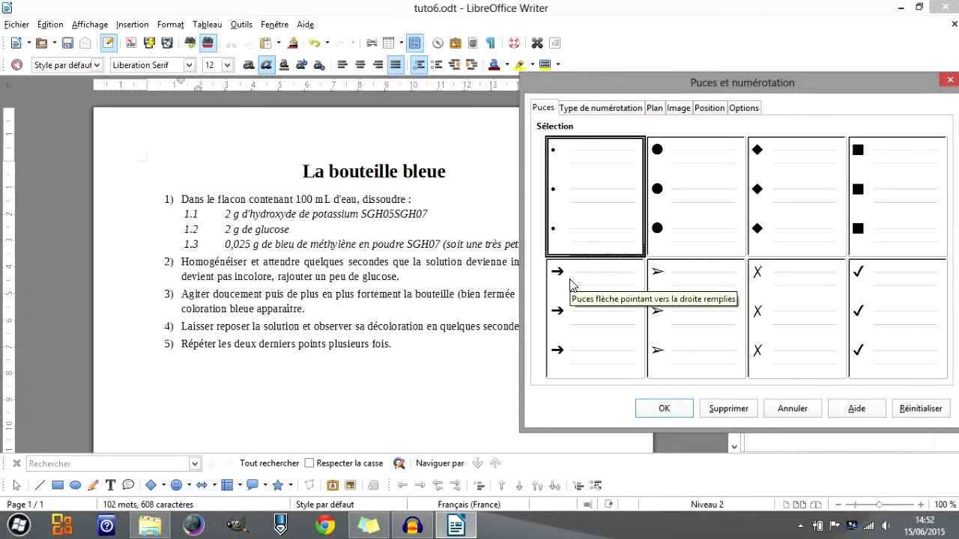
click(668, 405)
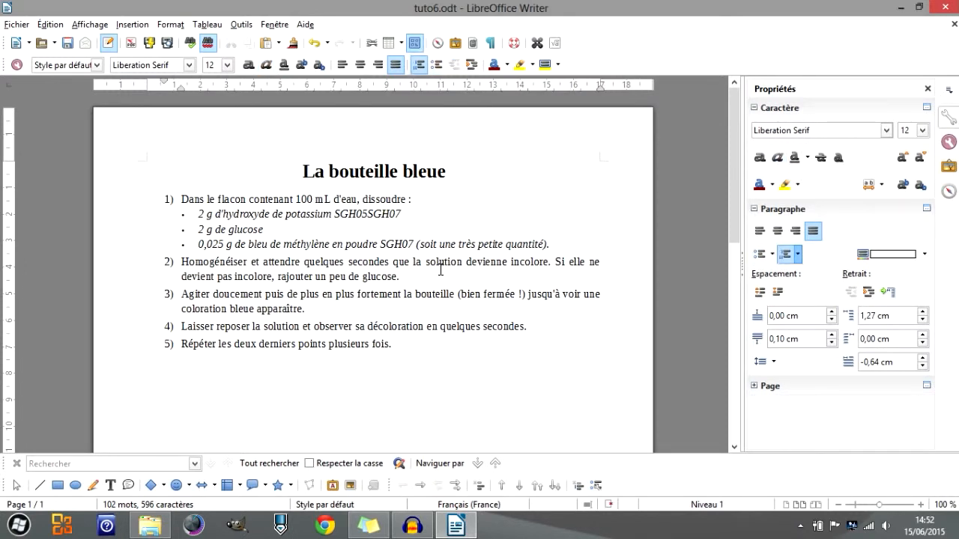
Add an empty entry after the "Homogénéiser" item, demote it to a bulleted sub-point, and delete it again.
key(Return)
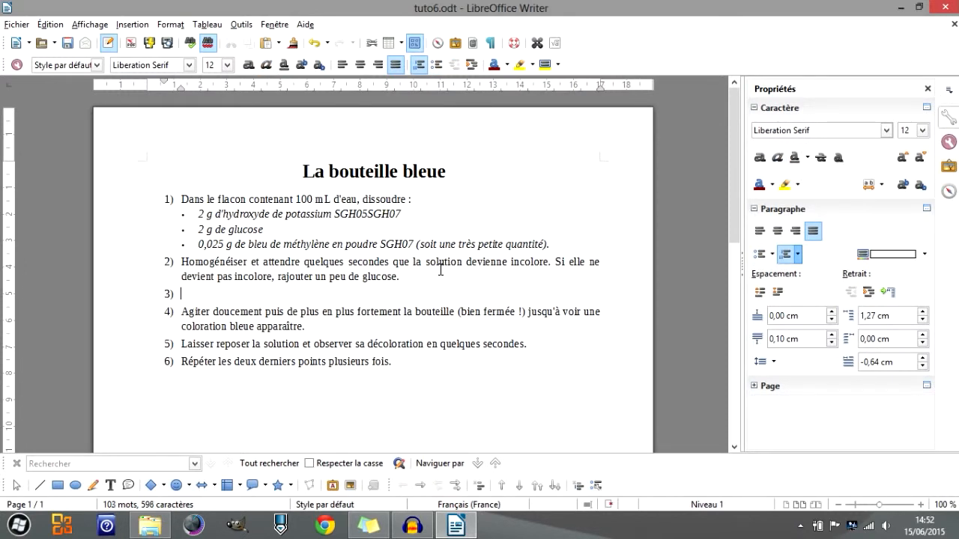
click(421, 486)
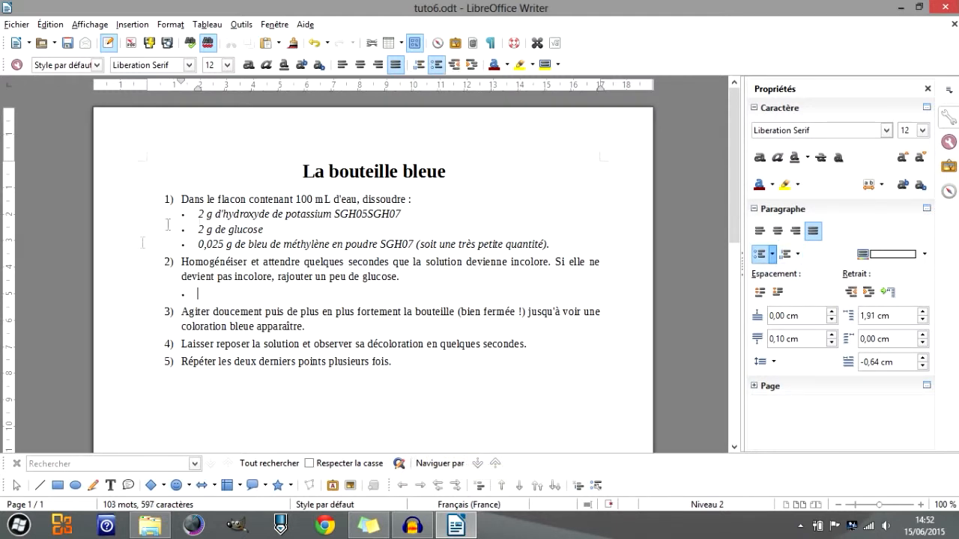
key(BackSpace)
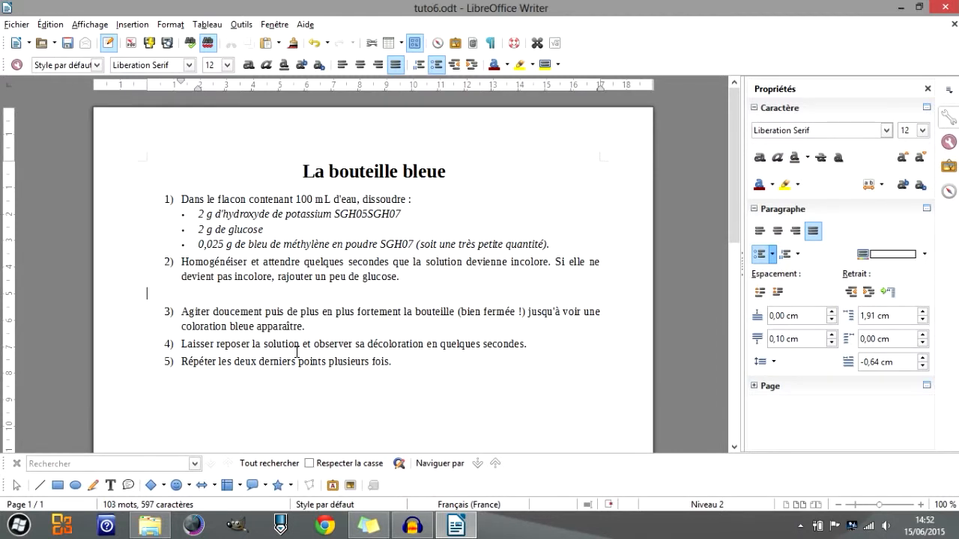
key(BackSpace)
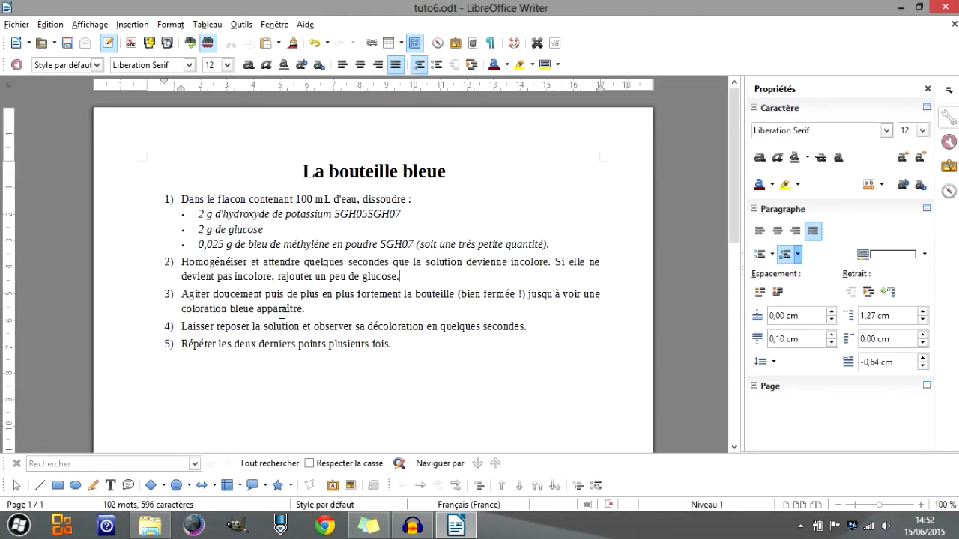
drag(247, 199, 252, 336)
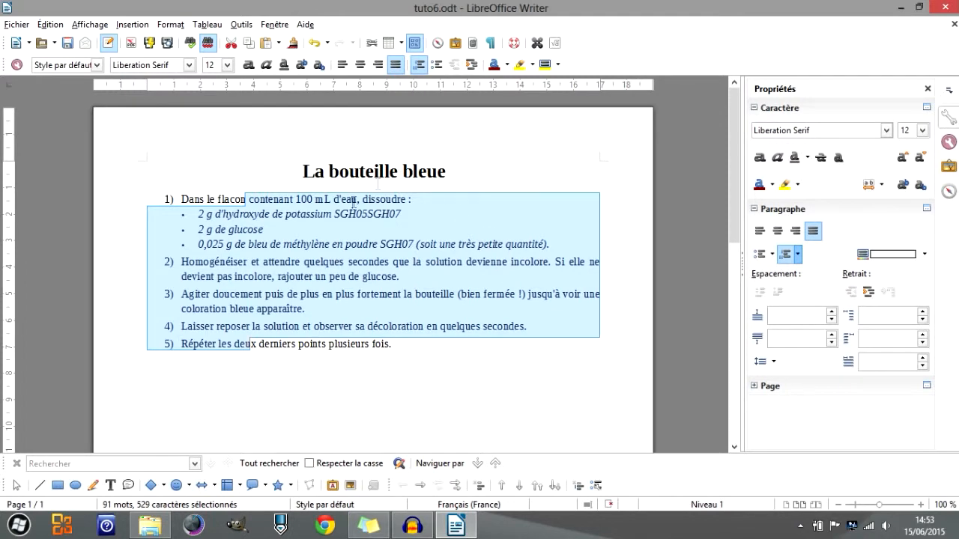
click(422, 210)
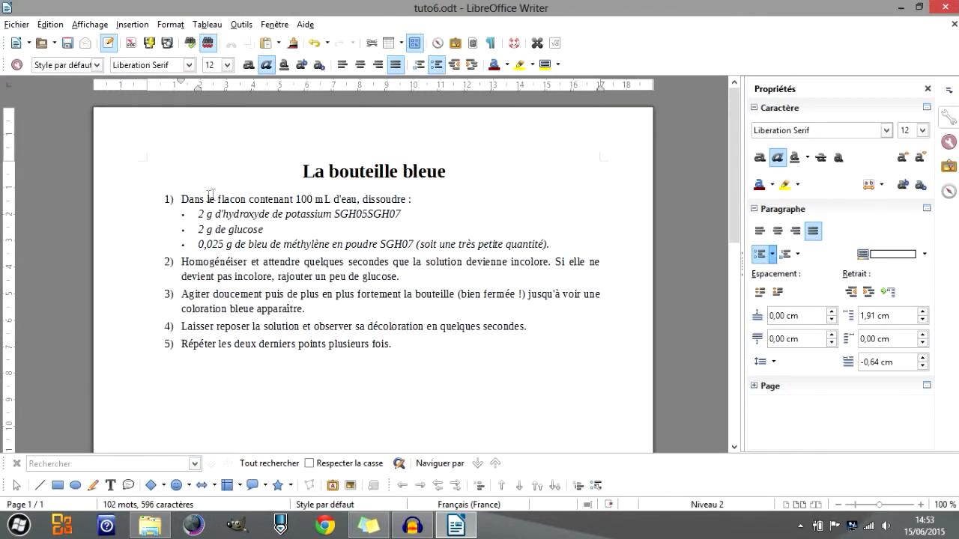
Change the bullets of the sub-points under "Dans le flacon" to the dark blue arrow image (Bullet22-Arrow-DarkBlue).
drag(436, 191, 472, 191)
click(436, 203)
click(373, 234)
right_click(373, 233)
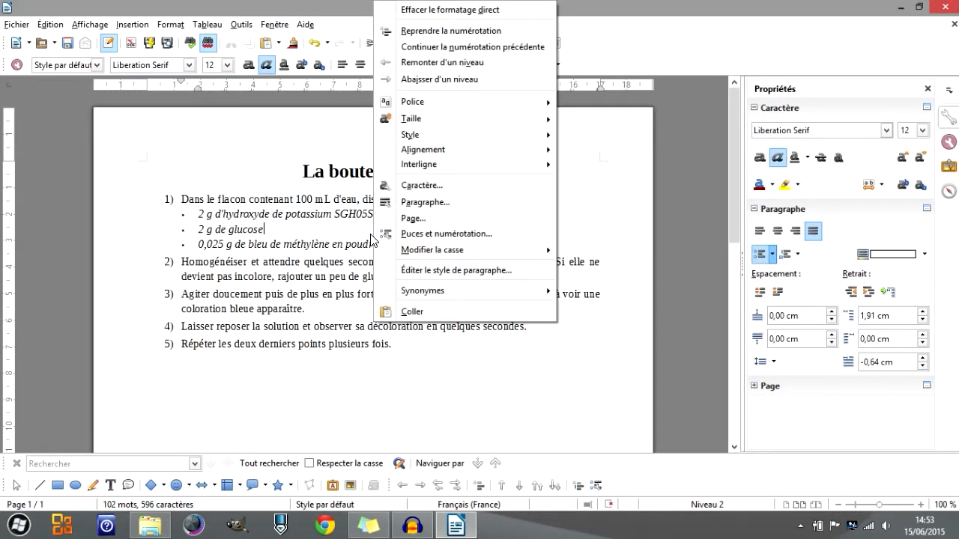
click(432, 236)
drag(704, 87, 643, 107)
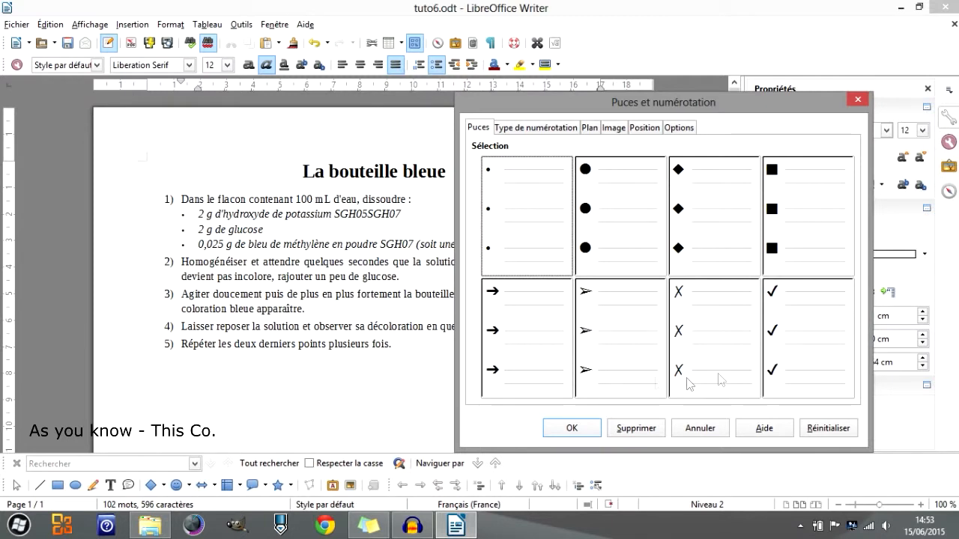
click(610, 130)
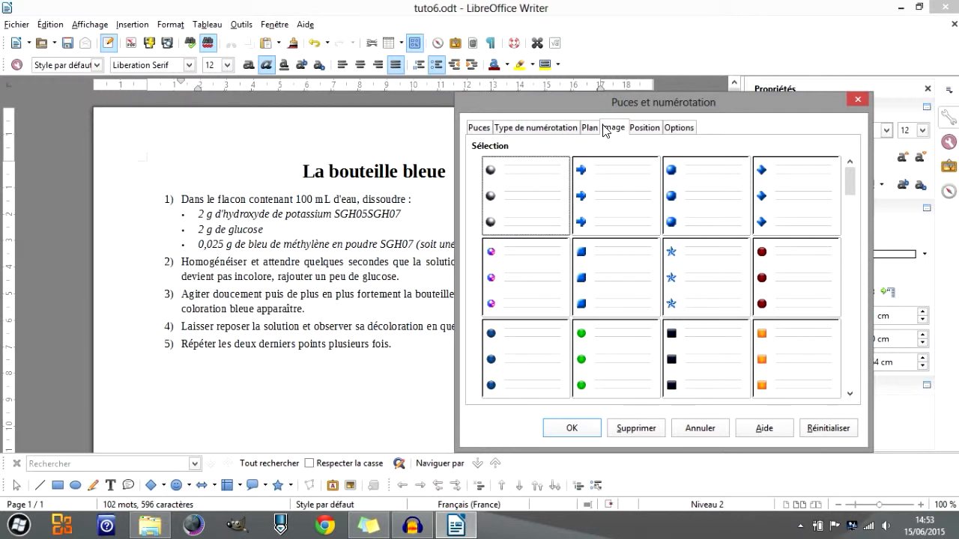
drag(854, 188, 859, 254)
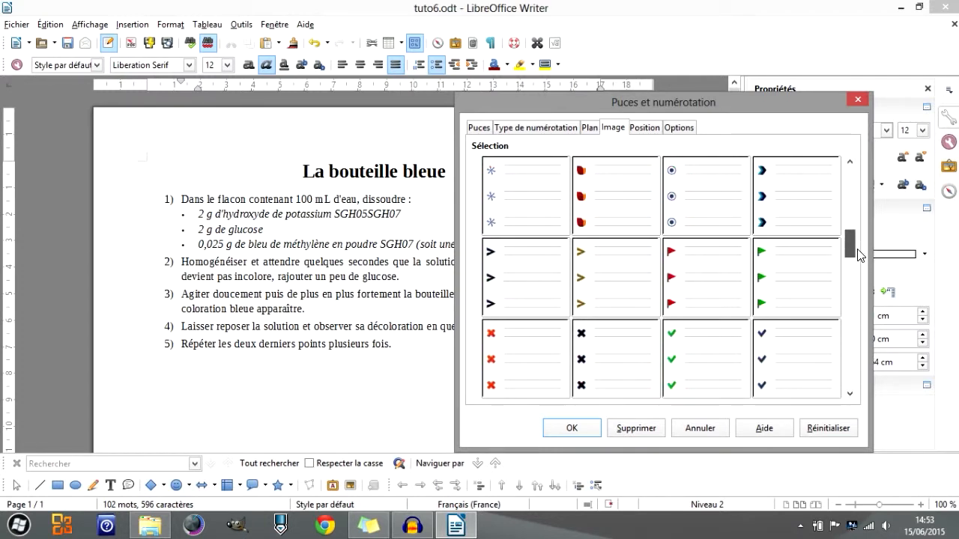
click(499, 283)
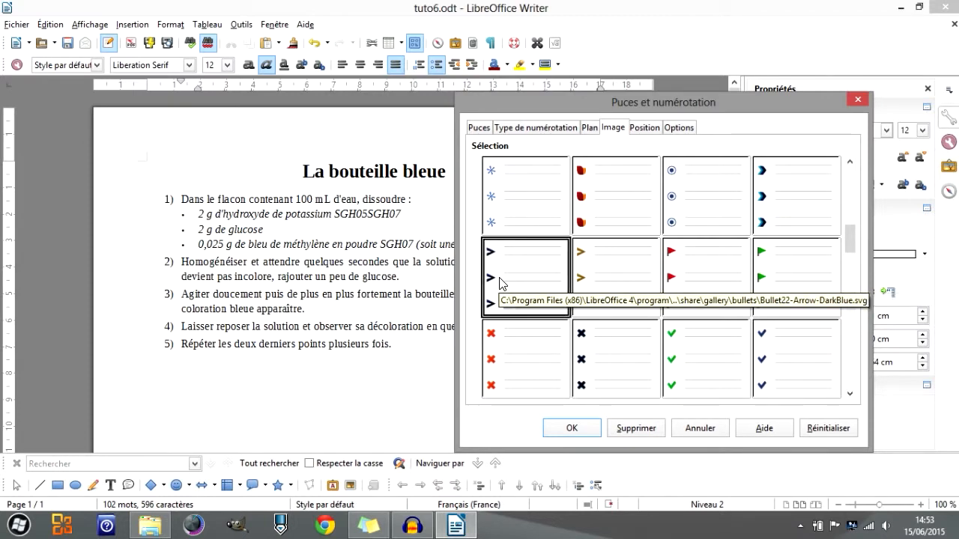
click(569, 429)
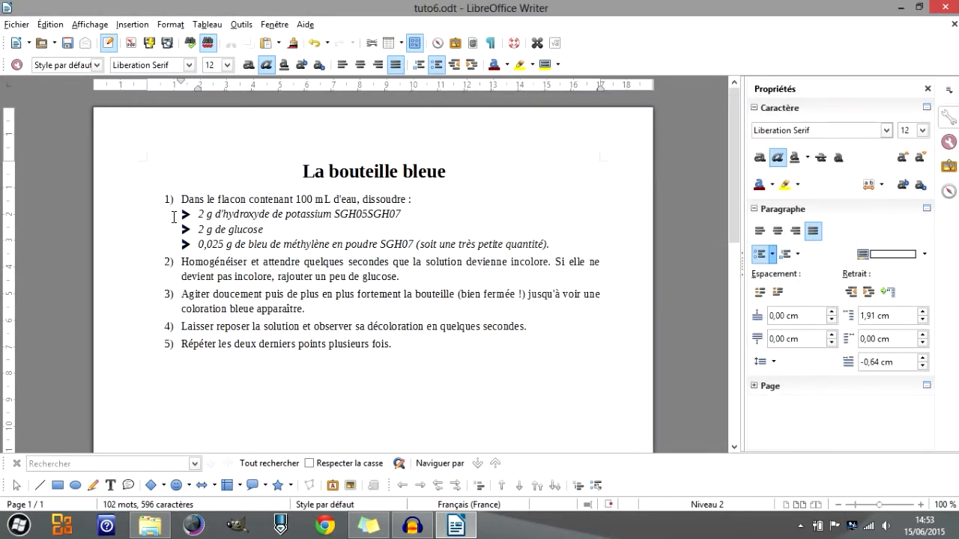
Examine the position and numbering option settings for the selected sub-points, and leave them without applying any change.
click(199, 251)
drag(237, 214, 234, 244)
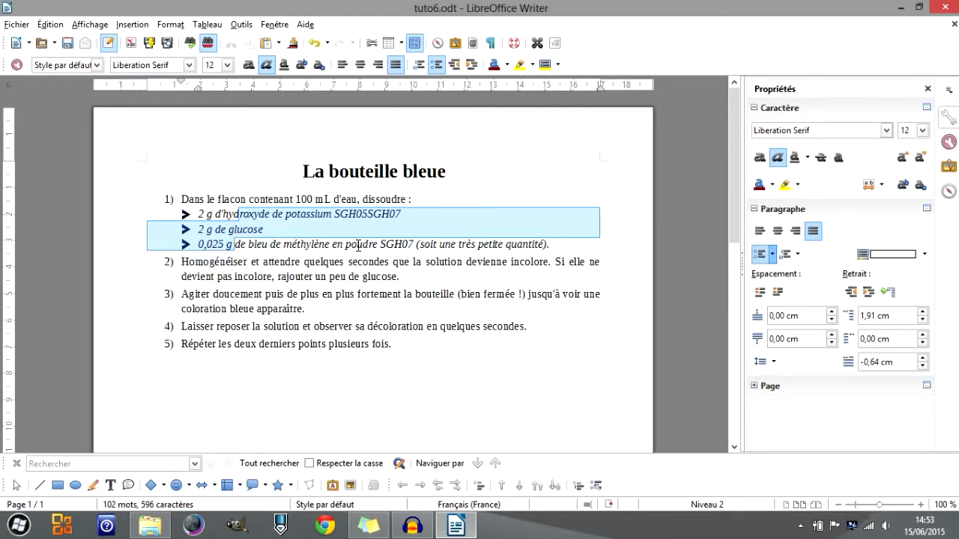
right_click(268, 226)
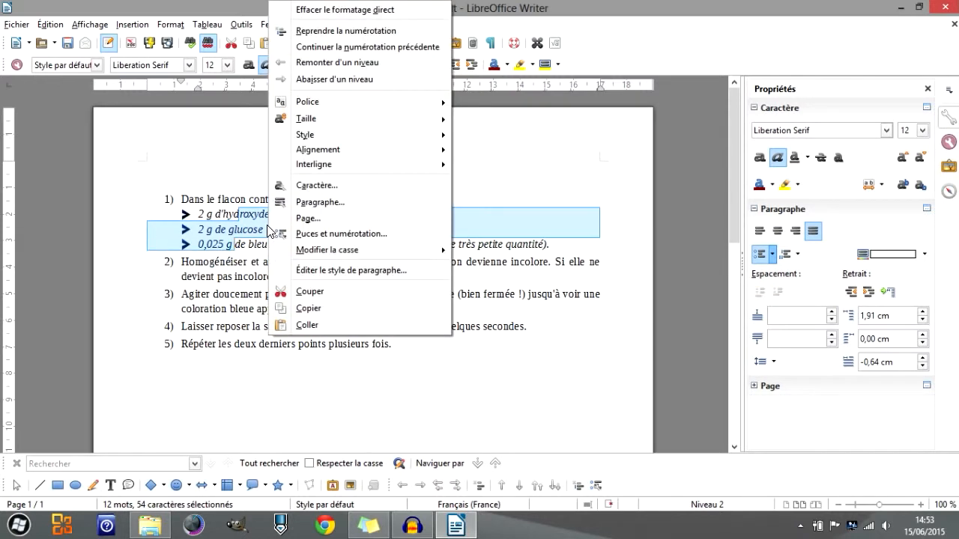
click(323, 235)
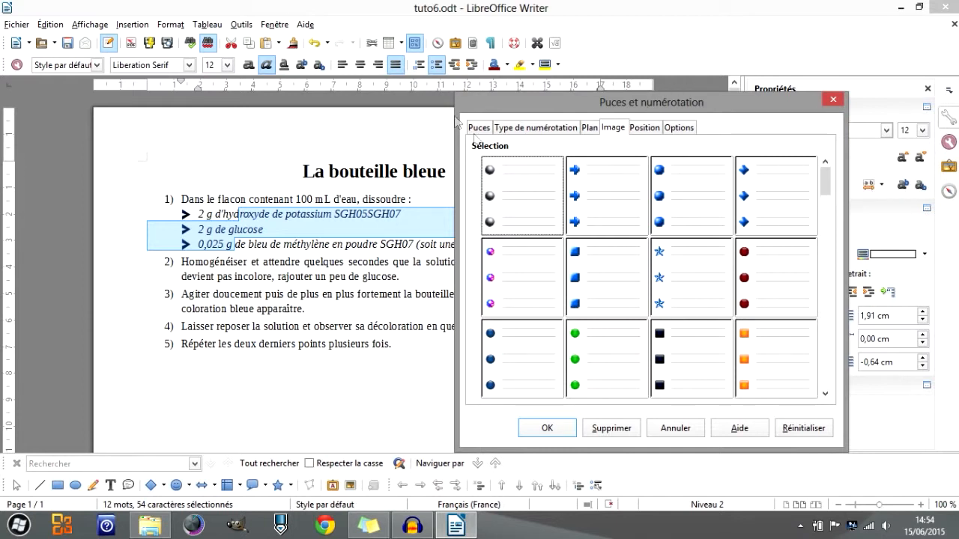
click(645, 129)
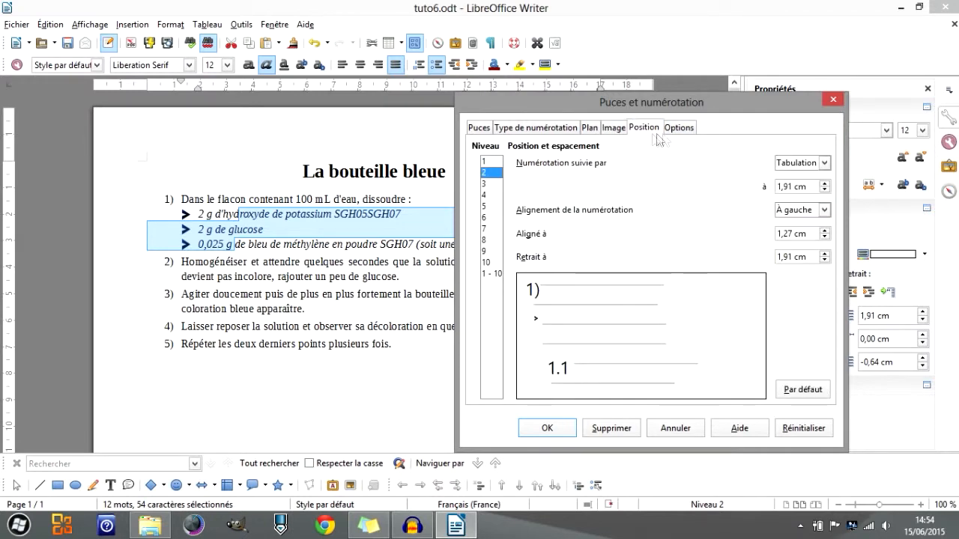
click(677, 129)
click(651, 130)
click(832, 101)
Show the formatting marks in the document and deselect the sub-points.
click(491, 44)
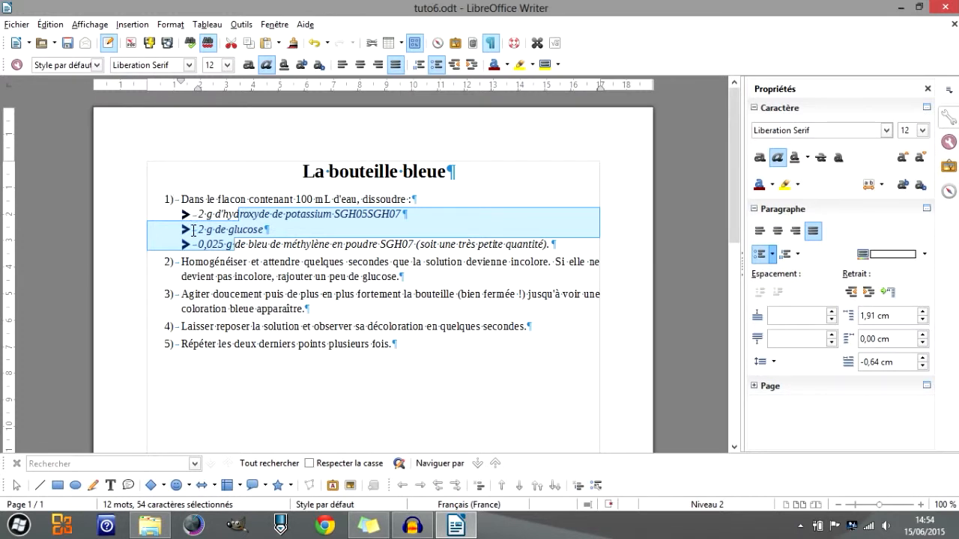
click(193, 230)
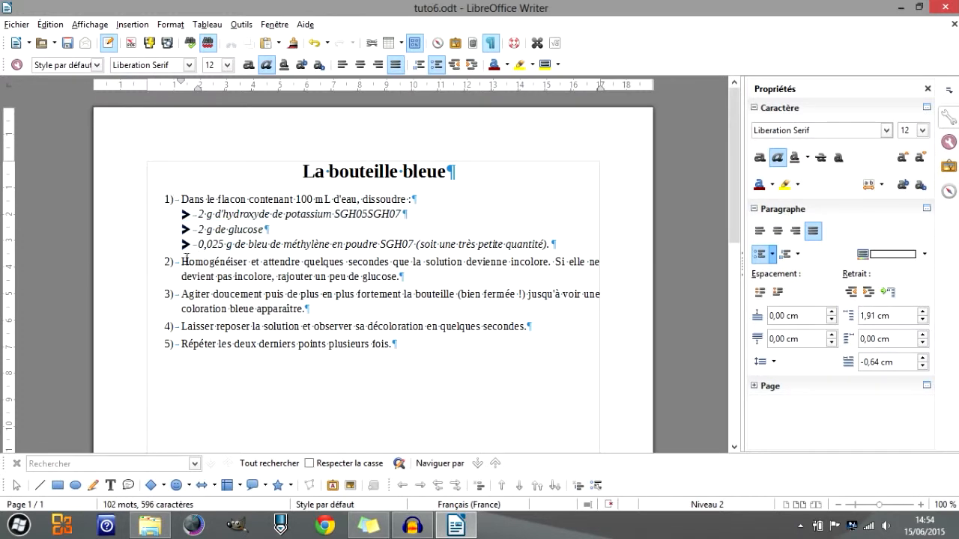
Examine what can follow the numbering and compare the tab stop positions of list levels 1 and 2.
right_click(276, 229)
click(307, 233)
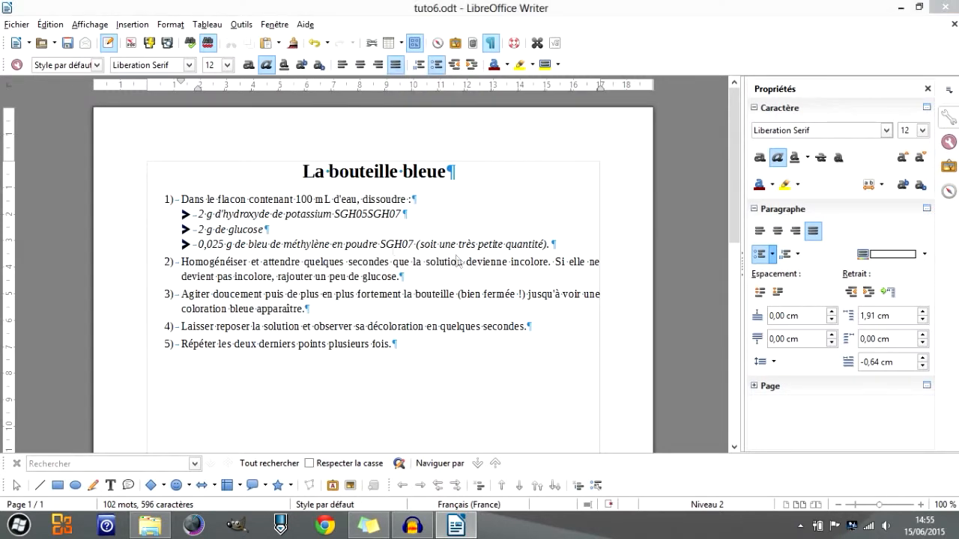
click(814, 162)
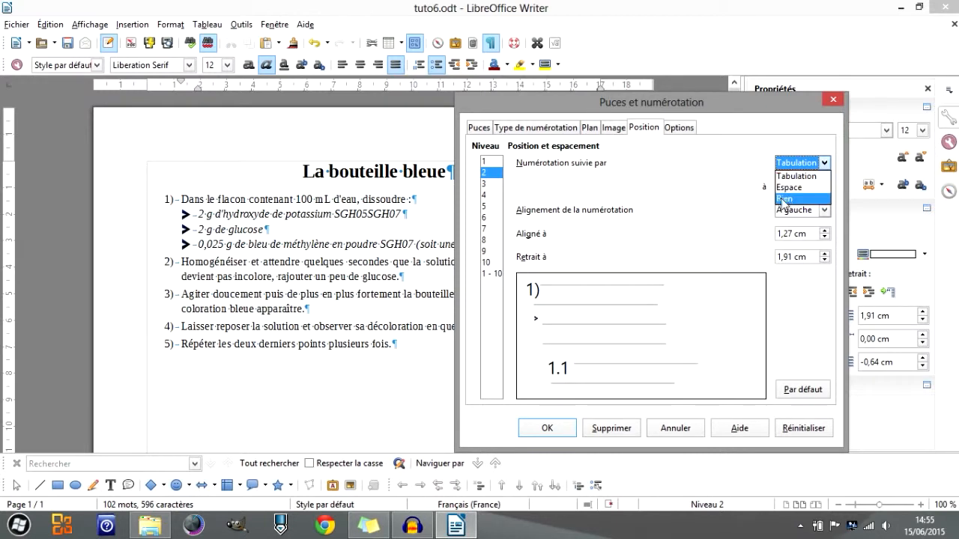
click(685, 176)
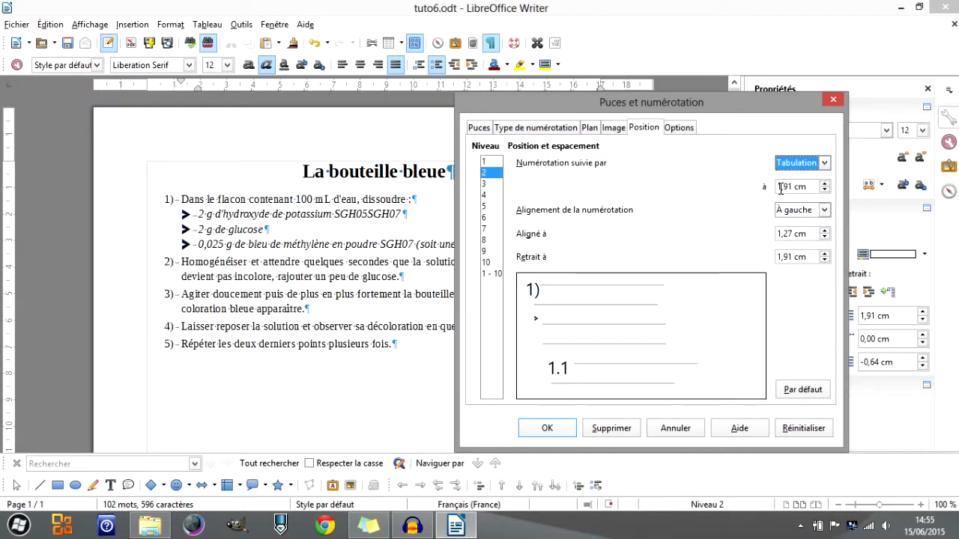
click(489, 161)
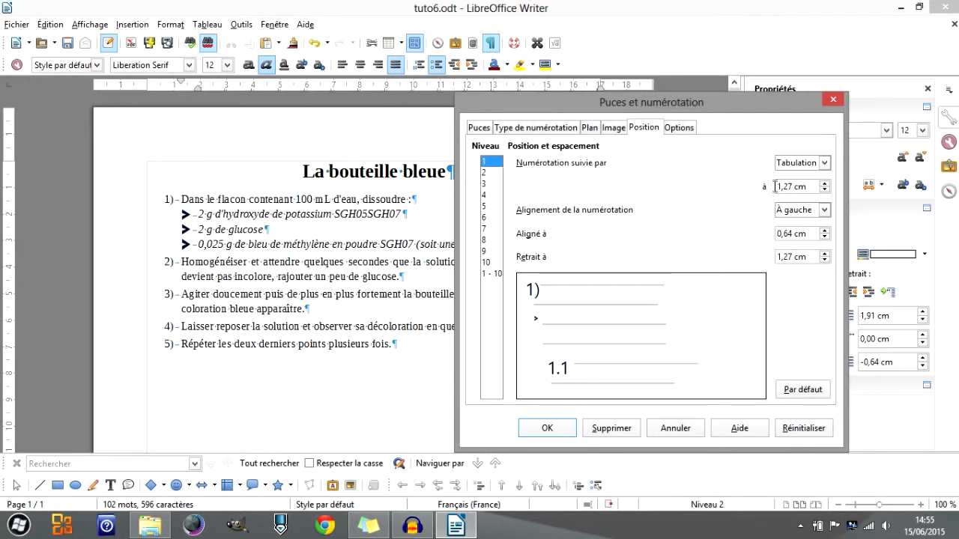
drag(775, 188, 792, 188)
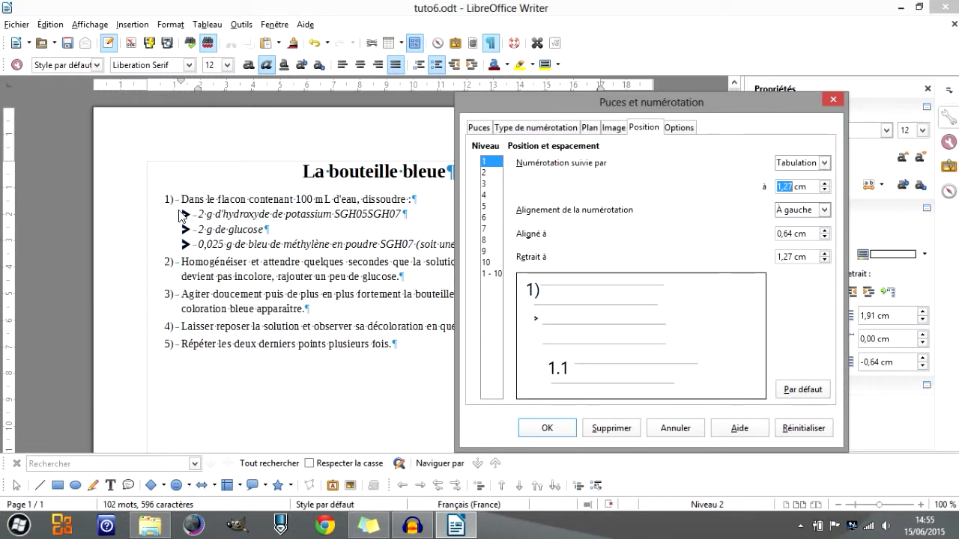
click(484, 172)
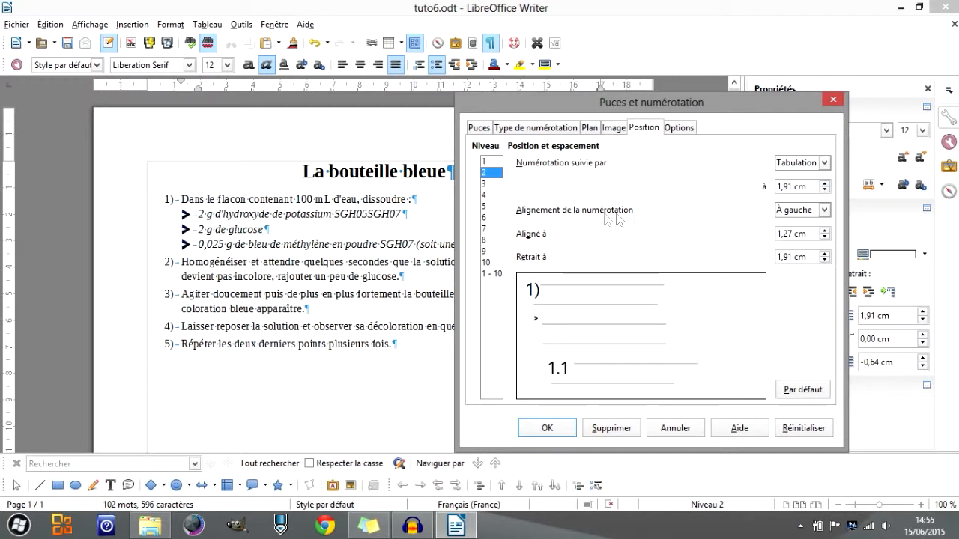
Keep the level 1 numbering left-aligned and set its "Aligné à" position to 0,6 cm.
click(492, 161)
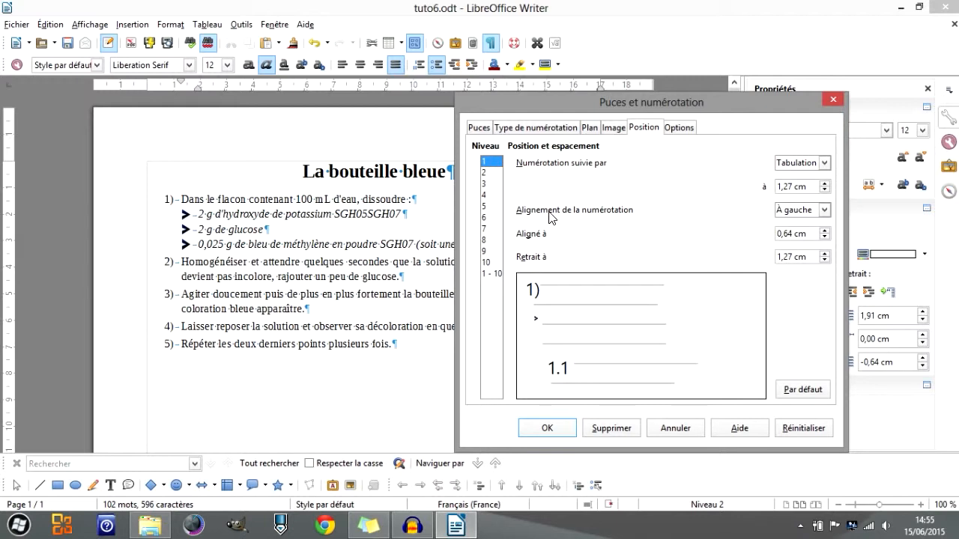
click(824, 210)
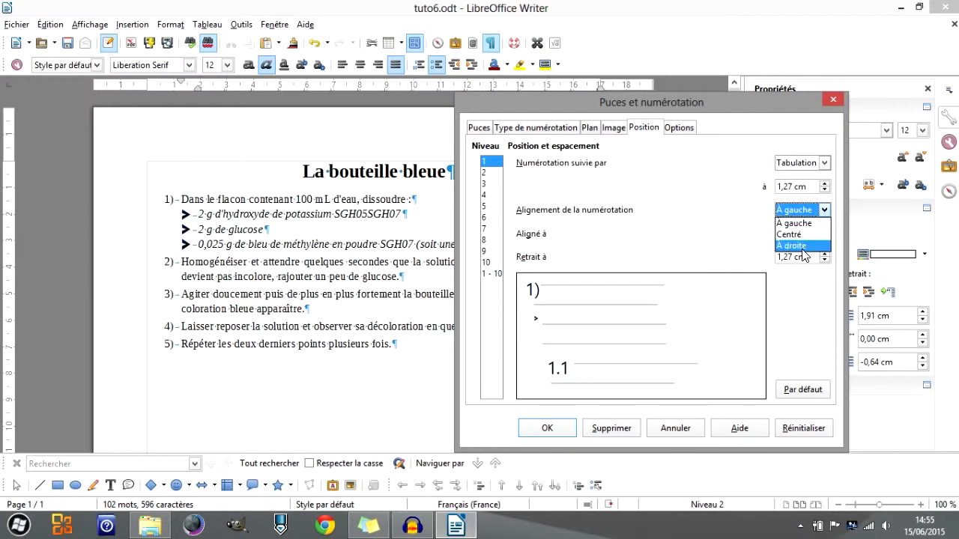
click(806, 223)
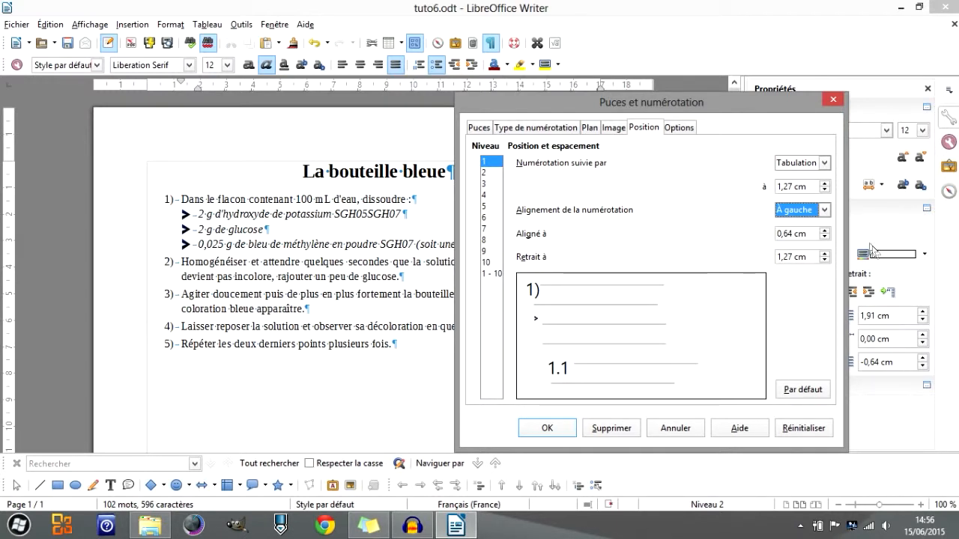
click(807, 233)
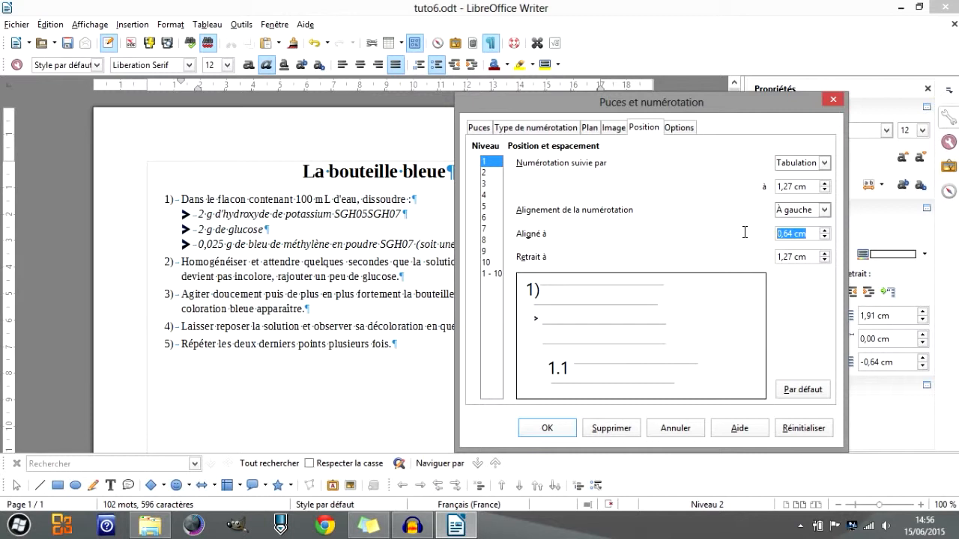
text(0,6)
click(547, 428)
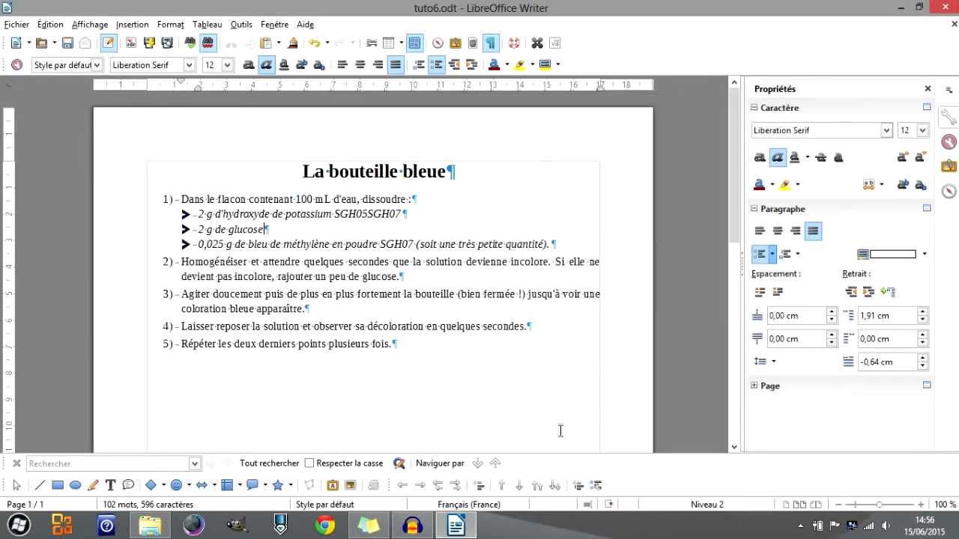
Try right alignment (À droite) for the level 1 numbering of the main list items.
click(165, 199)
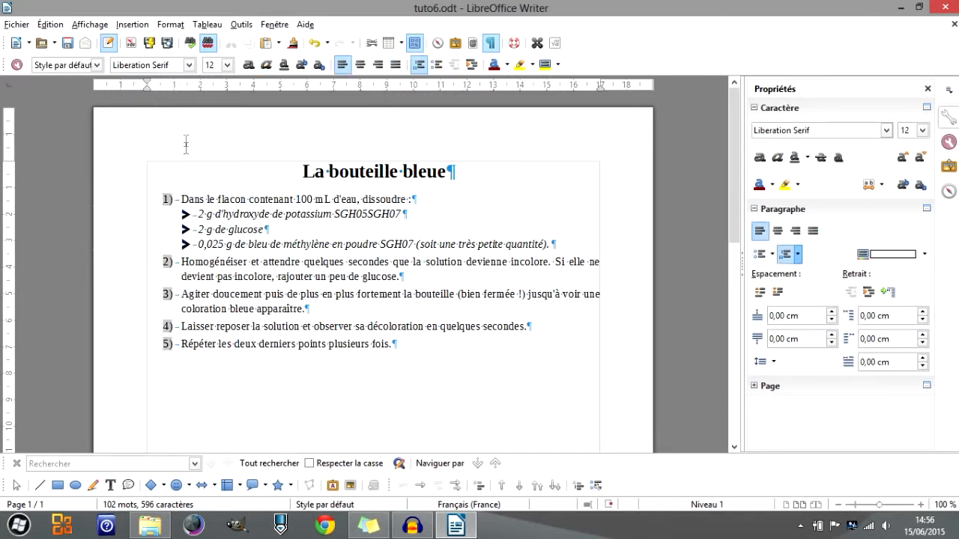
click(182, 197)
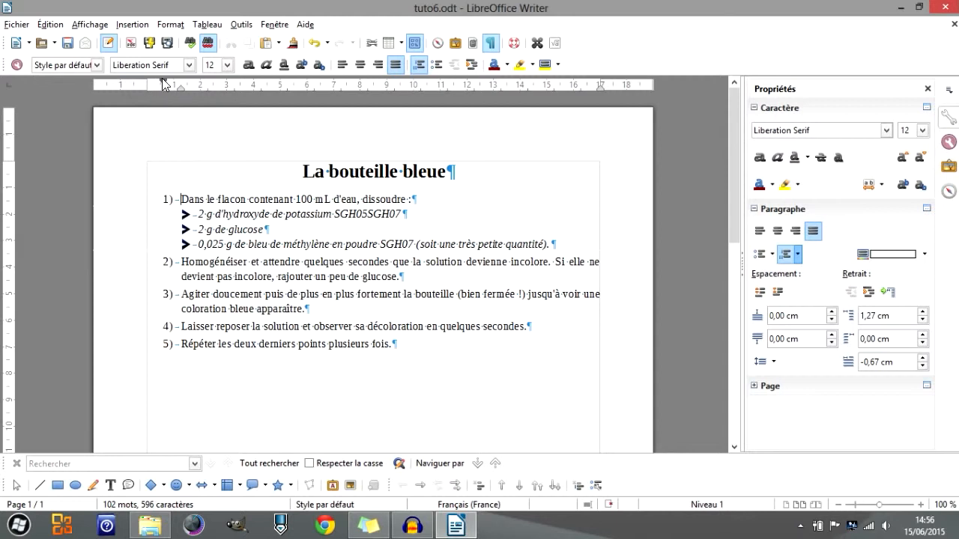
right_click(175, 200)
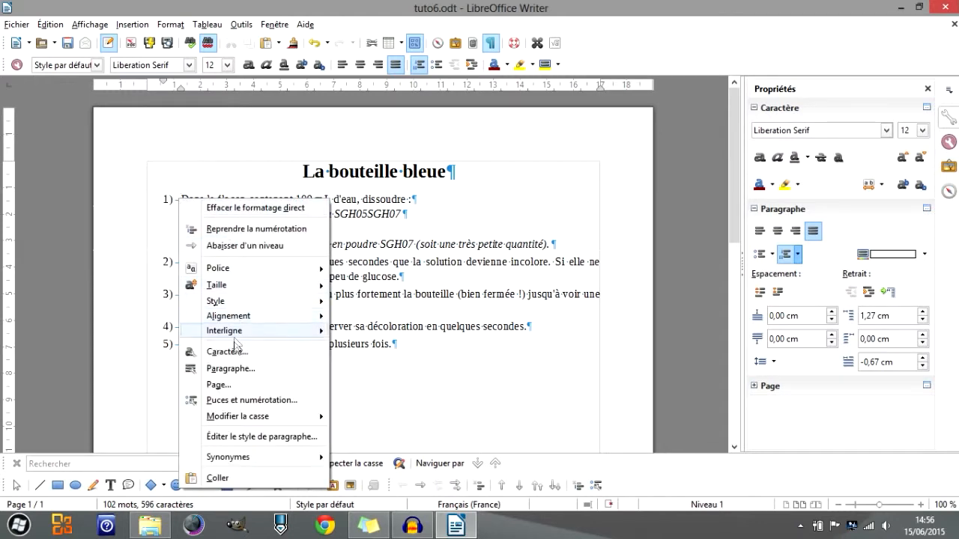
click(196, 399)
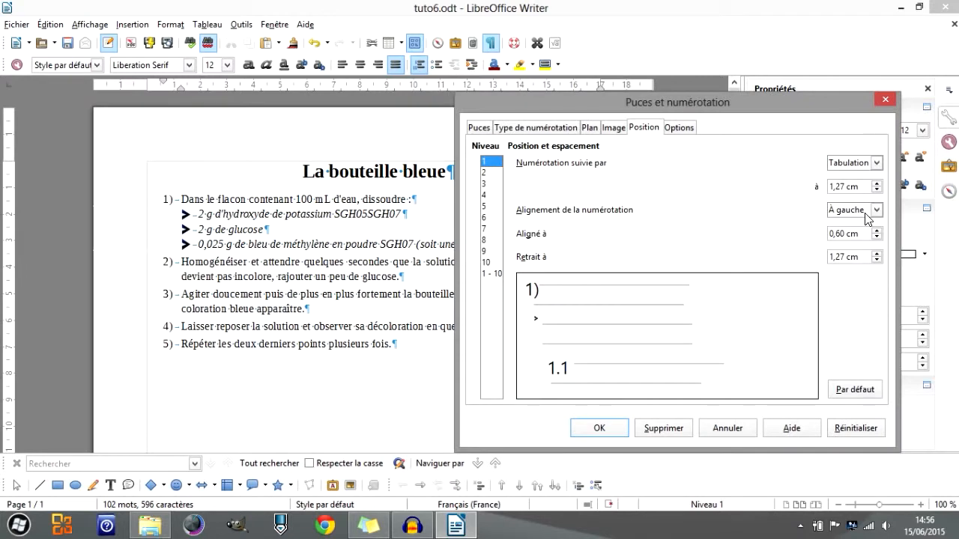
click(873, 211)
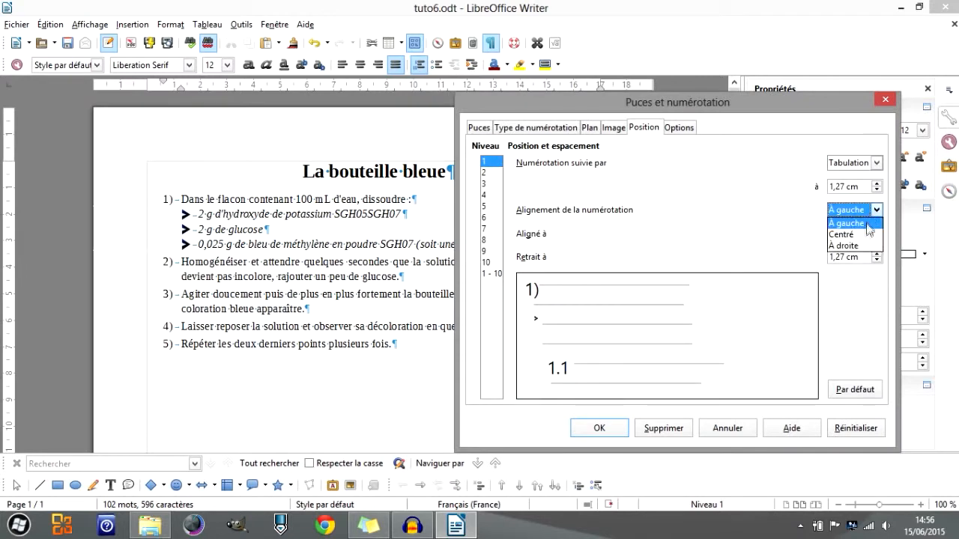
click(856, 245)
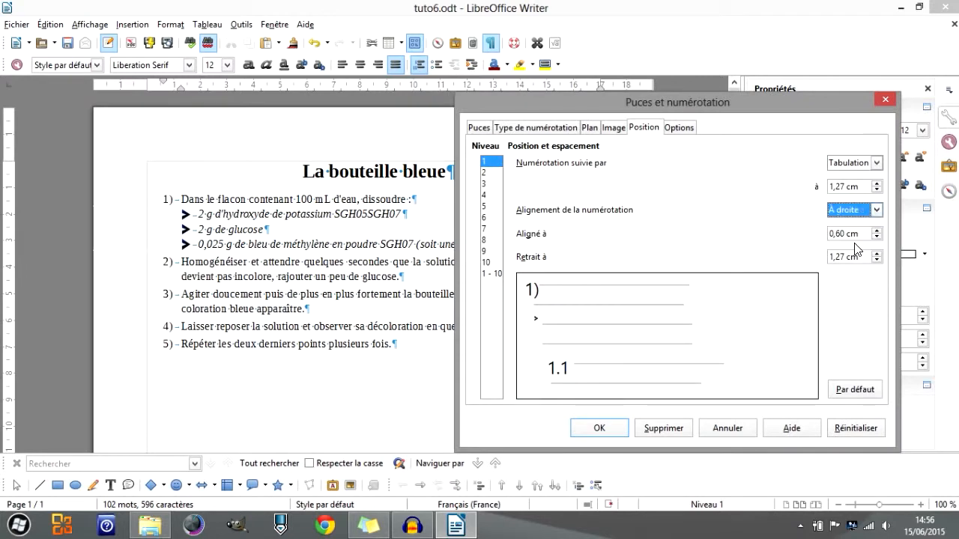
click(580, 429)
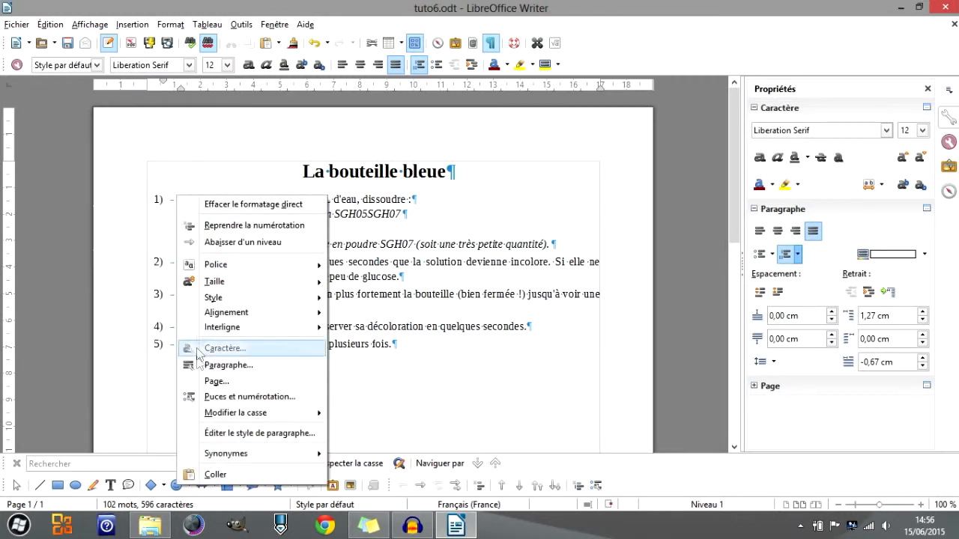
Set the level 1 numbering alignment back to À gauche in the position settings.
click(225, 396)
click(875, 211)
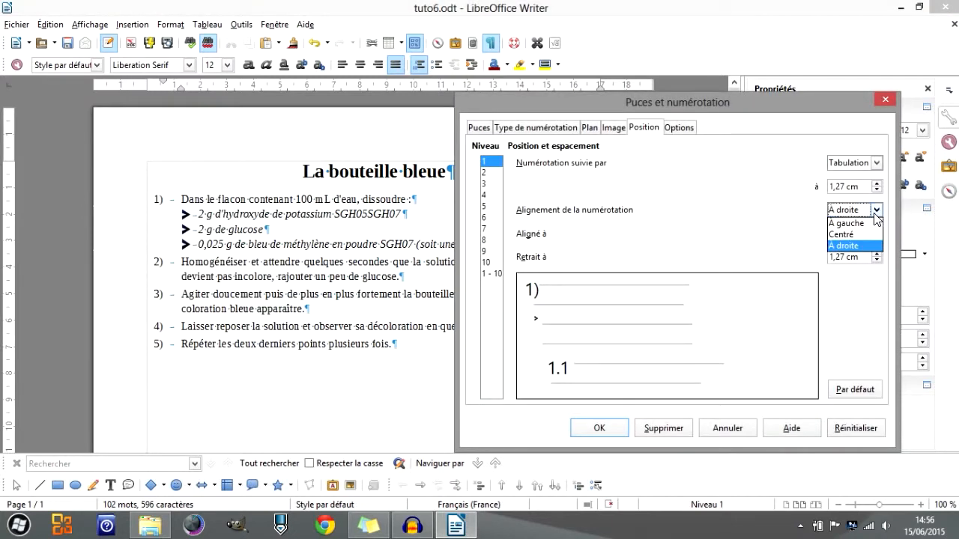
click(856, 225)
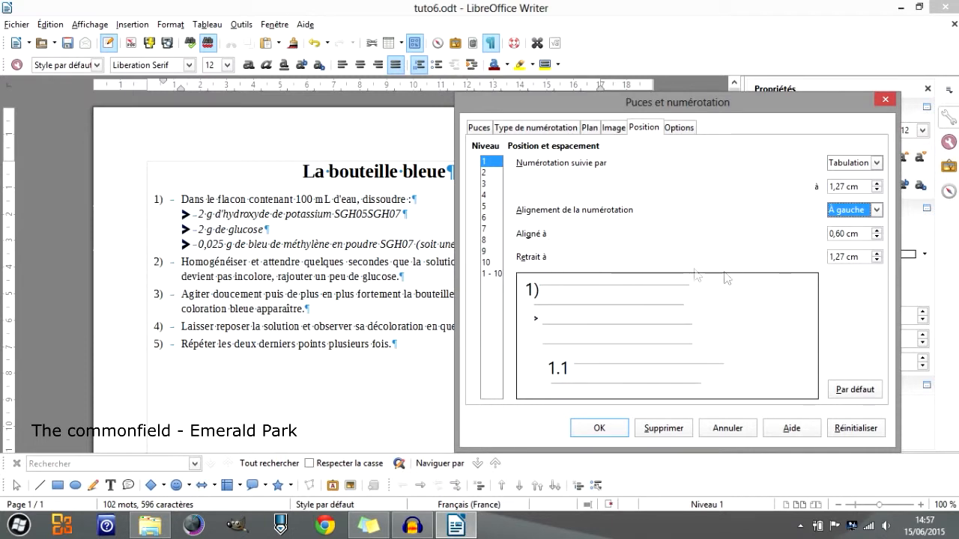
Try a "Retrait à" indent of 5 cm for level 1, and then reduce the indent again.
double_click(830, 256)
text(5)
click(843, 232)
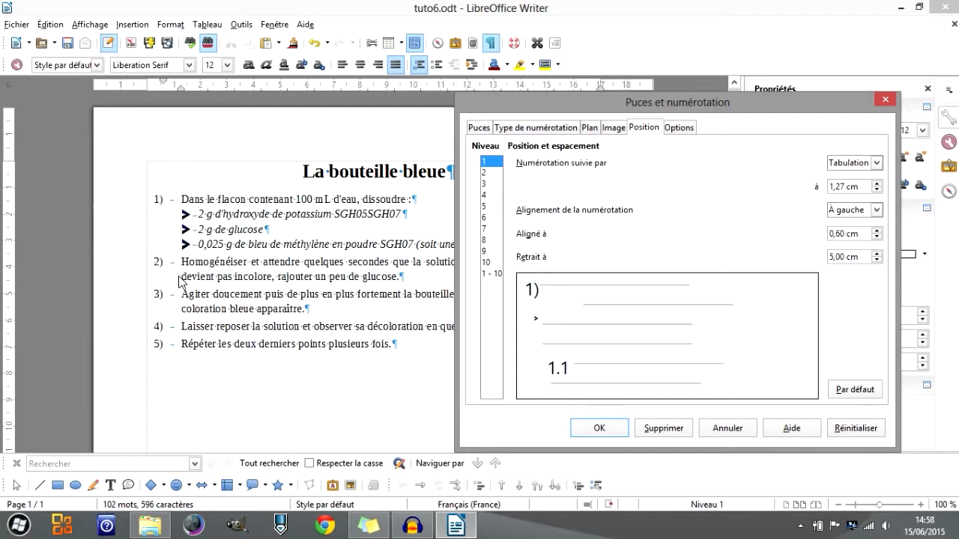
double_click(840, 256)
text(1,)
Look over the level 1 numbering options and examine the position settings of list levels 2, 3 and 4.
click(679, 128)
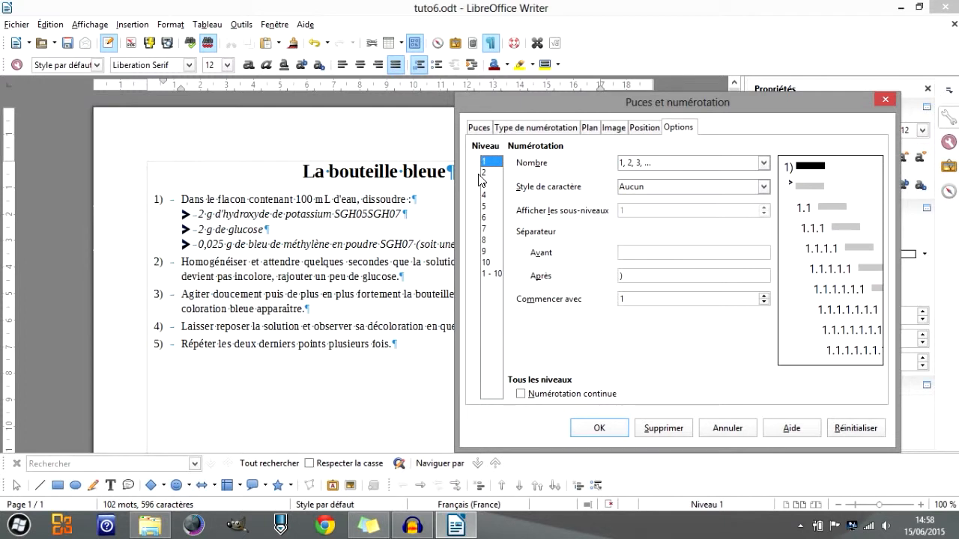
click(644, 127)
click(487, 172)
click(487, 184)
click(487, 194)
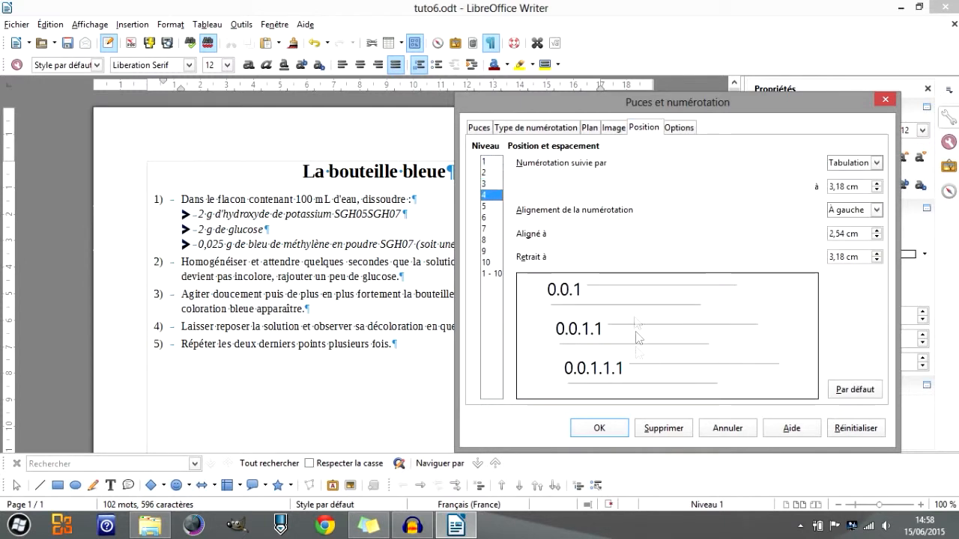
Examine the position settings of list levels 5 to 7 and the "Numérotation suivie par" choices for levels 1 - 10.
click(495, 207)
click(494, 217)
click(493, 229)
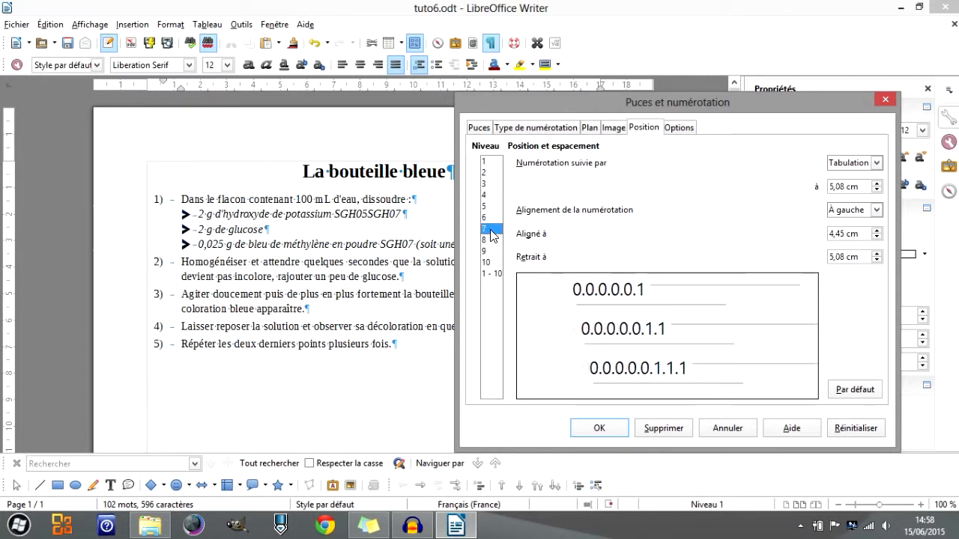
click(485, 274)
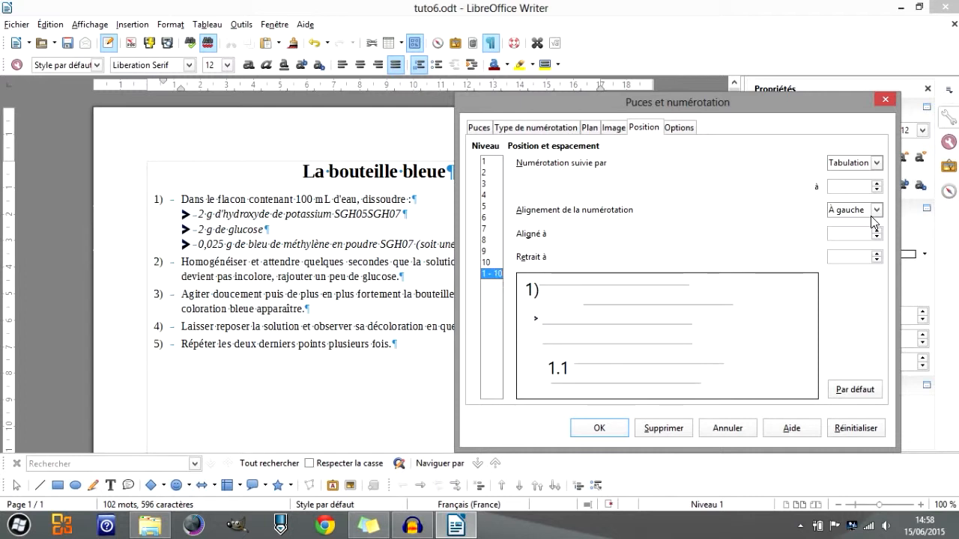
click(875, 164)
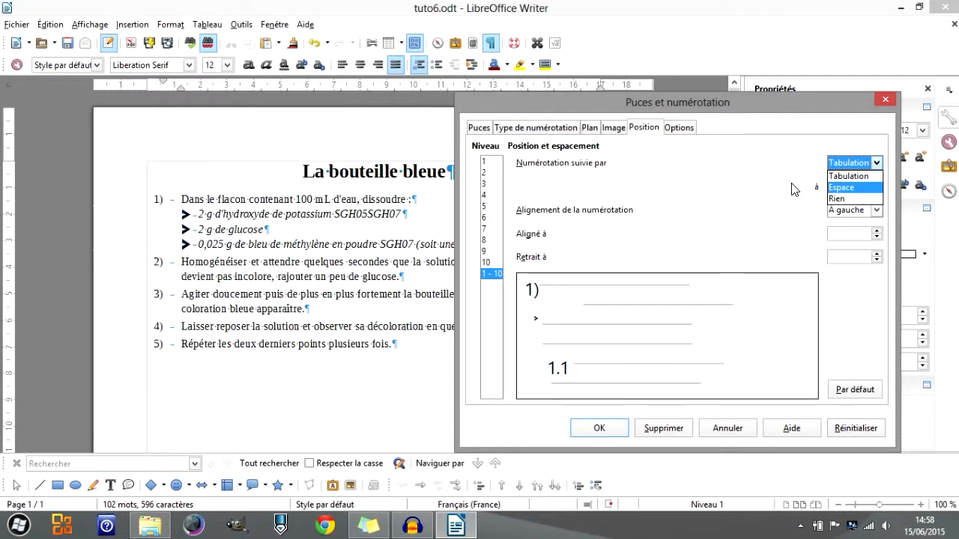
click(767, 189)
Try the Centré numbering alignment for levels 1 - 10 and check it on levels 1, 6 and 8.
click(865, 215)
click(845, 230)
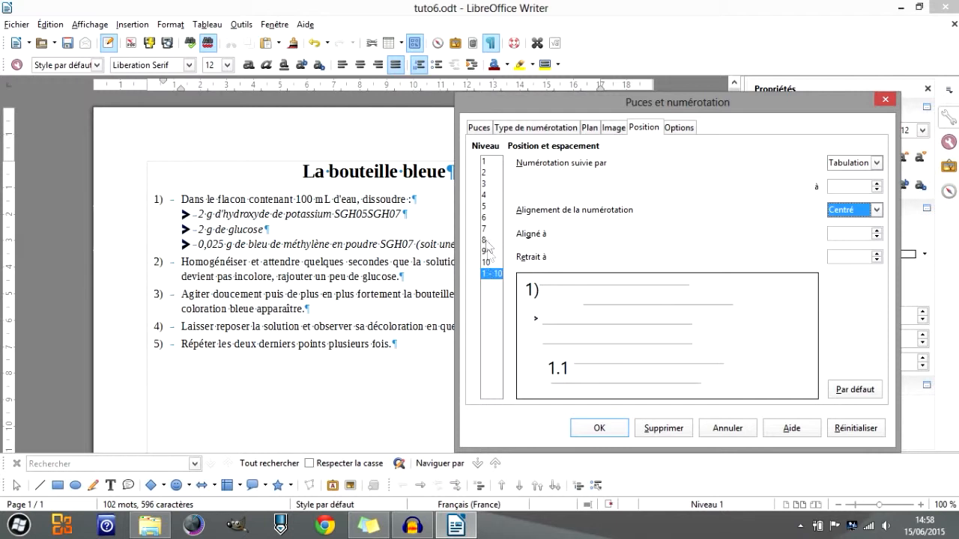
click(488, 164)
click(485, 217)
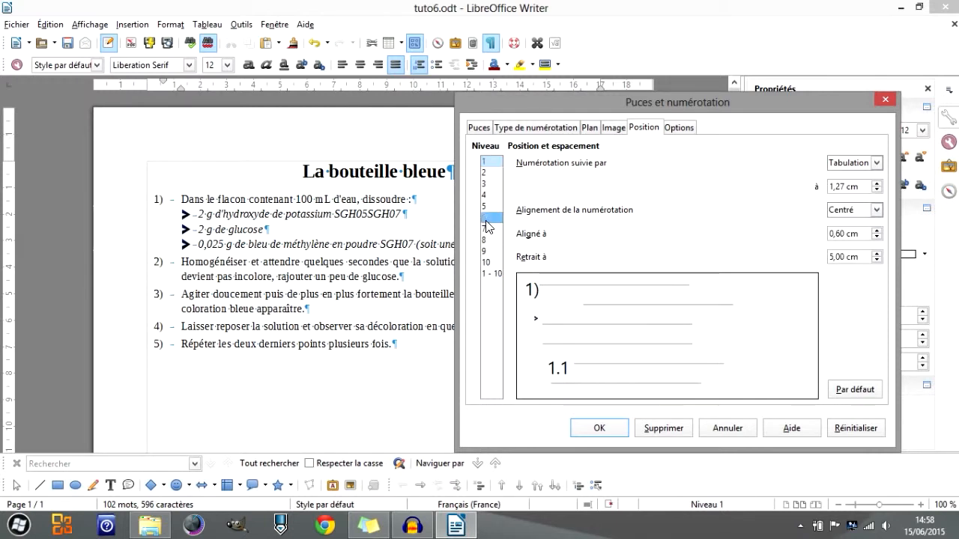
click(486, 240)
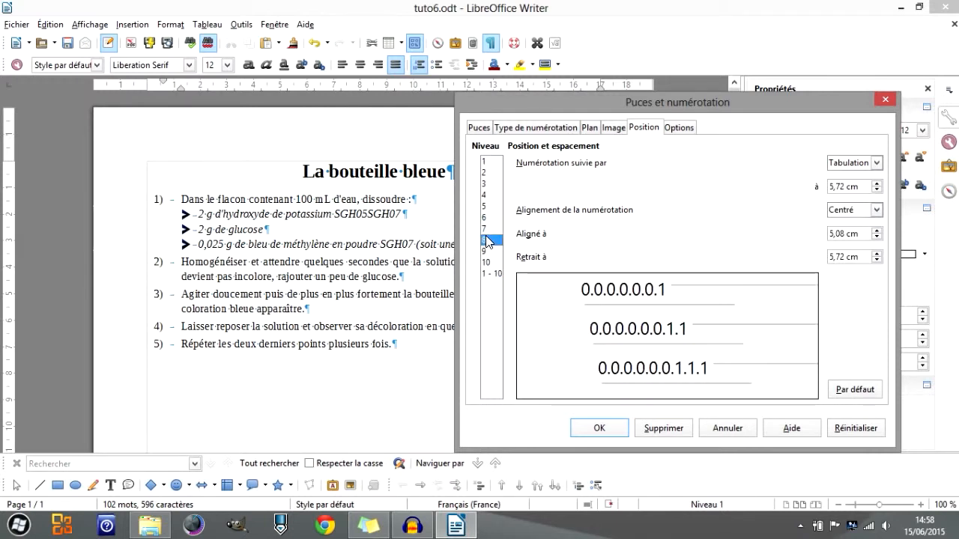
Set the numbering alignment of levels 1 - 10 back to À gauche and check it on individual levels.
click(493, 273)
click(854, 210)
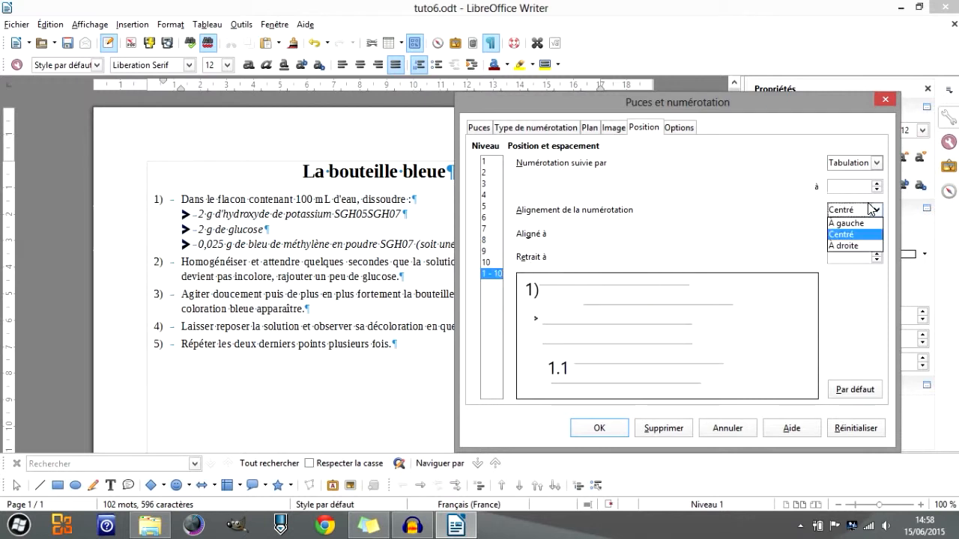
click(847, 223)
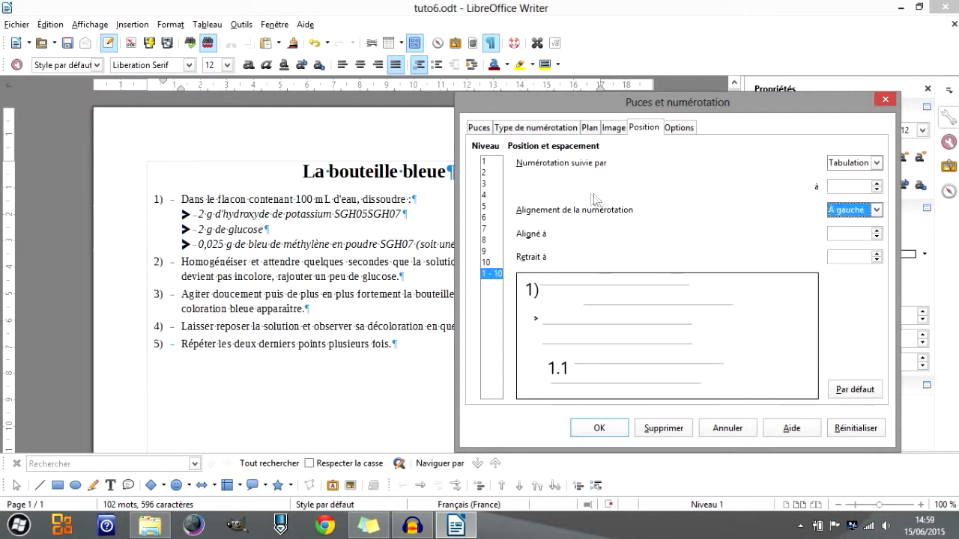
click(485, 161)
click(485, 206)
click(482, 229)
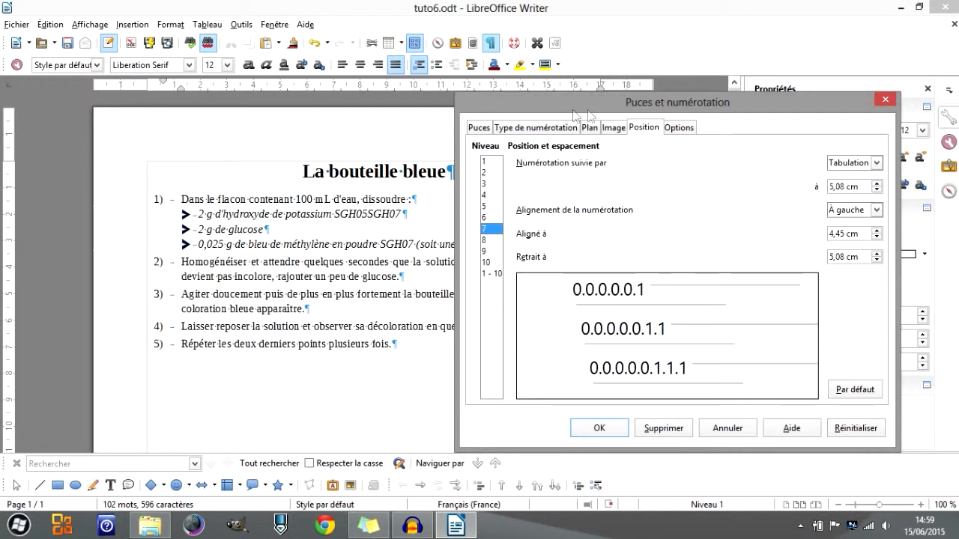
Set the numbering type of levels 1 - 10 to Aucun(e) in the numbering options.
click(678, 128)
click(491, 162)
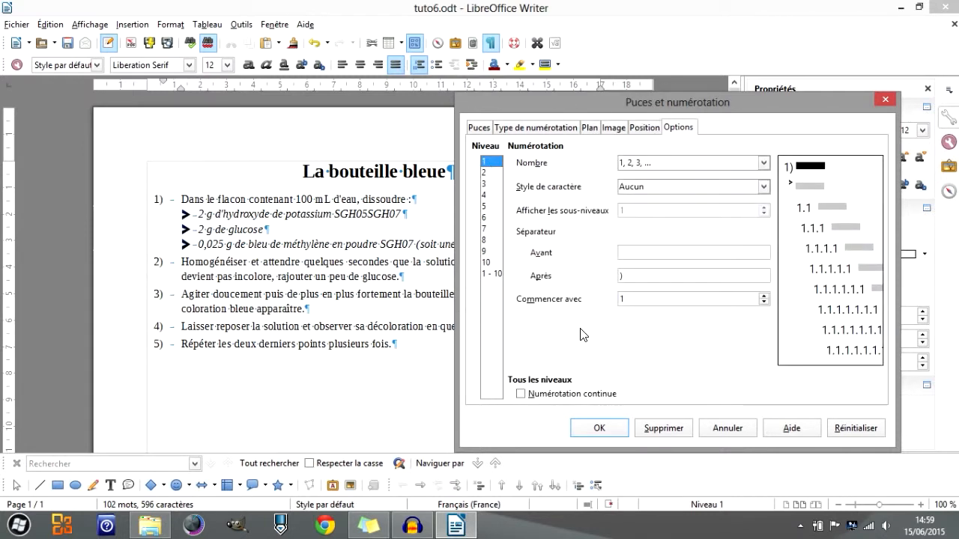
click(490, 274)
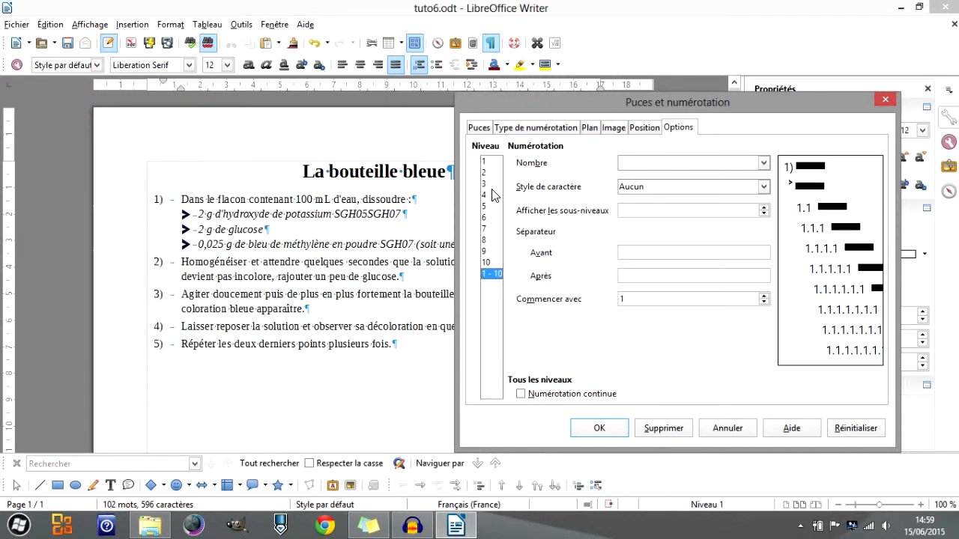
click(761, 164)
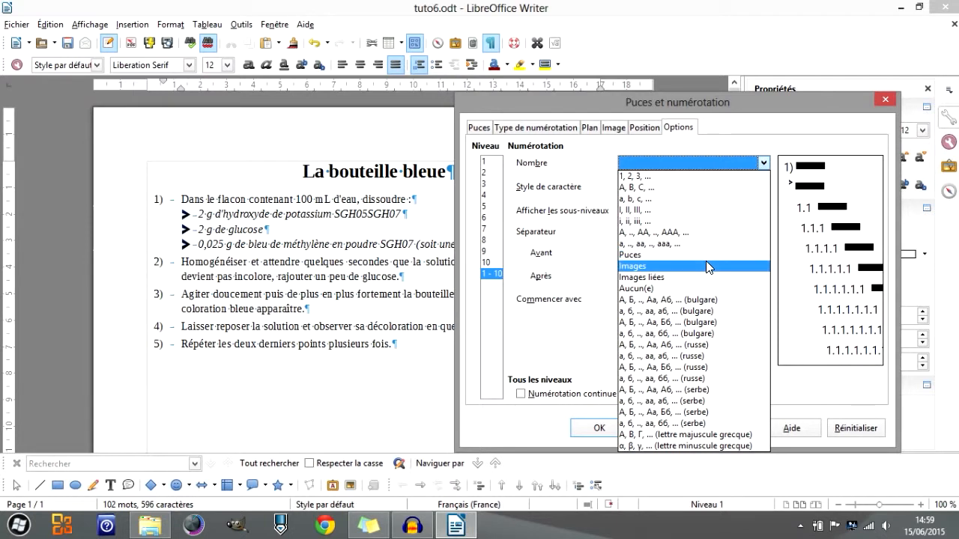
click(681, 288)
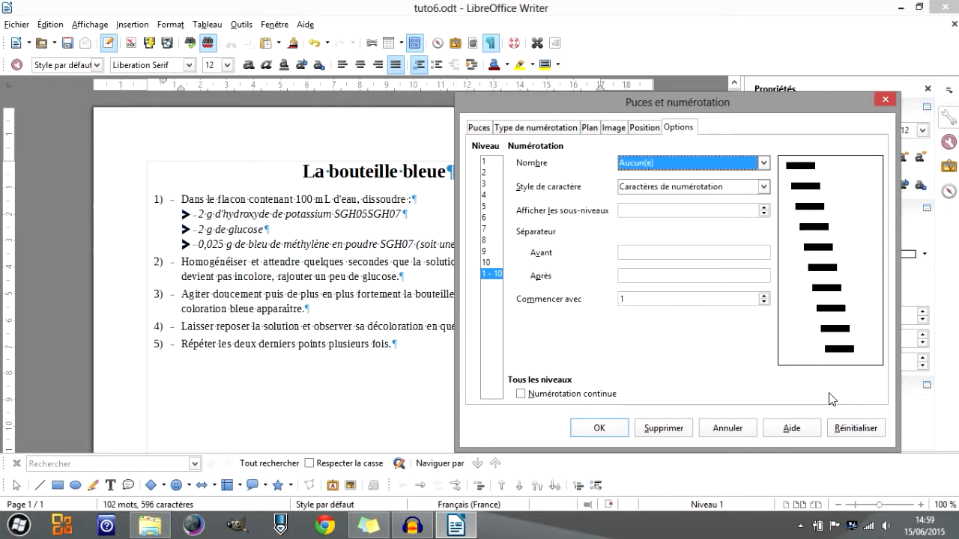
click(643, 127)
click(670, 128)
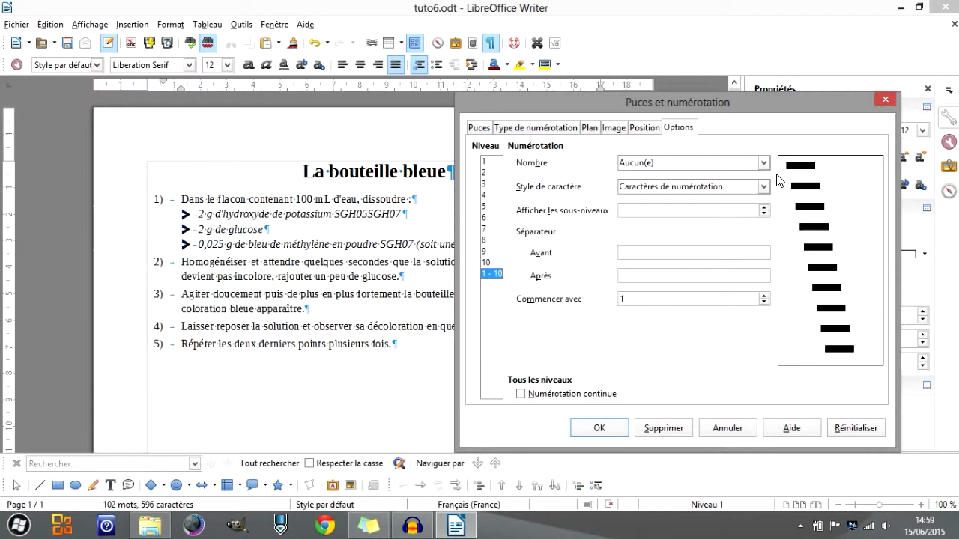
Set the level 1 numbering to "1, 2, 3, ..." and look through the character styles available for it.
click(492, 162)
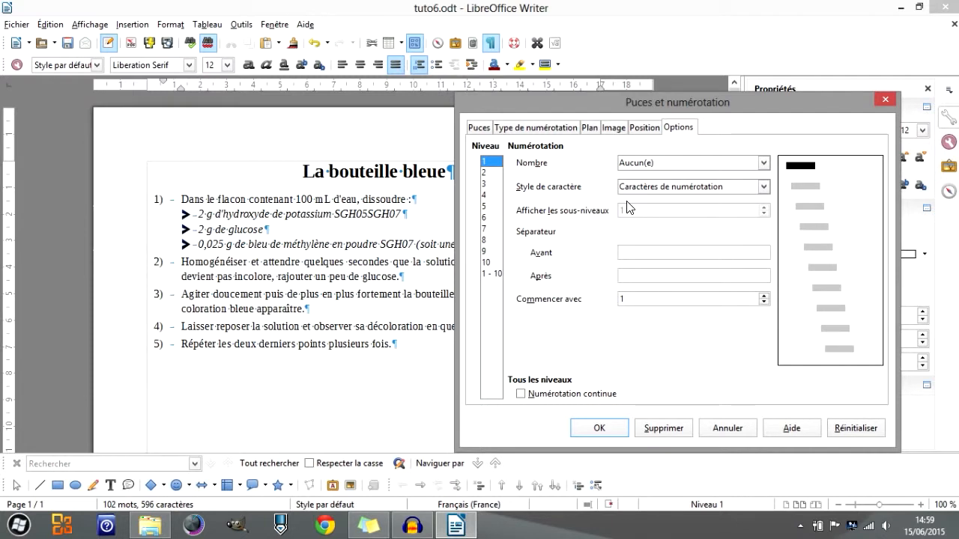
click(764, 164)
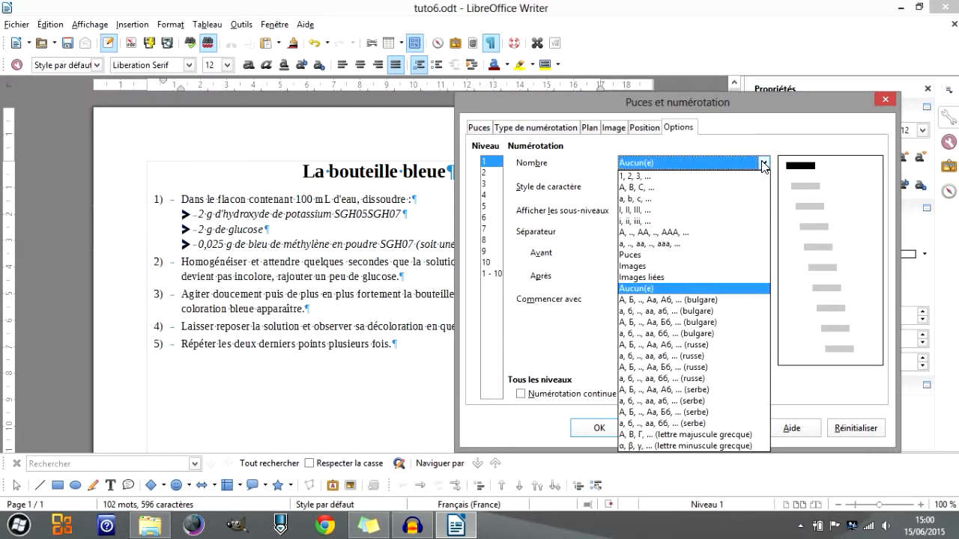
click(761, 177)
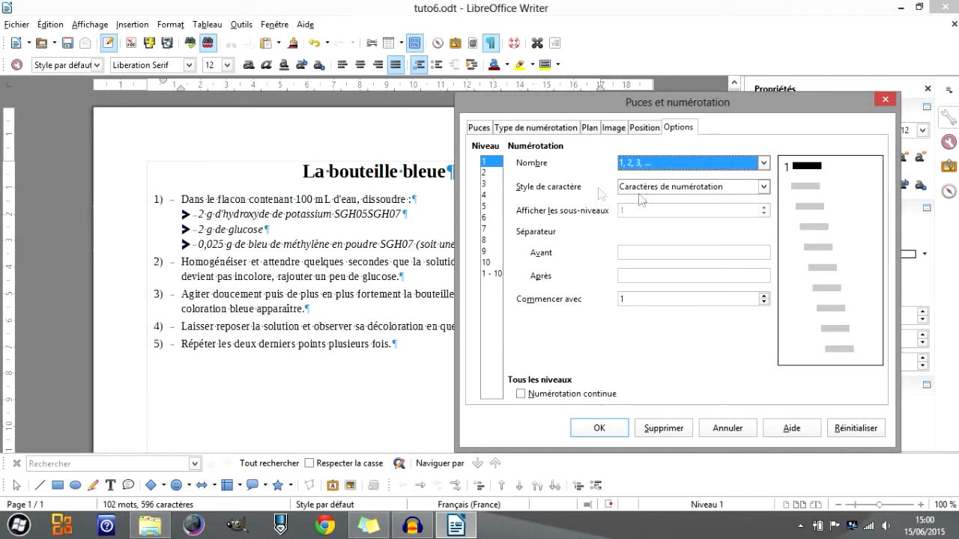
click(752, 191)
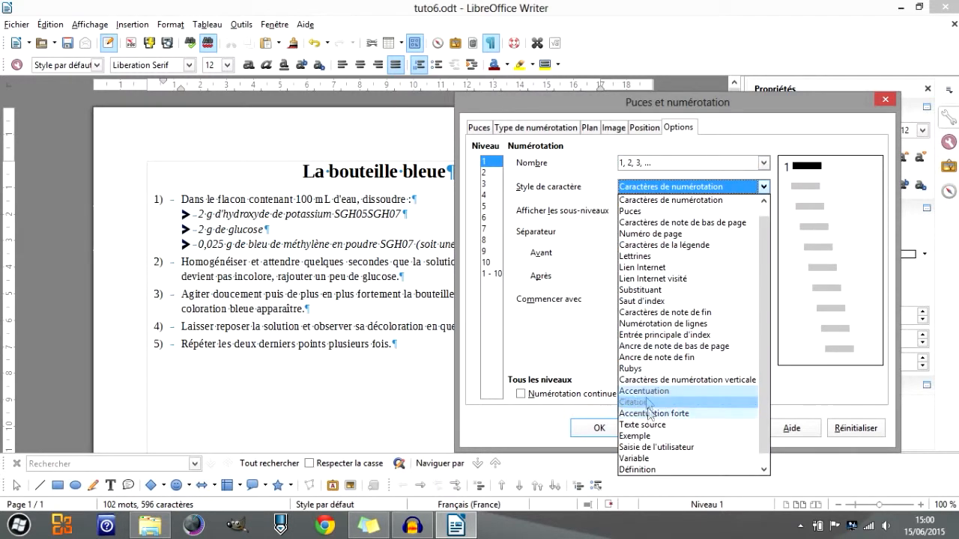
scroll(709, 345, up, 1)
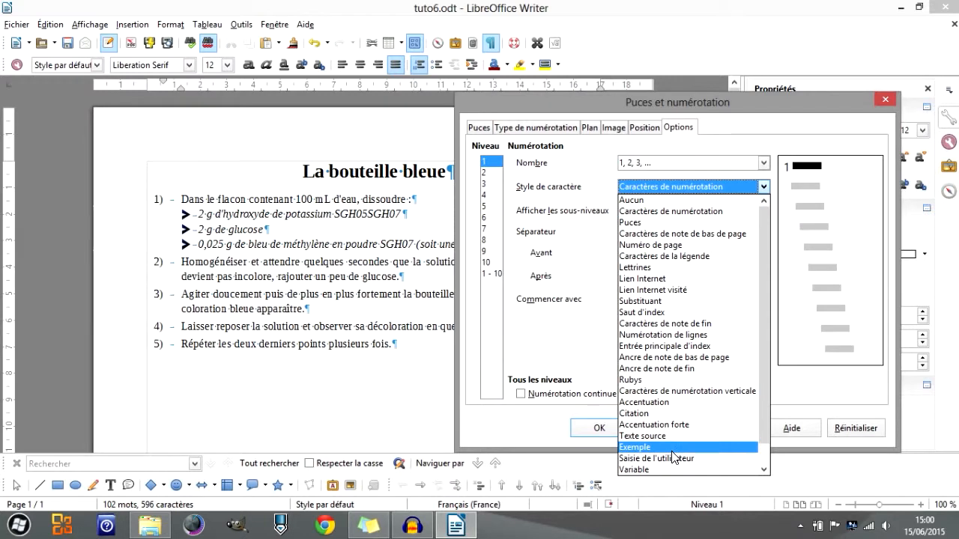
scroll(636, 422, down, 2)
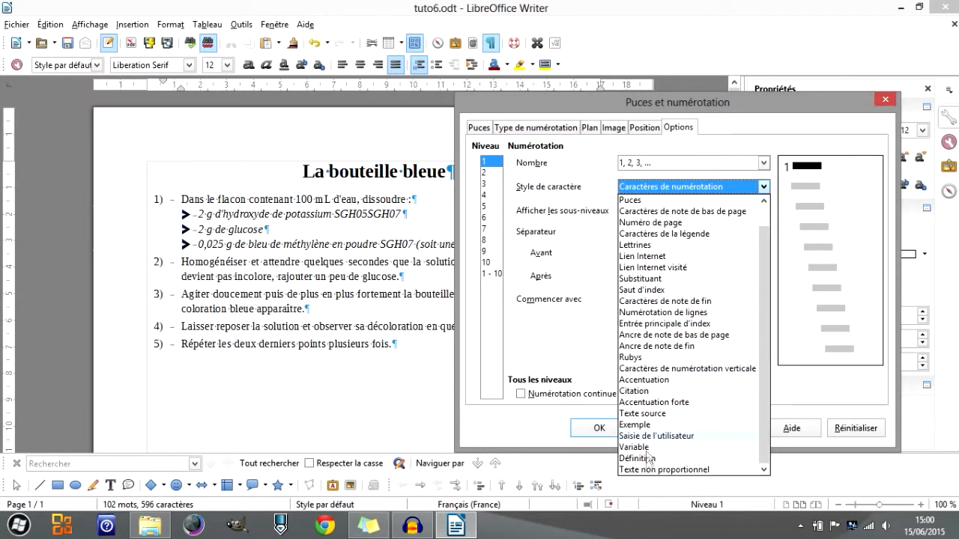
click(581, 252)
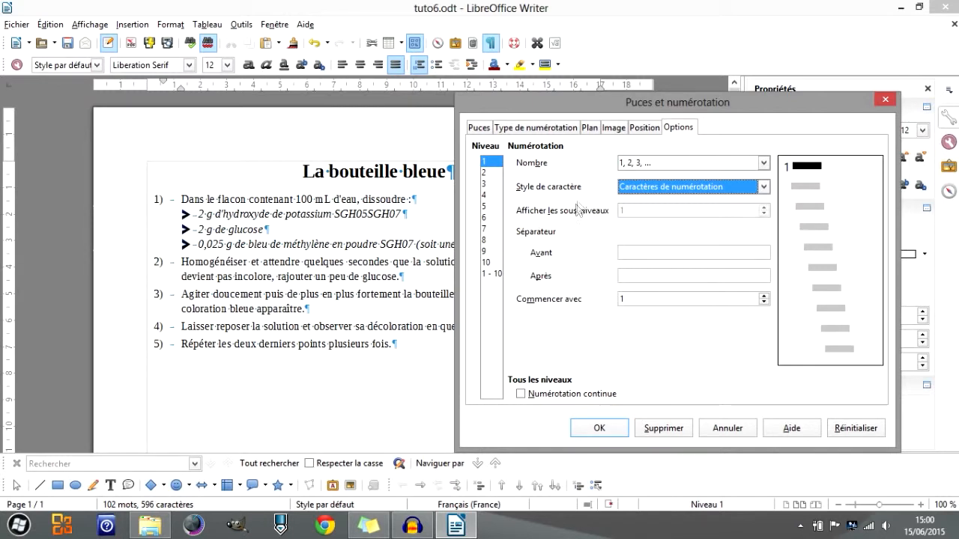
Number level 2 with "A, B, C, ...", using "(" as the separator before and ")" as the separator after.
click(493, 174)
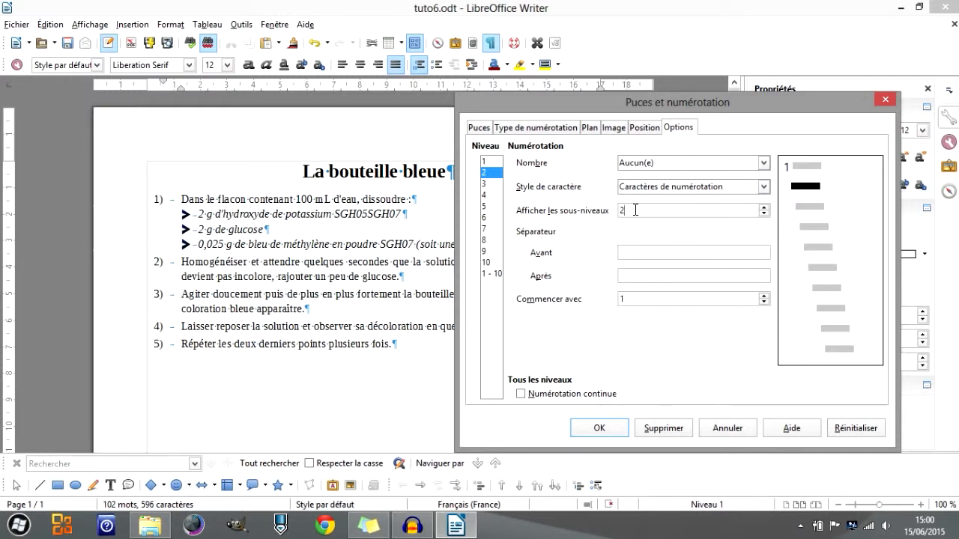
click(763, 162)
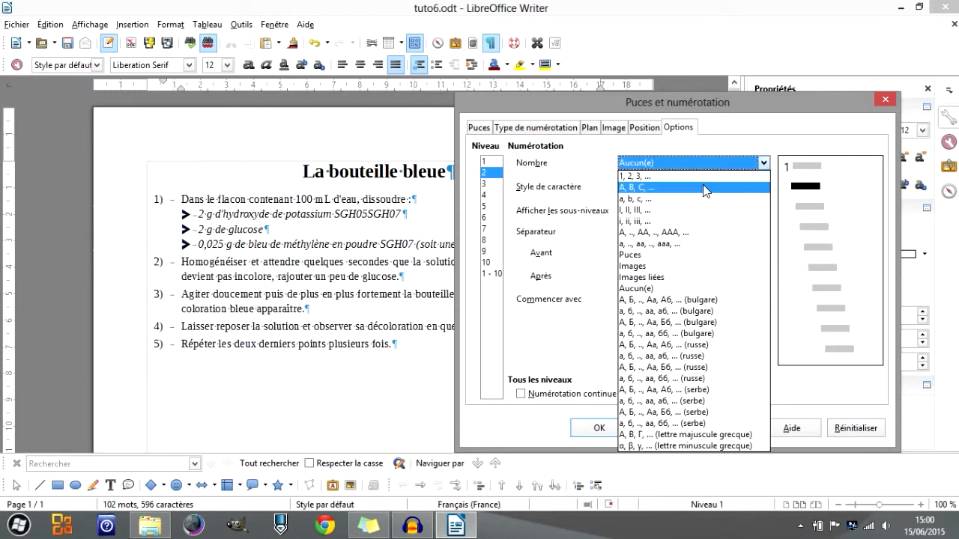
click(628, 188)
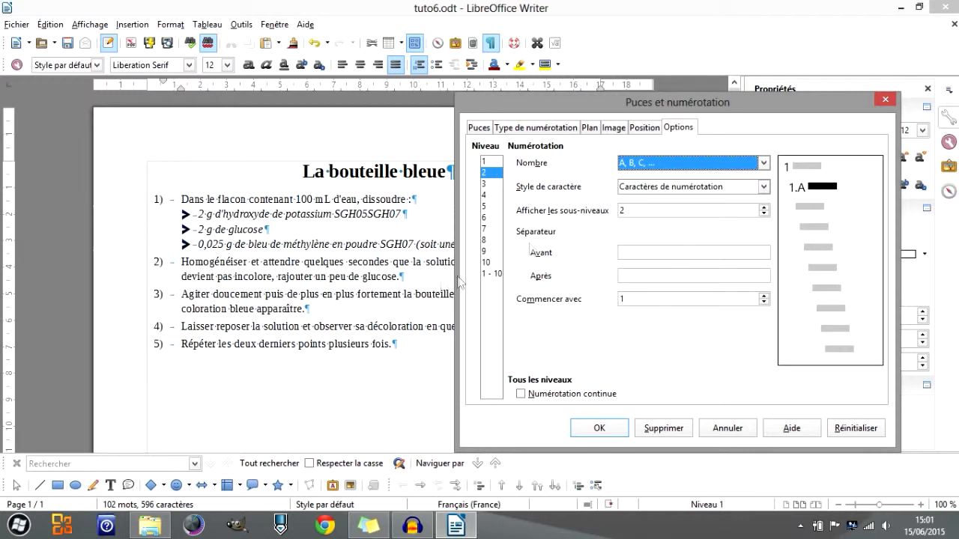
click(628, 254)
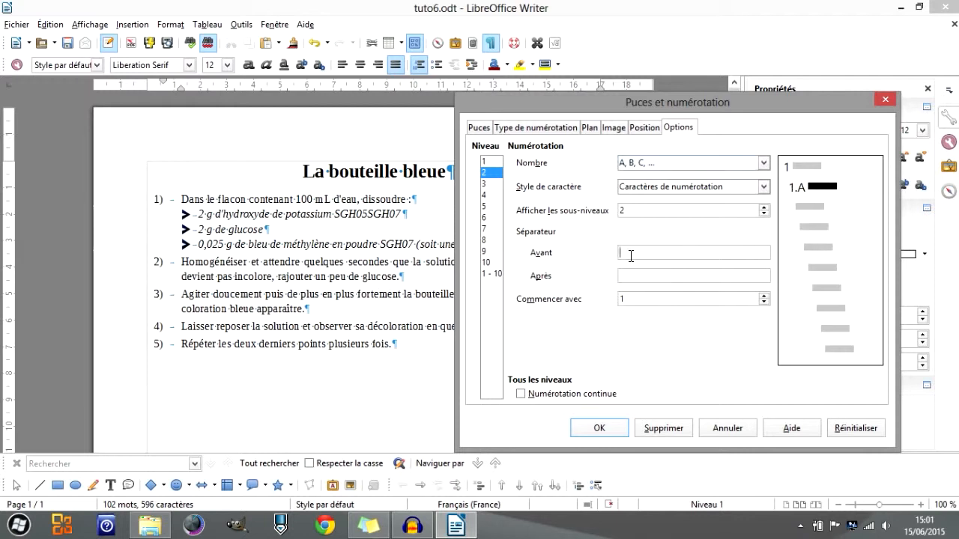
text(()
text())
Try starting the level 1 numbering at 0, and then set its start value back to 1.
click(636, 300)
click(484, 161)
click(763, 303)
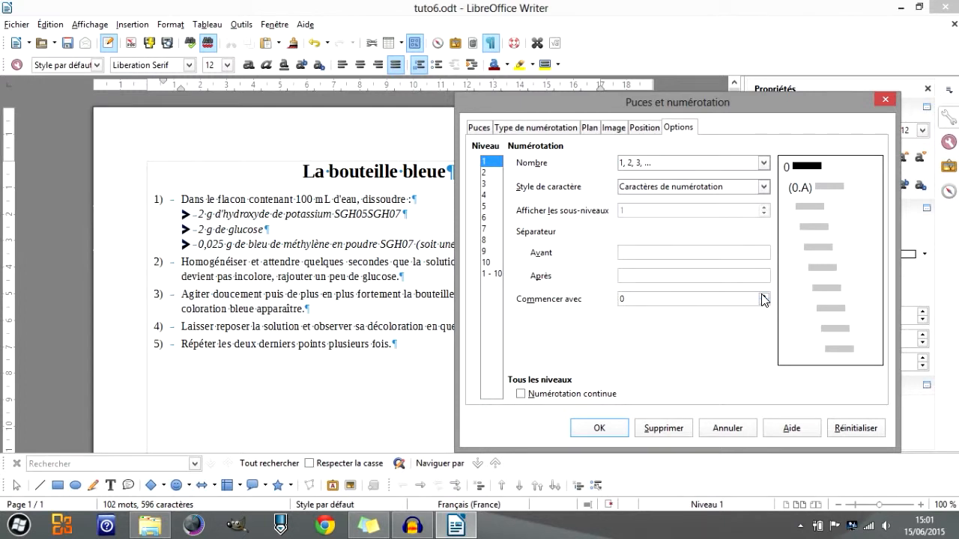
click(761, 294)
Try continuous numbering (Numérotation continue) while viewing level 2, and then turn it off again.
click(488, 172)
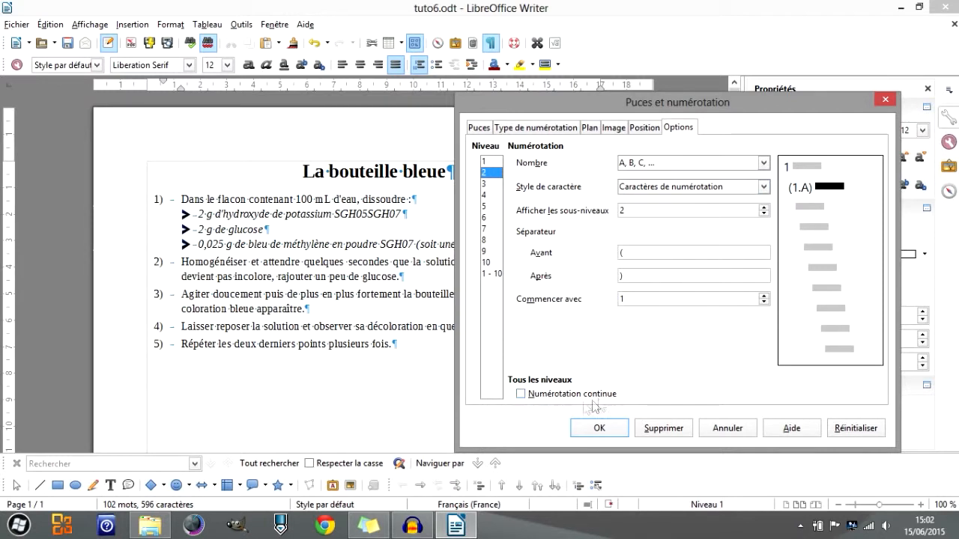
click(519, 396)
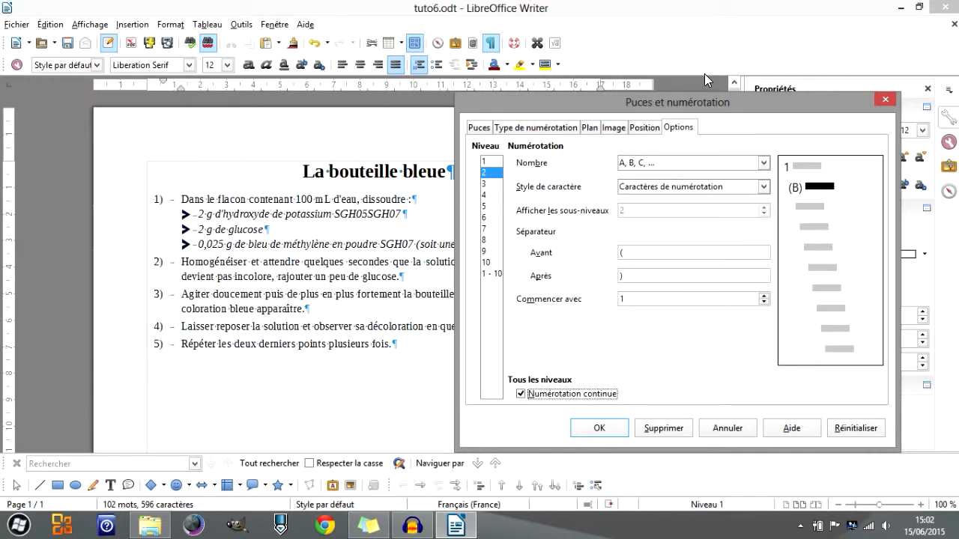
click(538, 396)
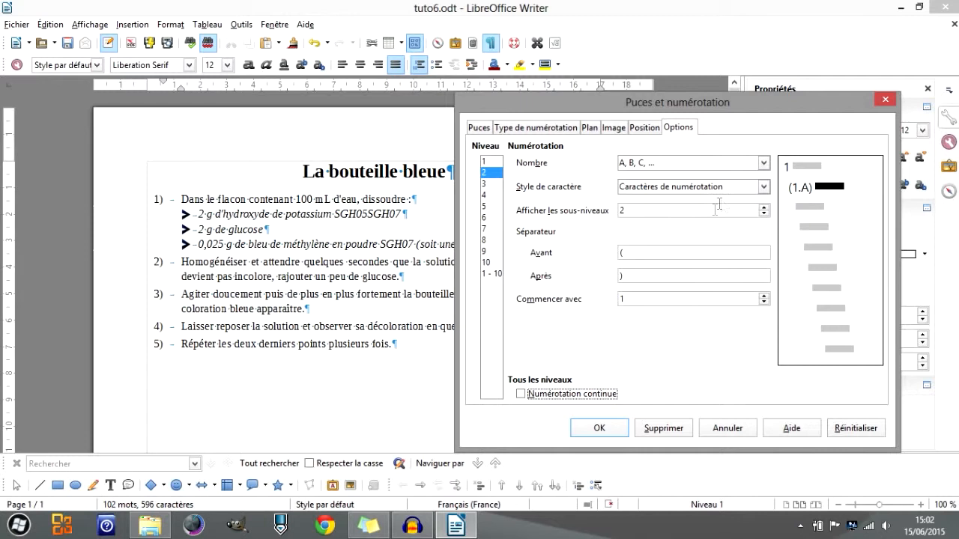
Change the level 2 numbering to Puces and choose the small hollow circle (U+25E6) in Segoe UI as its bullet character.
click(761, 171)
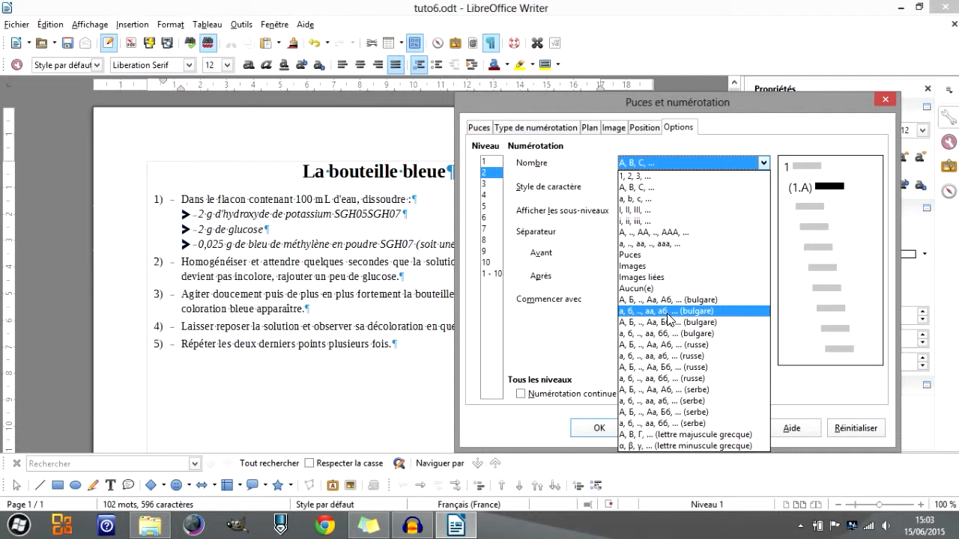
click(669, 256)
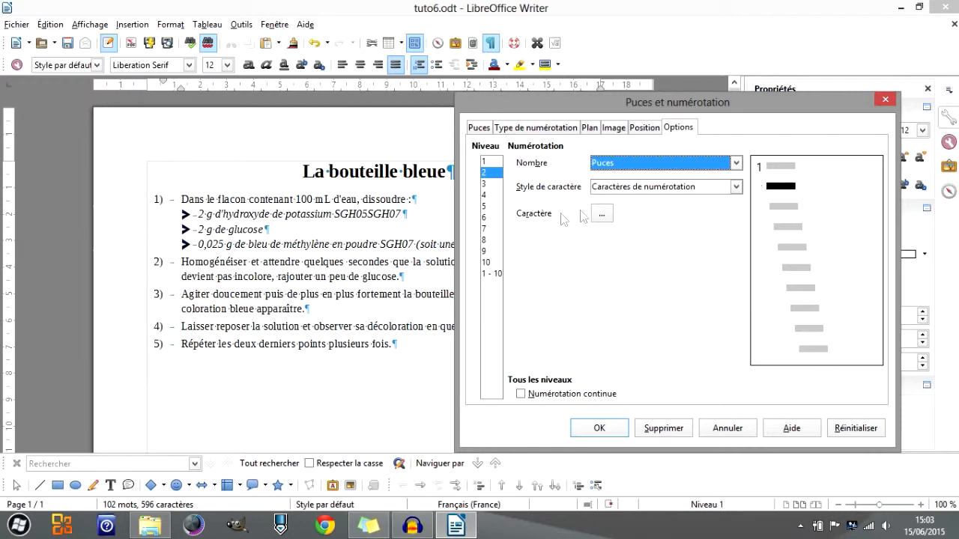
click(602, 215)
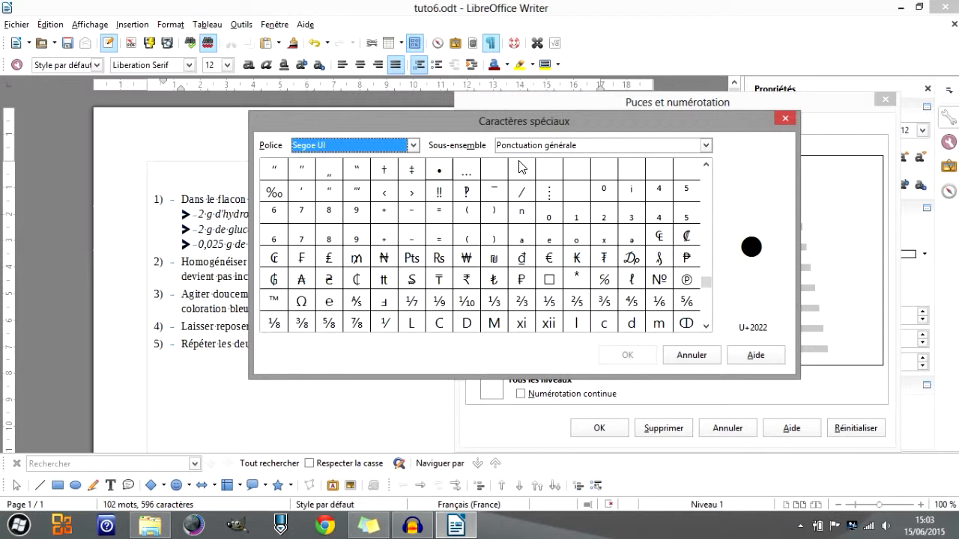
click(705, 326)
click(704, 328)
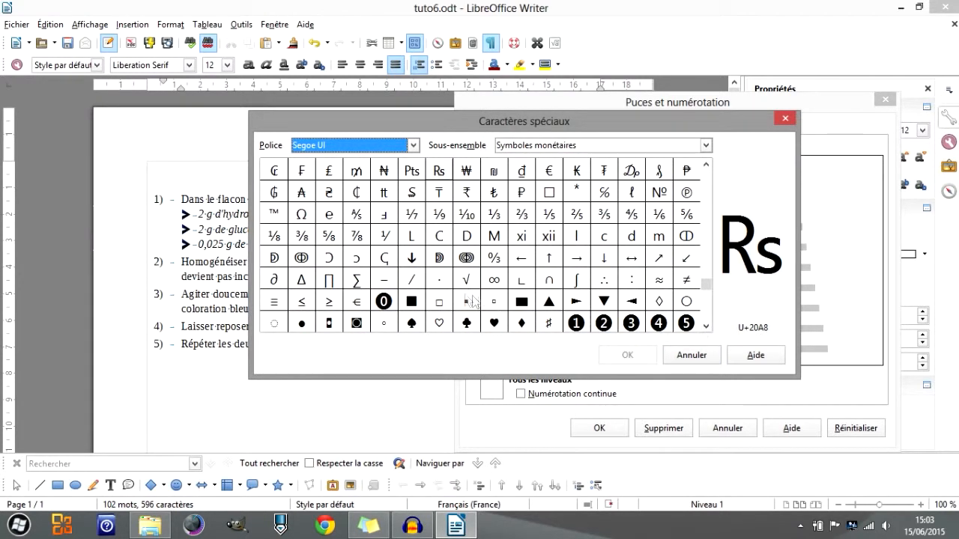
click(382, 324)
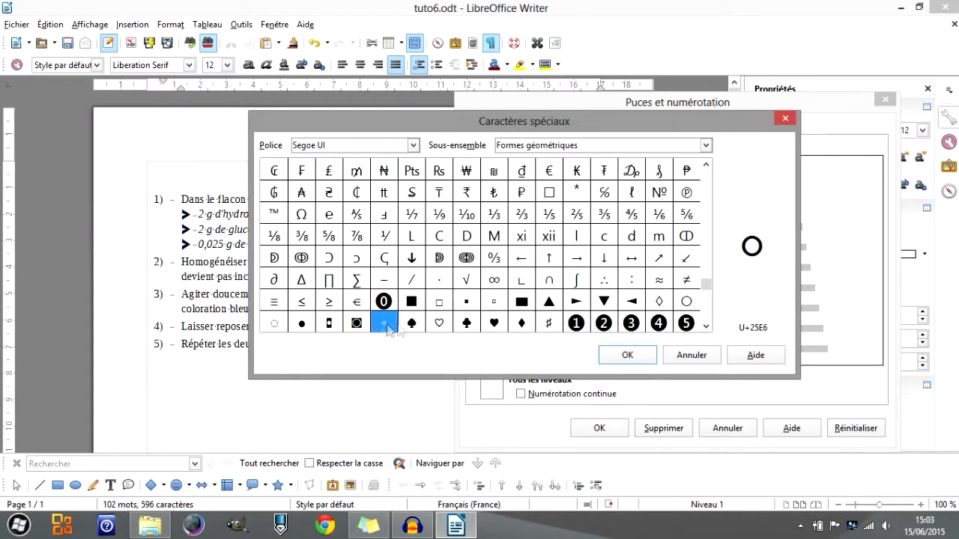
click(638, 359)
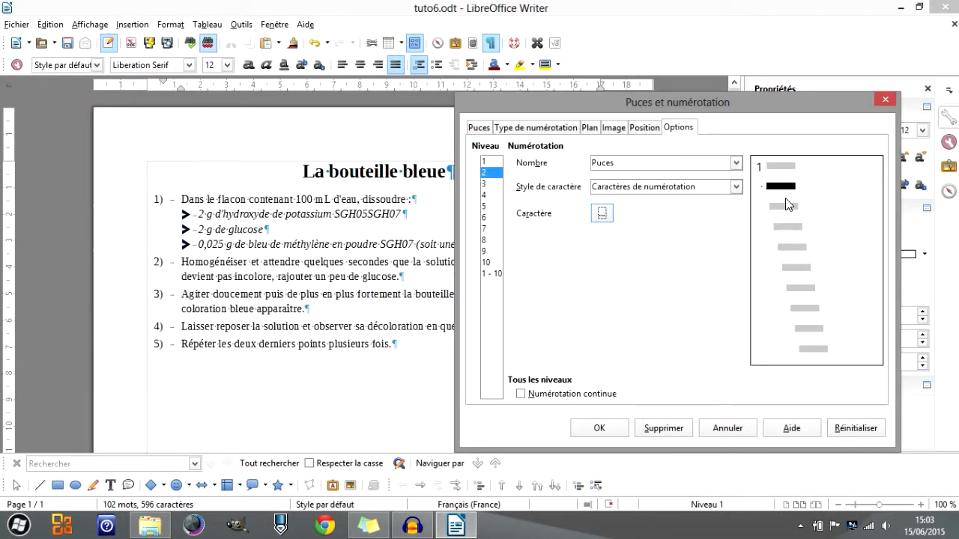
Change the level 3 numbering to Images and choose Bullet04-Square-Black.svg from the Gallery as its bullet image.
click(490, 184)
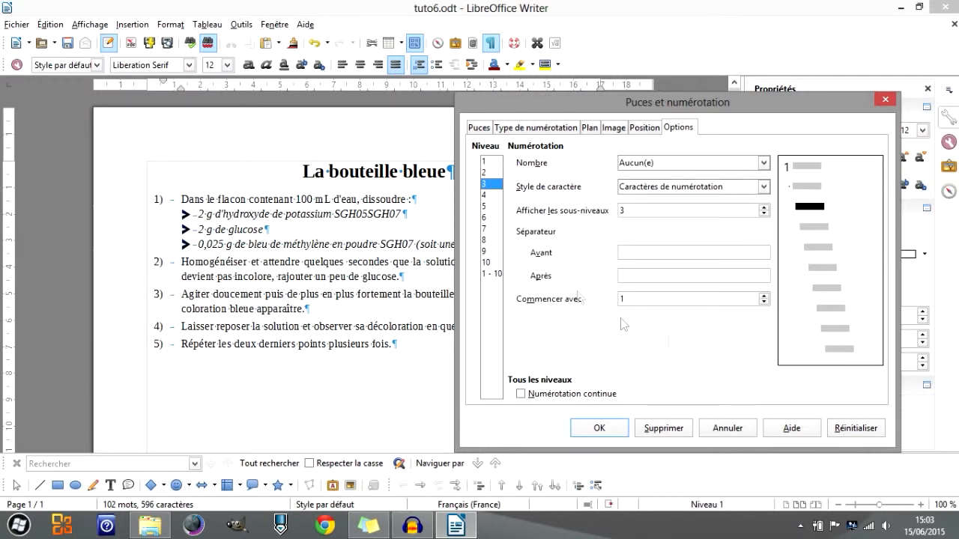
click(763, 163)
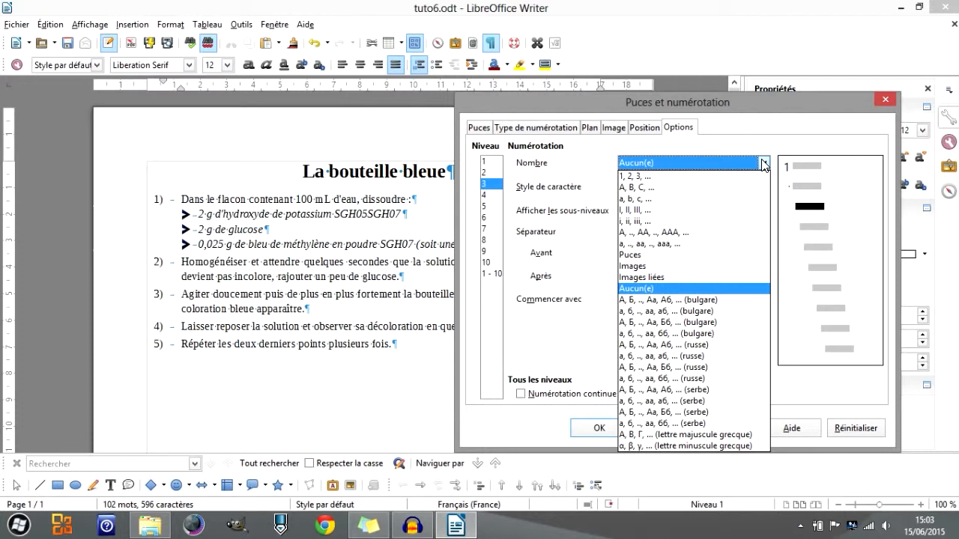
click(669, 267)
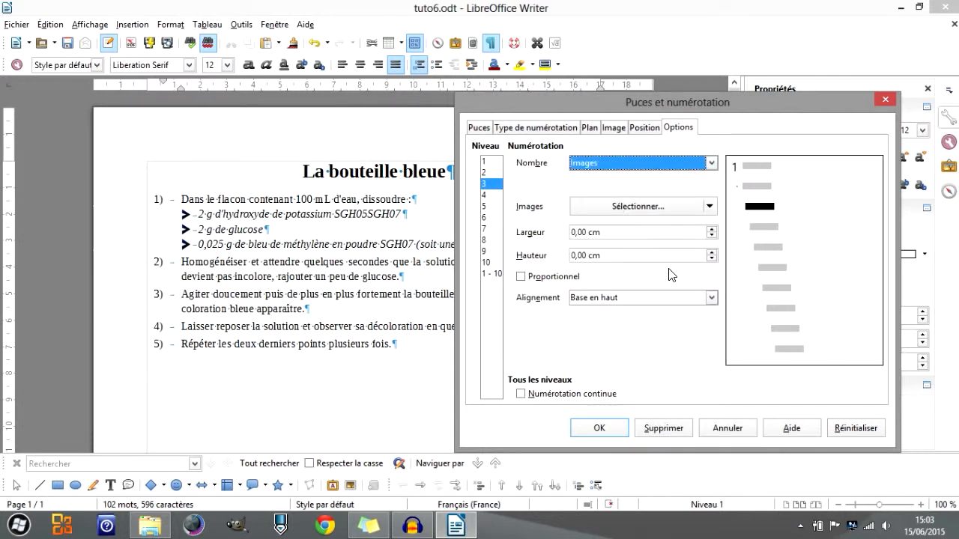
click(578, 212)
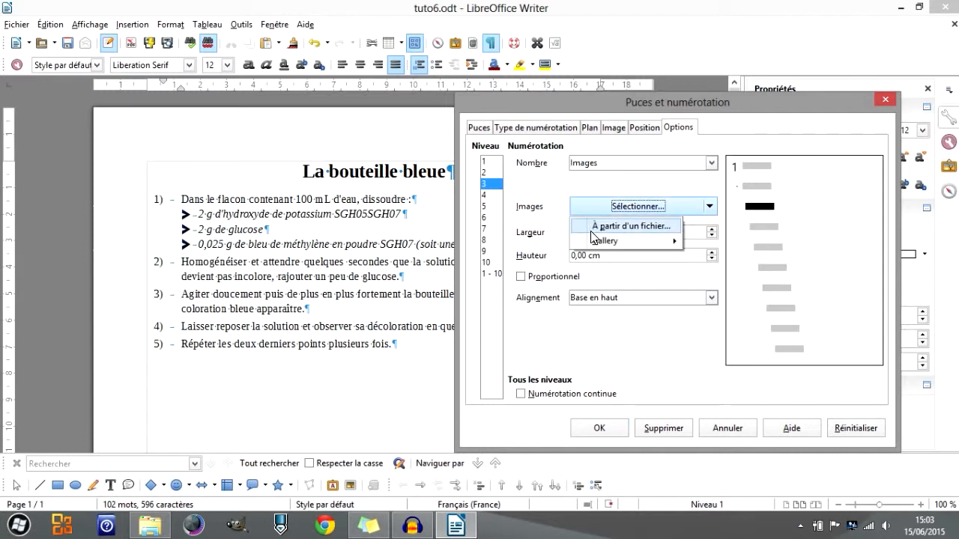
mouse_move(593, 239)
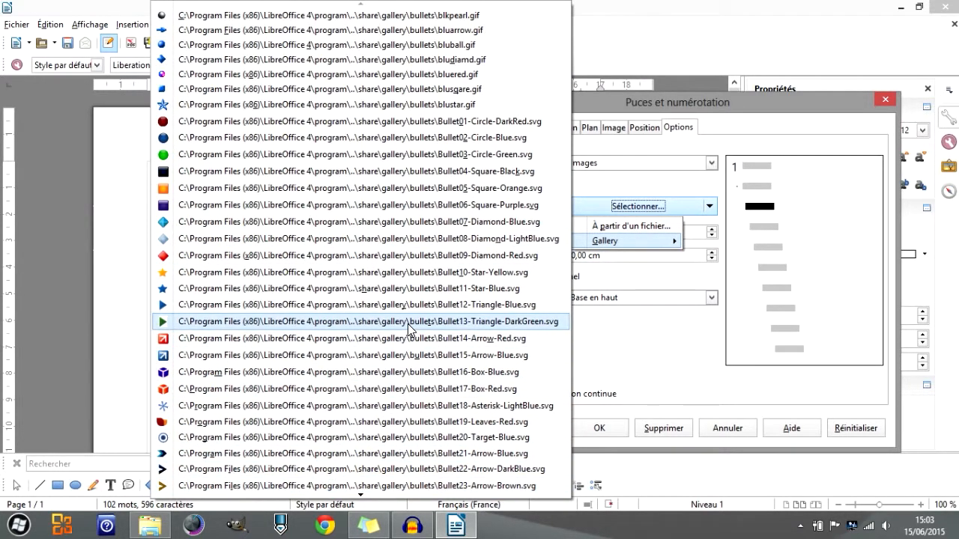
scroll(397, 79, down, 5)
scroll(397, 78, down, 5)
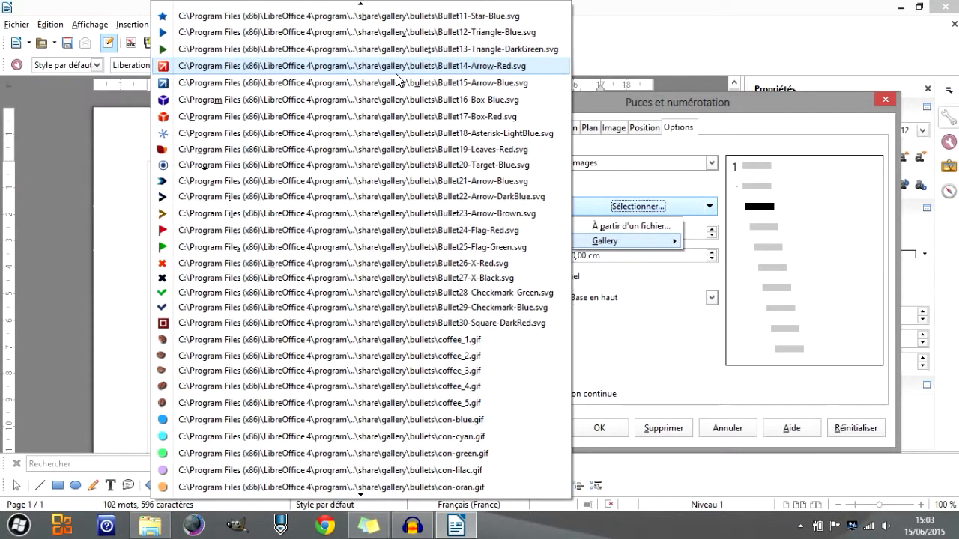
scroll(397, 79, down, 20)
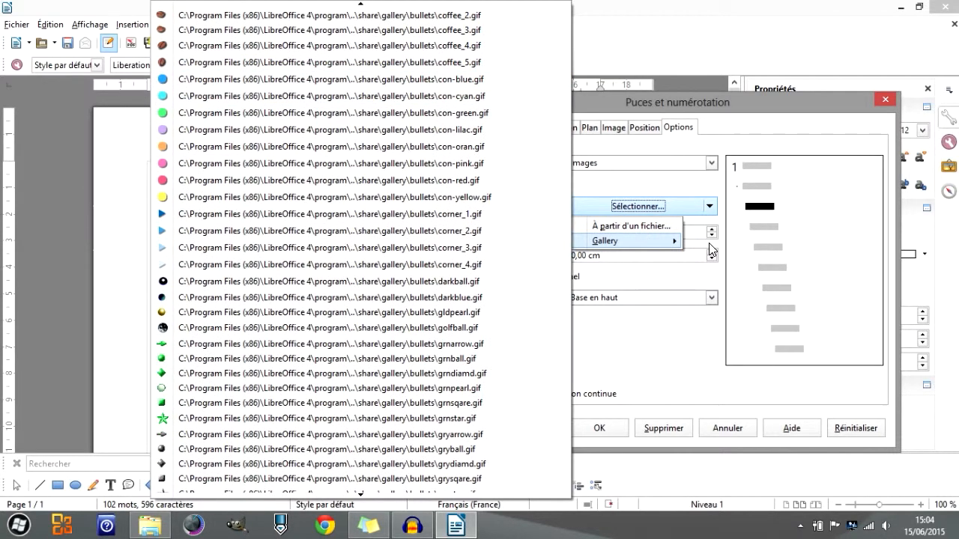
click(709, 250)
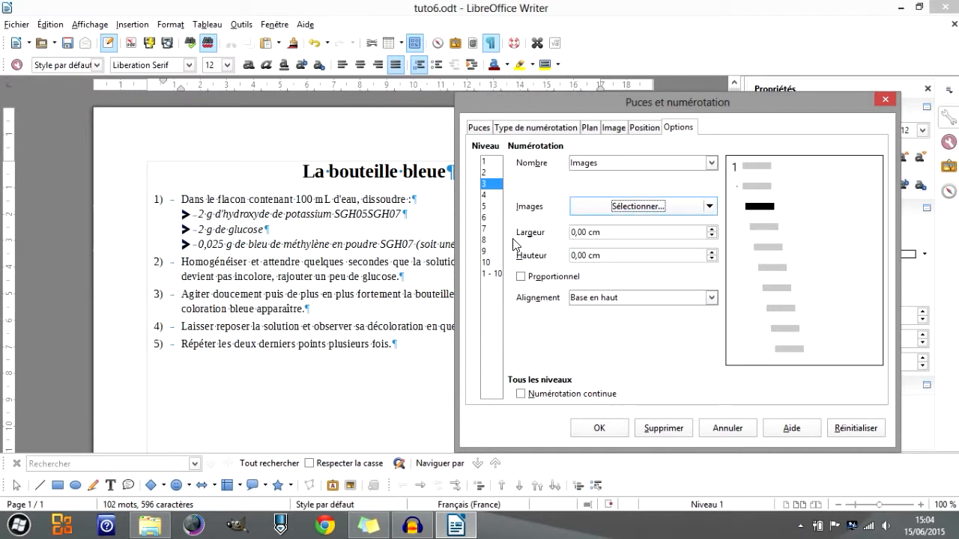
click(637, 207)
mouse_move(633, 241)
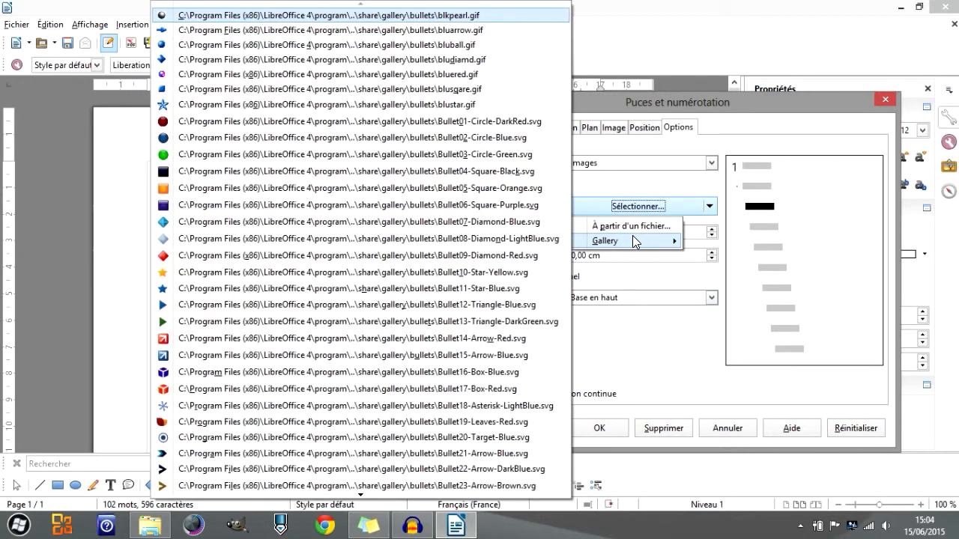
click(313, 172)
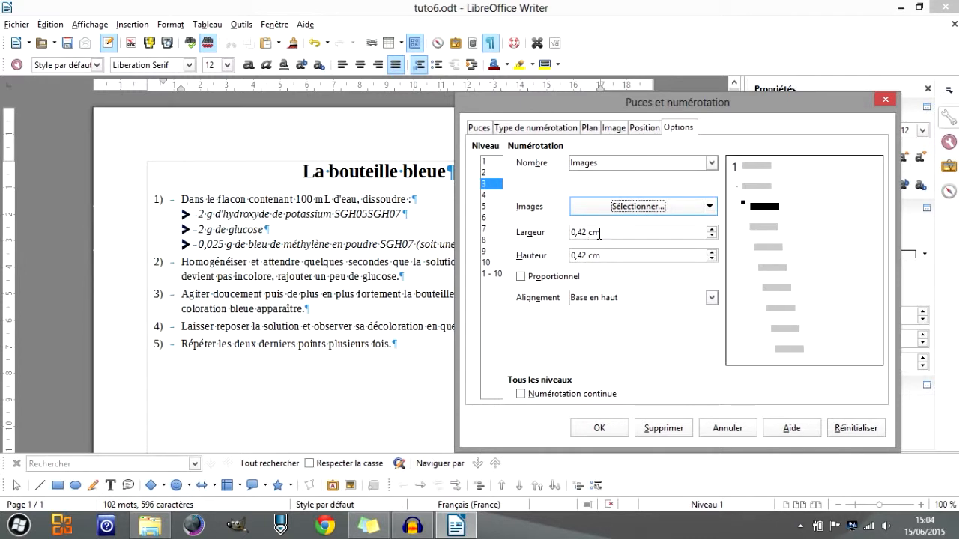
Turn on Proportionnel for the level 3 bullet image and set its height to 1 cm.
click(522, 277)
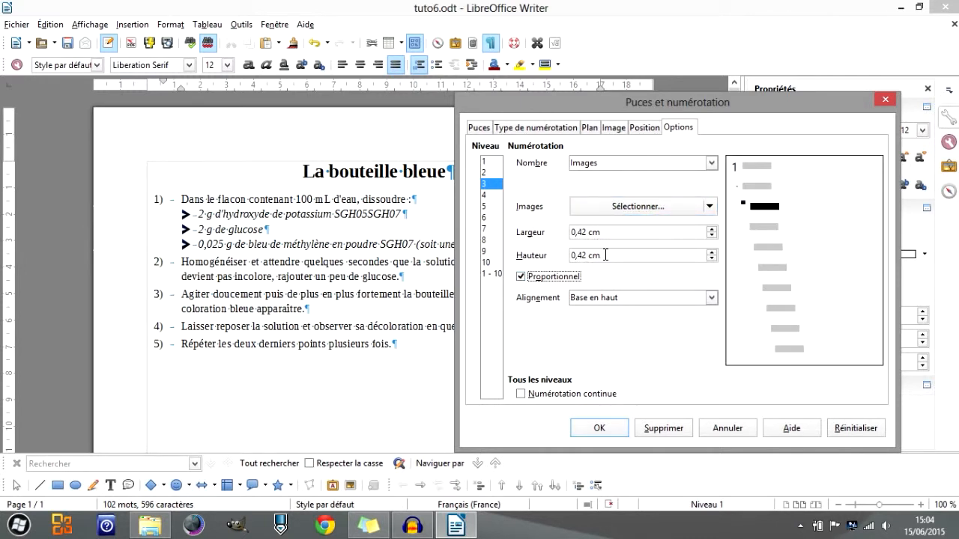
drag(605, 255, 537, 259)
text(1)
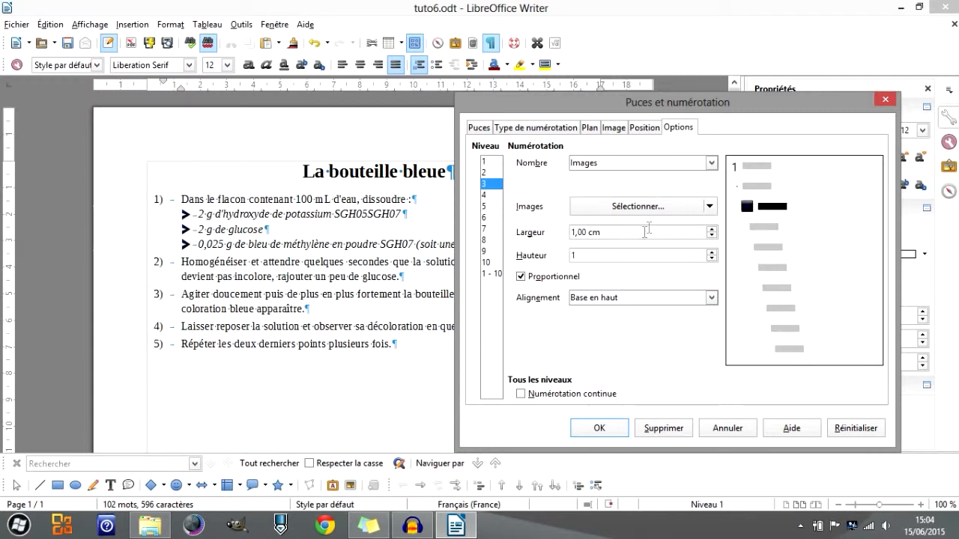
click(621, 233)
click(636, 298)
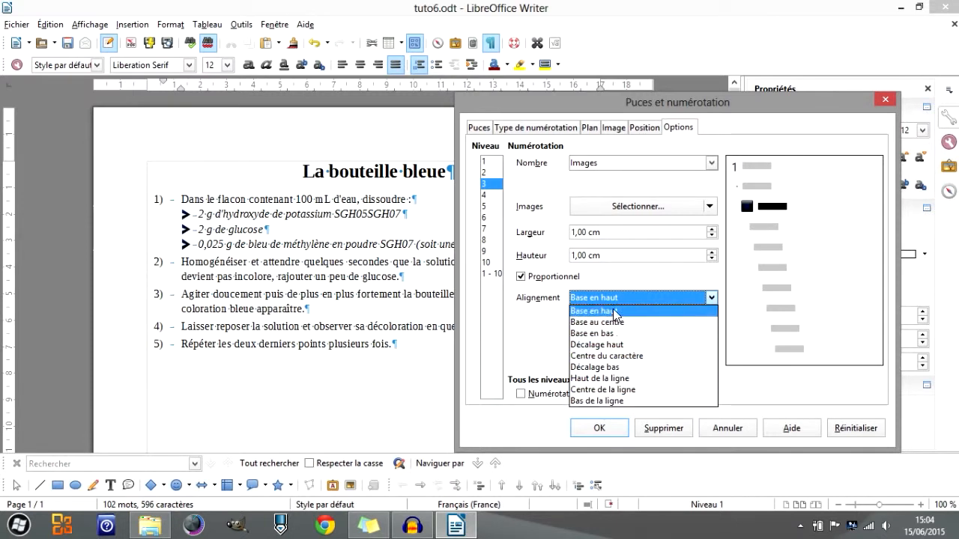
click(530, 332)
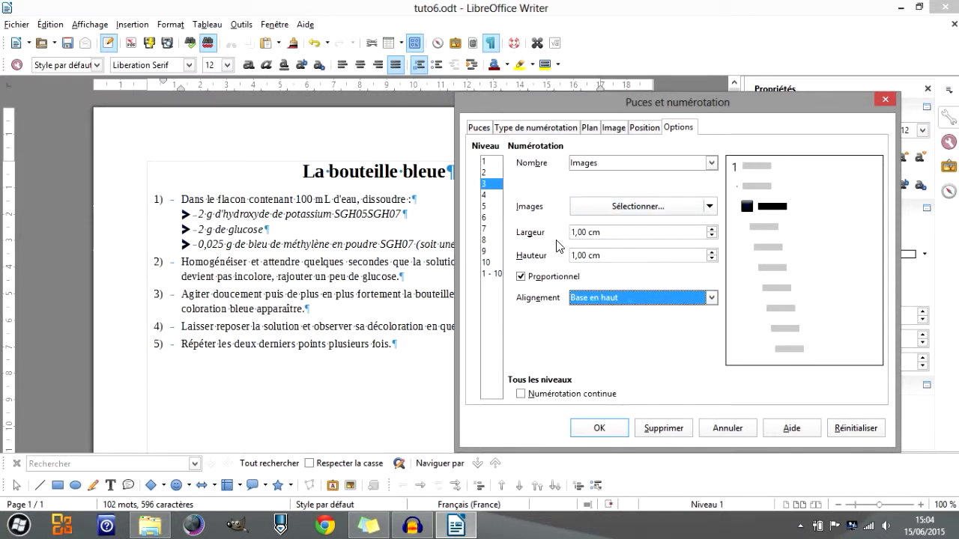
double_click(579, 232)
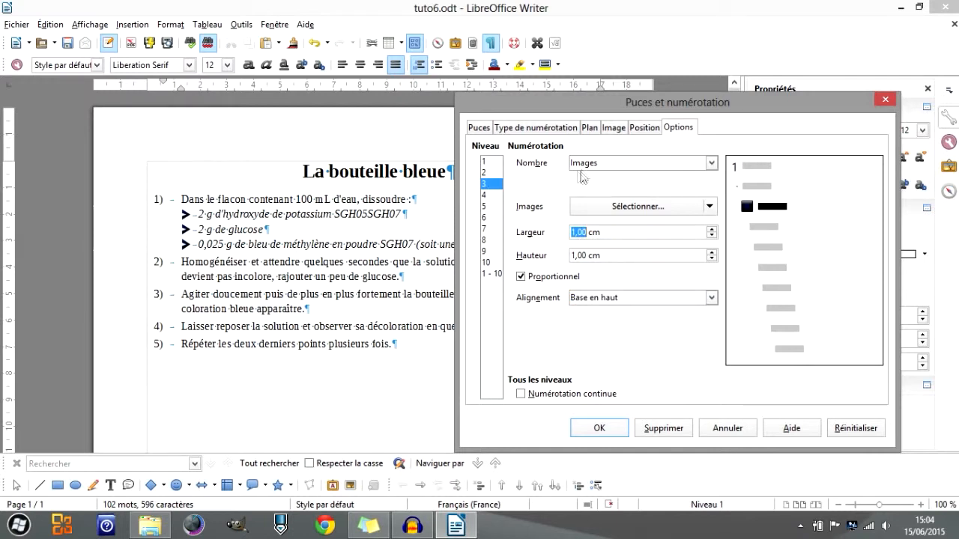
Review the level 3 position settings, and then close the bullets and numbering settings without applying the changes.
click(642, 134)
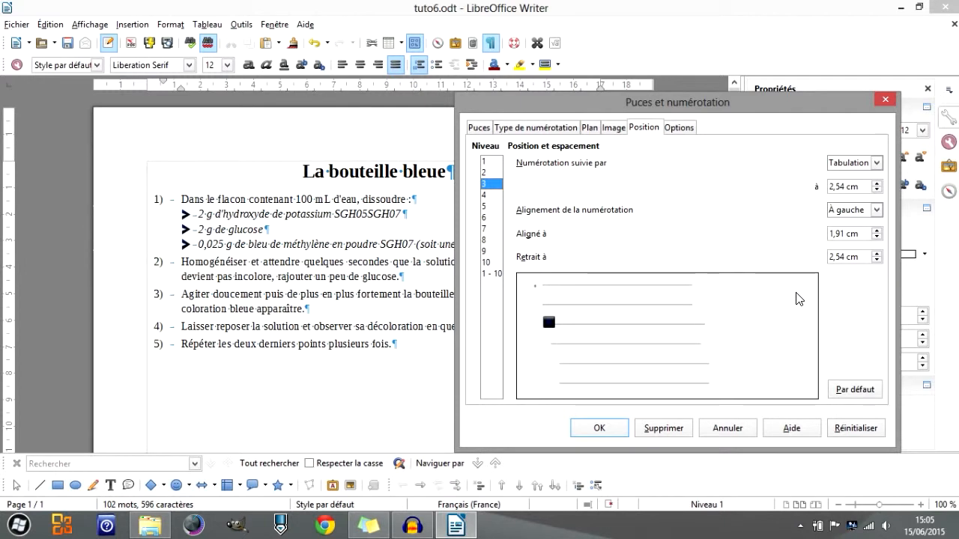
click(692, 129)
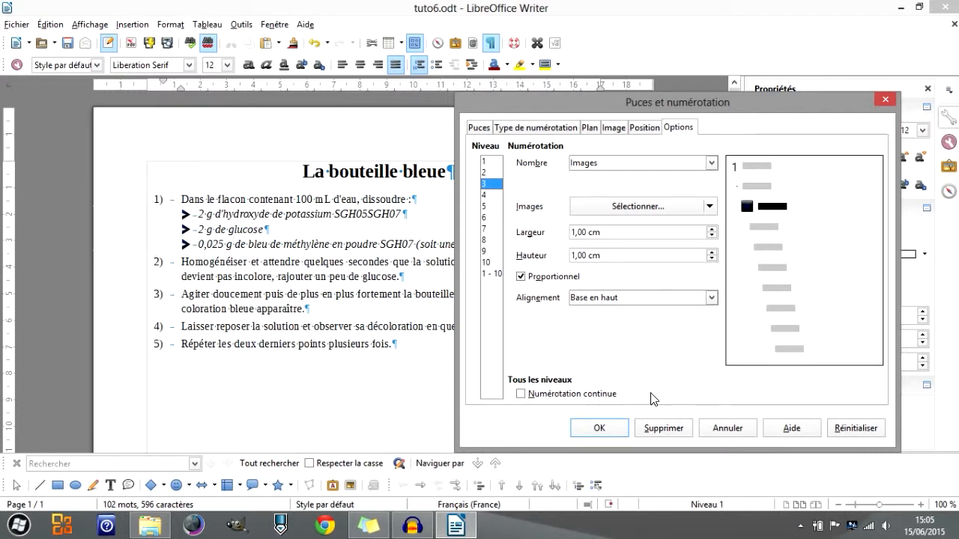
click(883, 100)
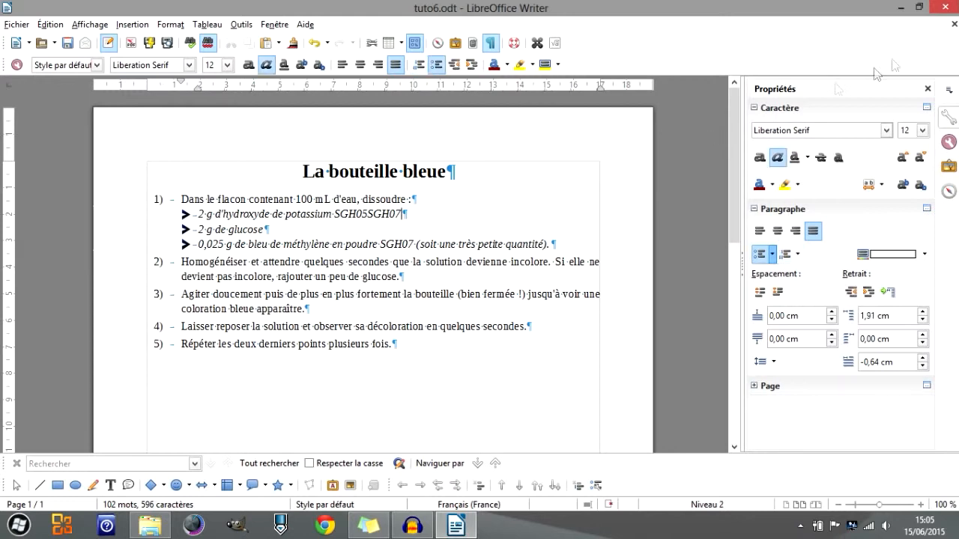
Create a new list style named MonPlan in the category Styles personnalisés.
click(949, 142)
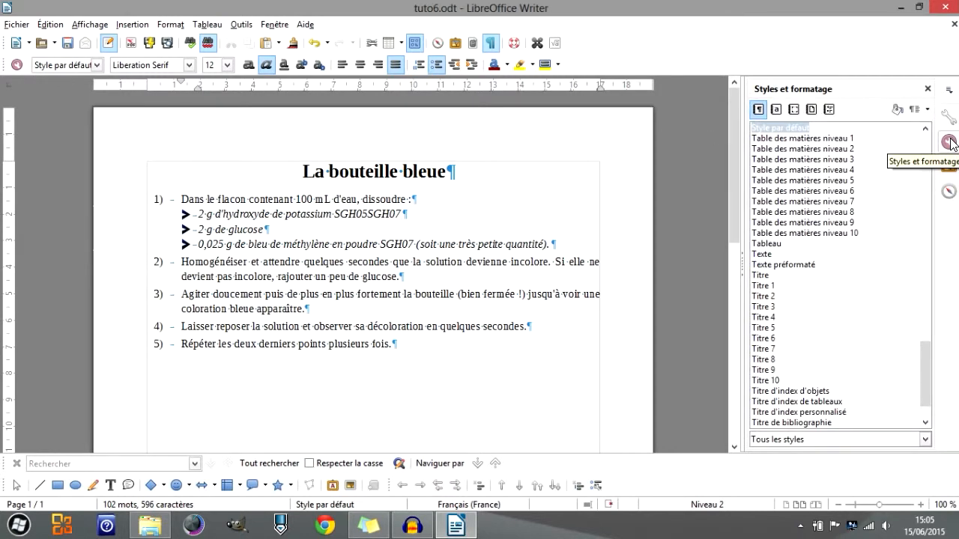
click(828, 111)
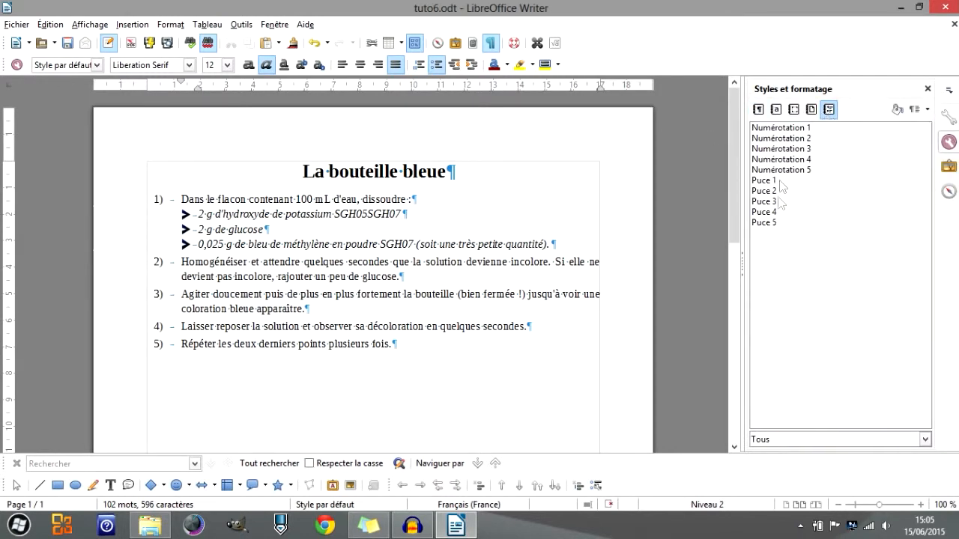
click(798, 273)
right_click(777, 238)
click(823, 252)
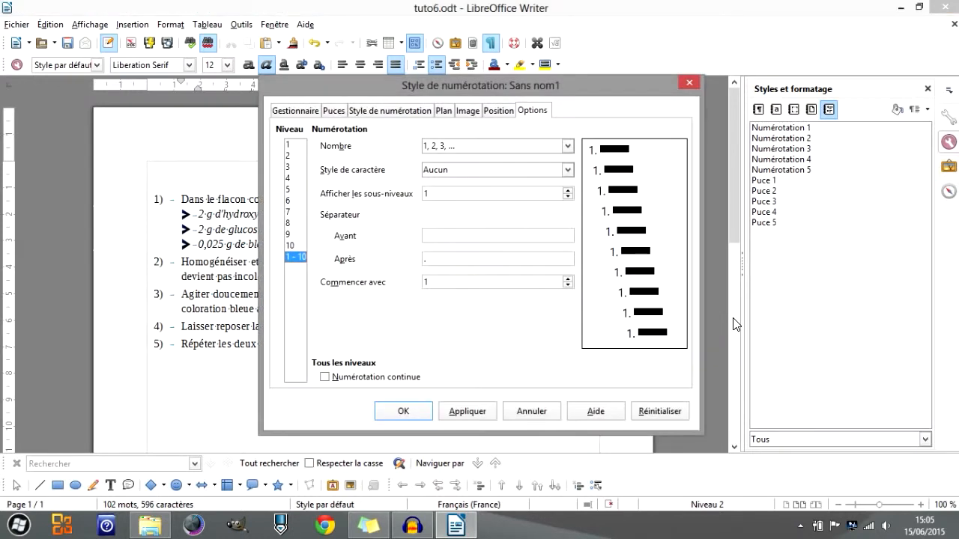
click(299, 111)
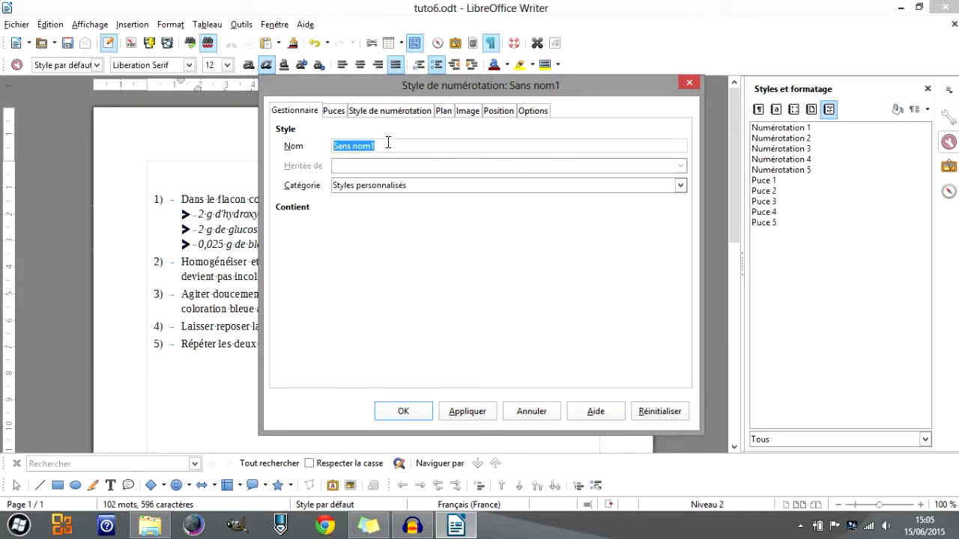
text(MonPlan)
click(380, 194)
click(383, 258)
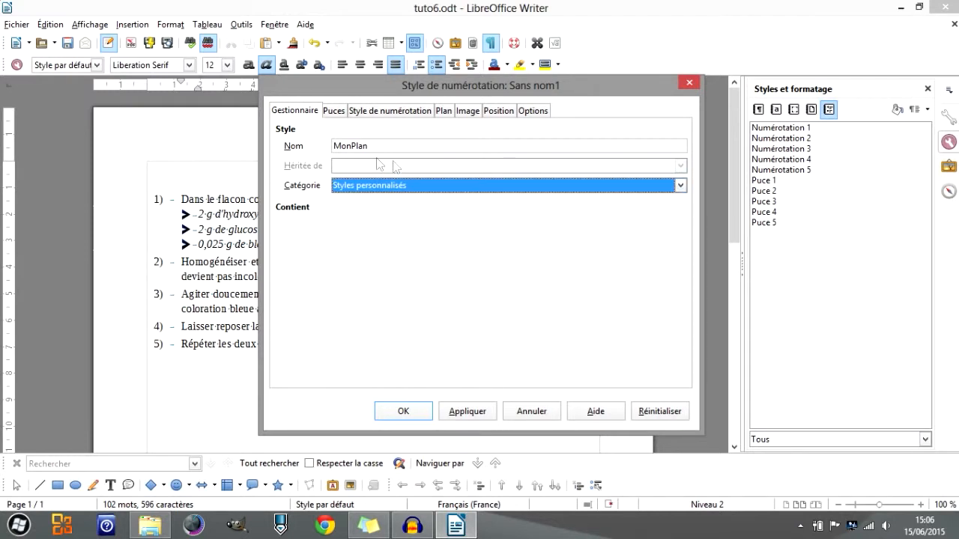
Look through the MonPlan style's bullet, numbering, outline, image, position and option settings.
click(335, 113)
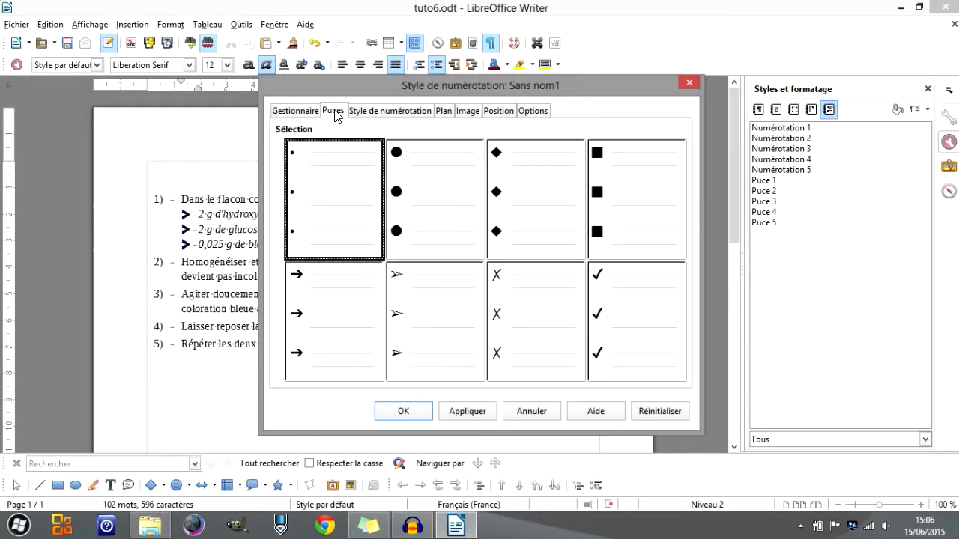
click(359, 117)
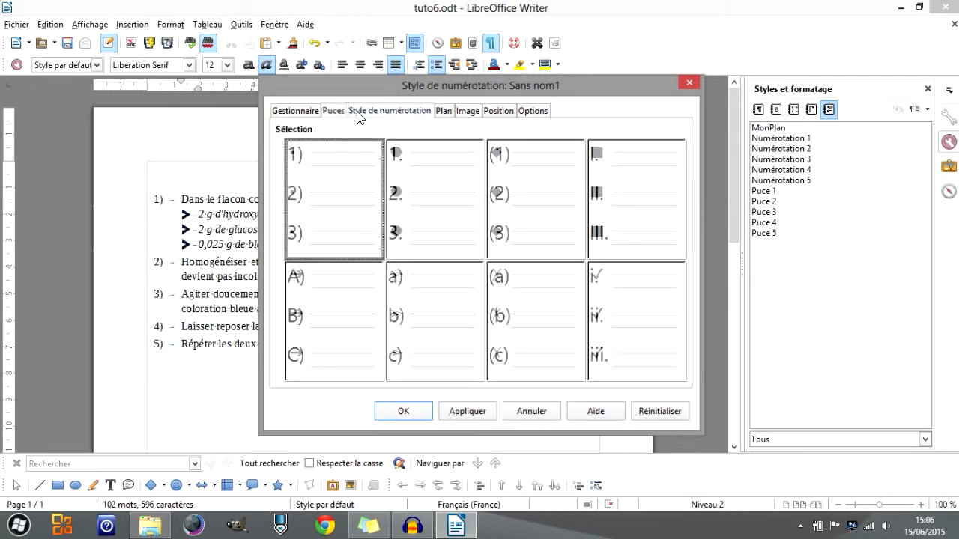
click(446, 116)
click(458, 116)
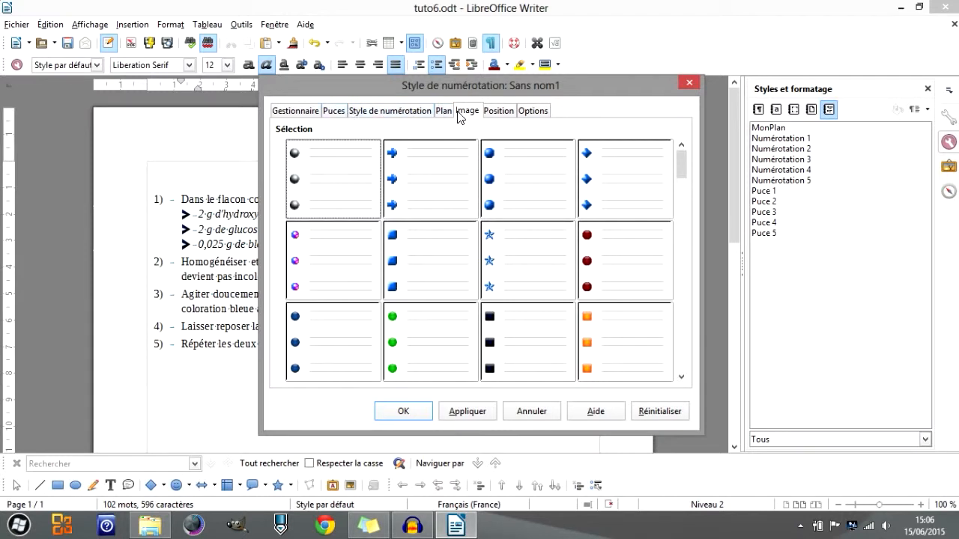
click(506, 113)
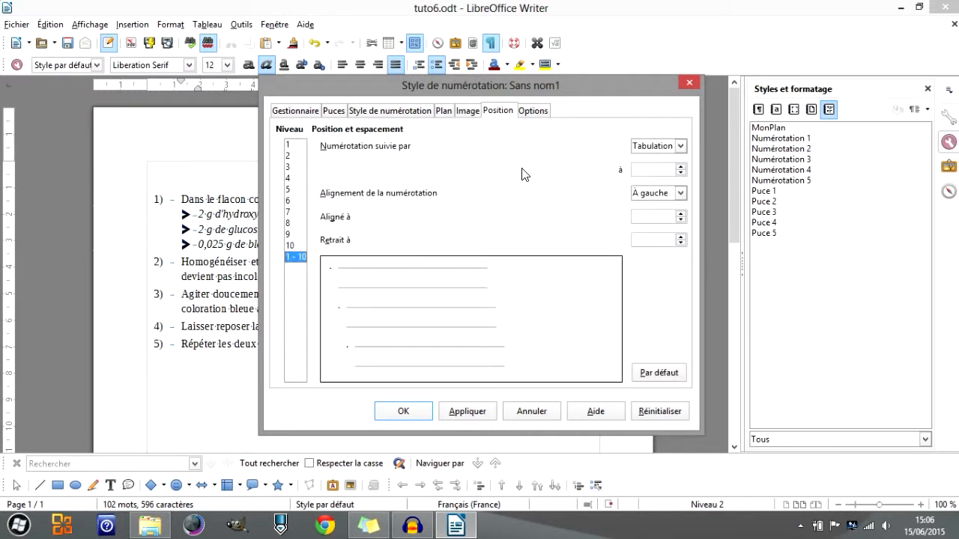
click(530, 112)
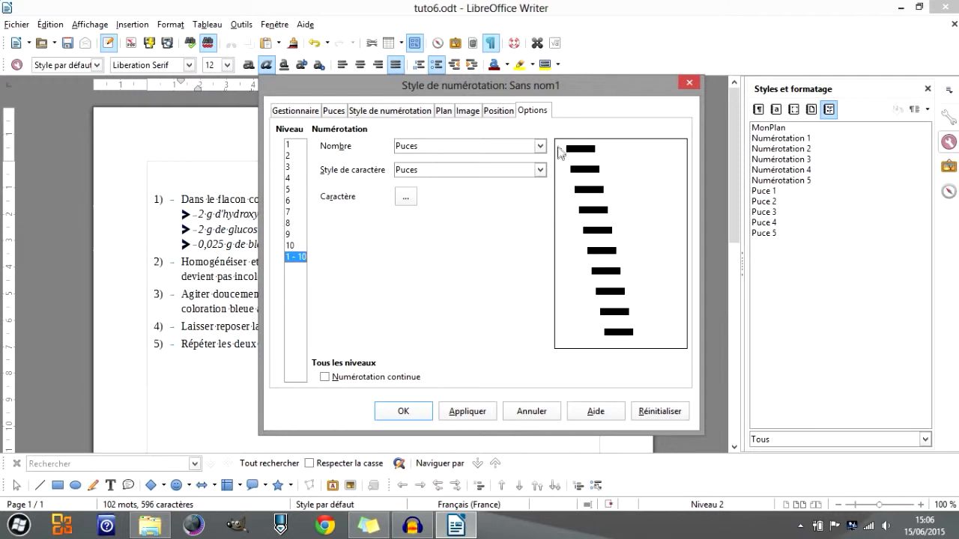
Choose the right-pointing arrow bullets for the MonPlan style and check them in the numbering options for level 1.
click(331, 114)
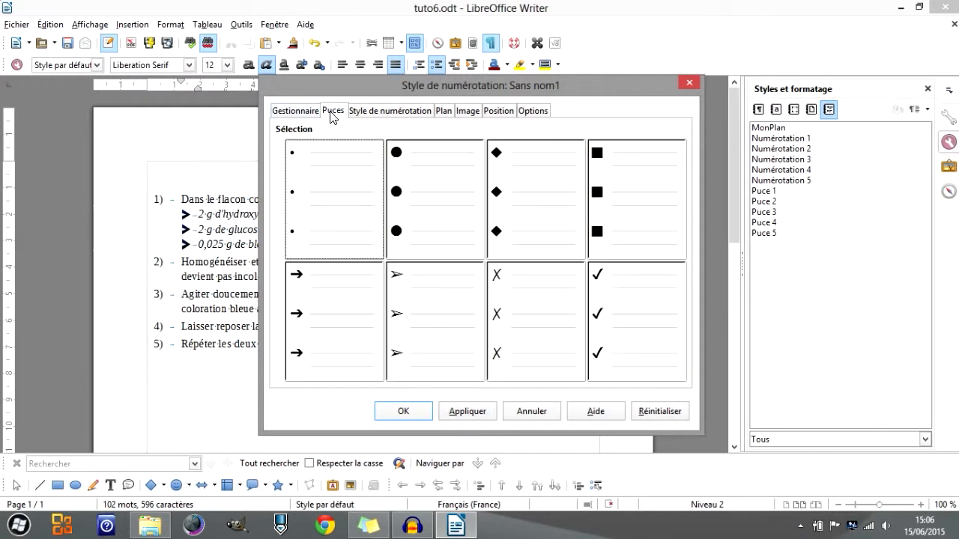
click(417, 349)
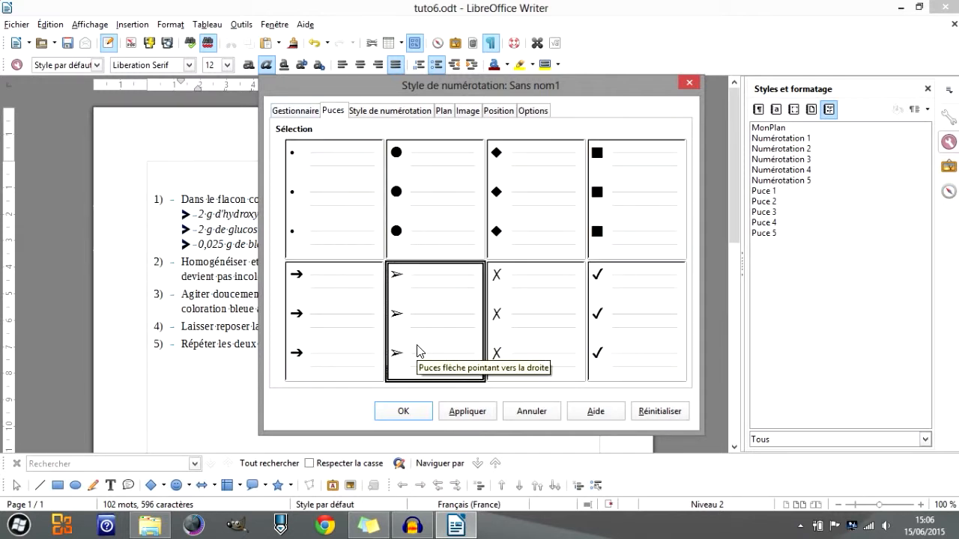
click(523, 114)
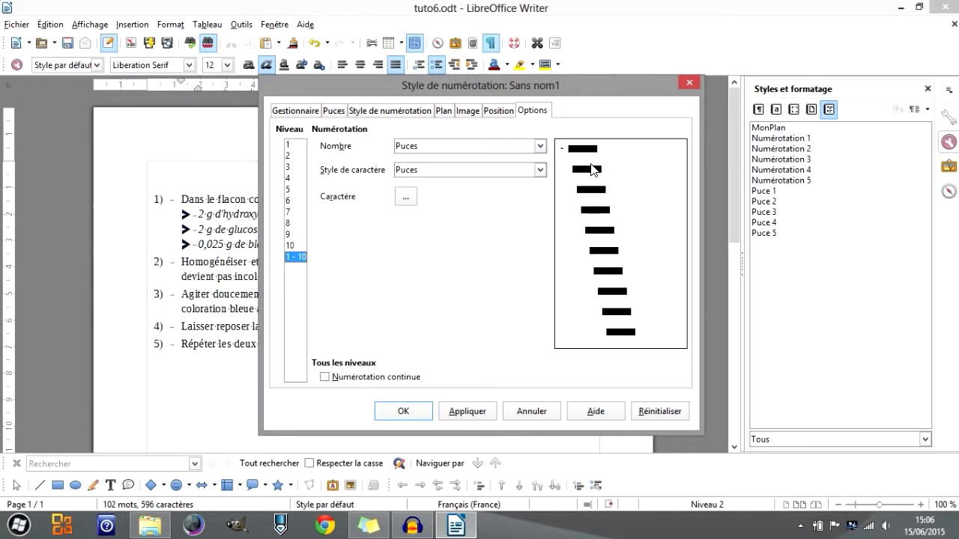
click(495, 112)
click(523, 114)
click(286, 143)
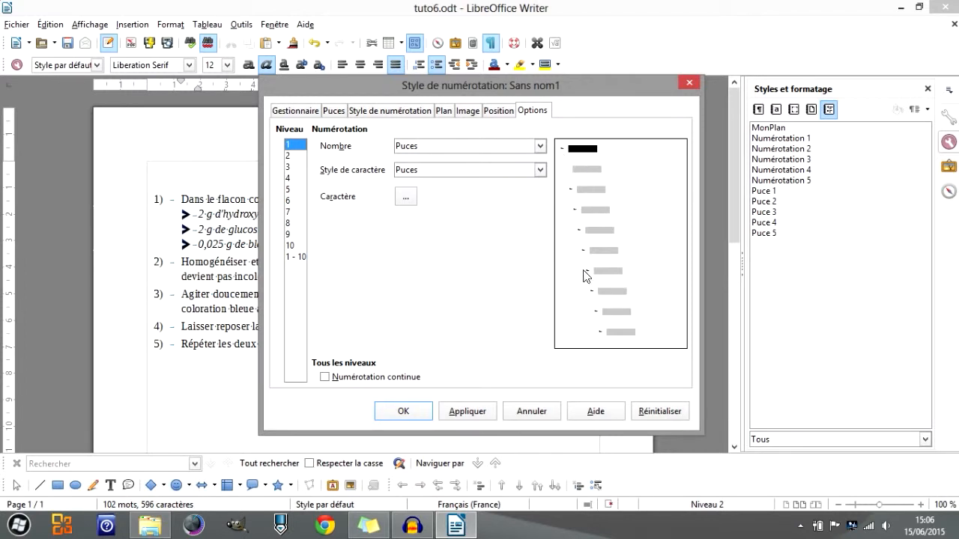
Examine the outline presets and the position and spacing settings of levels 1 to 7 in the MonPlan style.
click(446, 114)
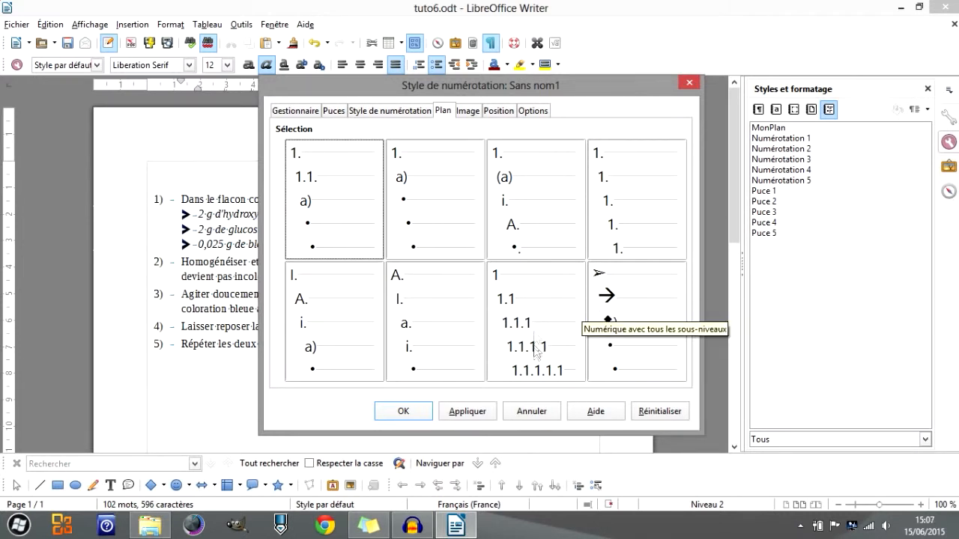
click(498, 111)
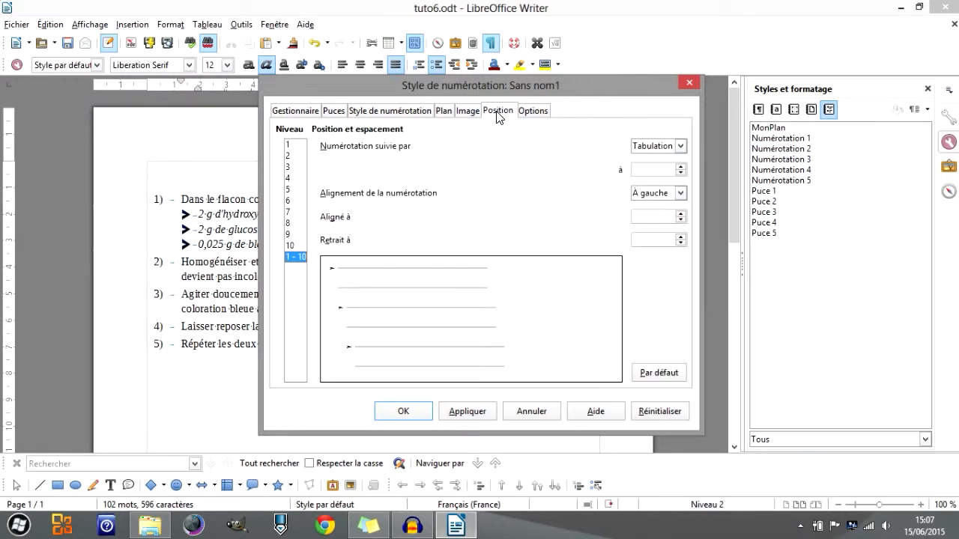
click(294, 145)
click(294, 156)
click(294, 167)
click(295, 179)
click(294, 190)
click(294, 201)
click(295, 212)
click(294, 145)
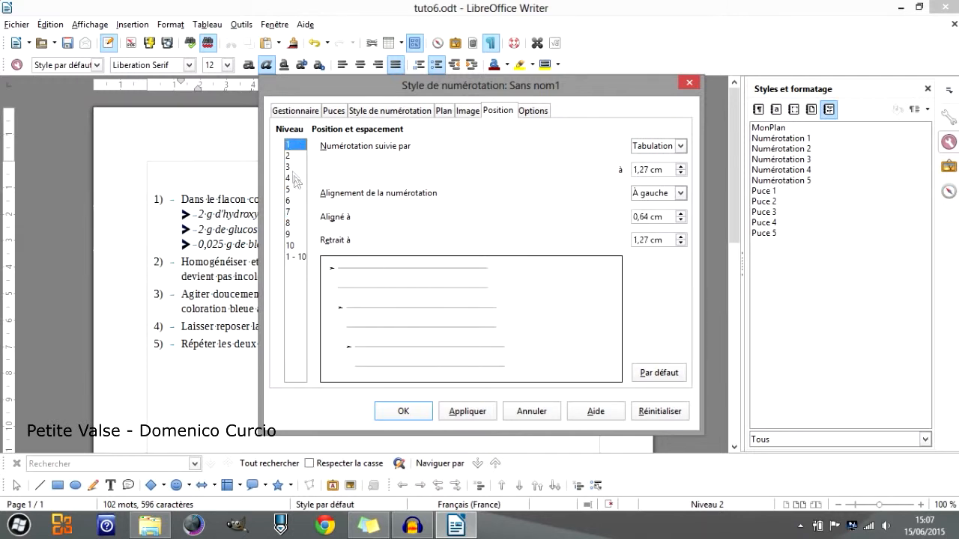
Set level 1 of the MonPlan style to a 1 cm tab stop, a 1 cm indent and left-aligned numbering at 0,3 cm.
double_click(643, 172)
text(1)
double_click(637, 237)
text(1)
click(636, 220)
double_click(637, 219)
text(0,3)
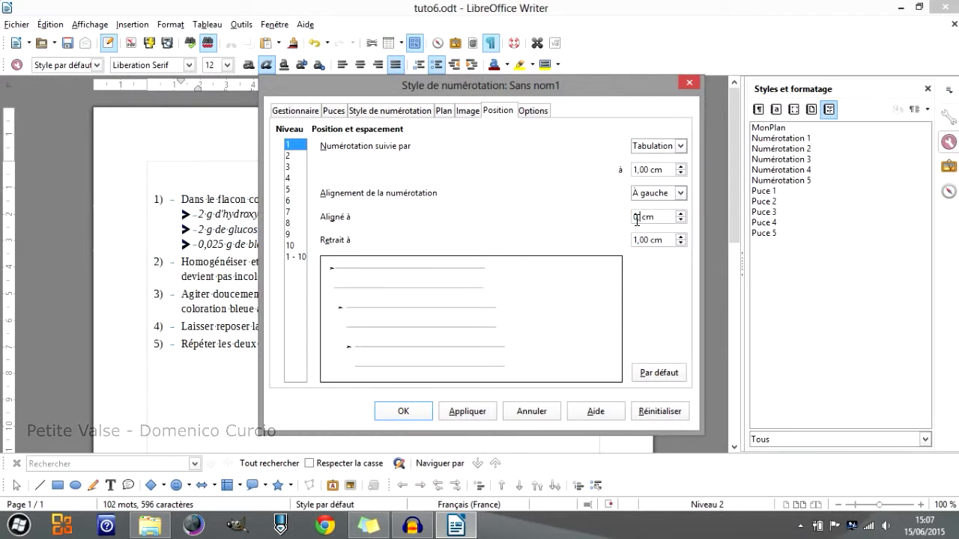
click(659, 197)
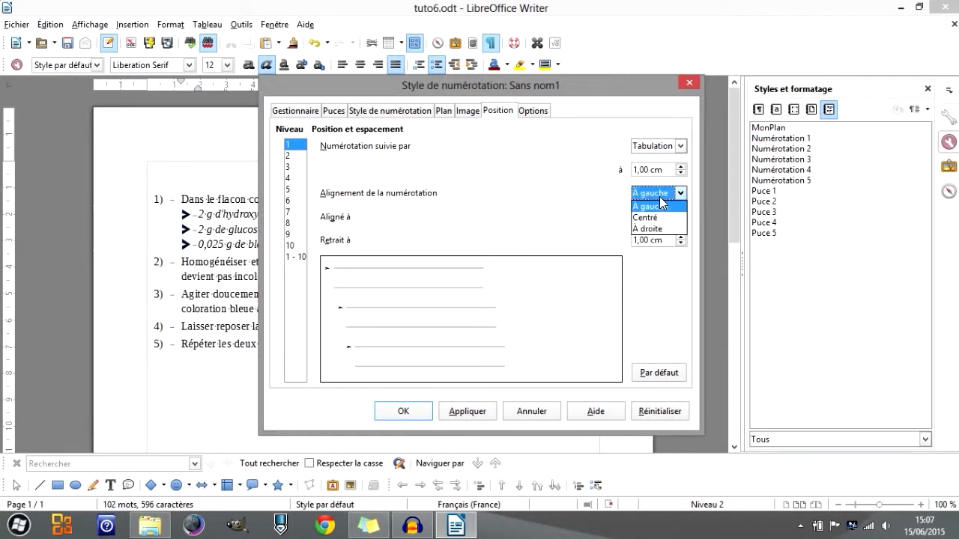
click(660, 196)
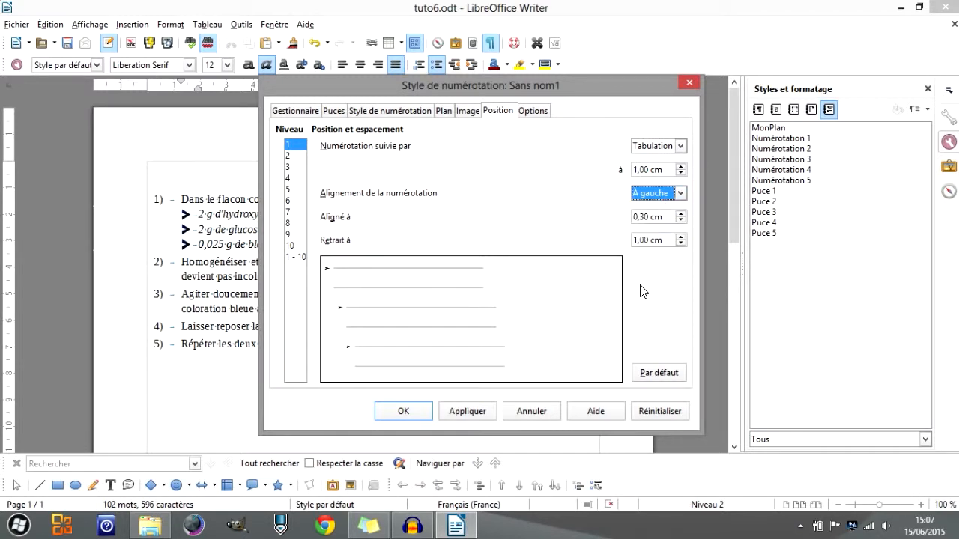
Try 1, 2, 3, ... numbering on levels 1 - 10 of the MonPlan style, and set them all to Aucun(e).
click(535, 111)
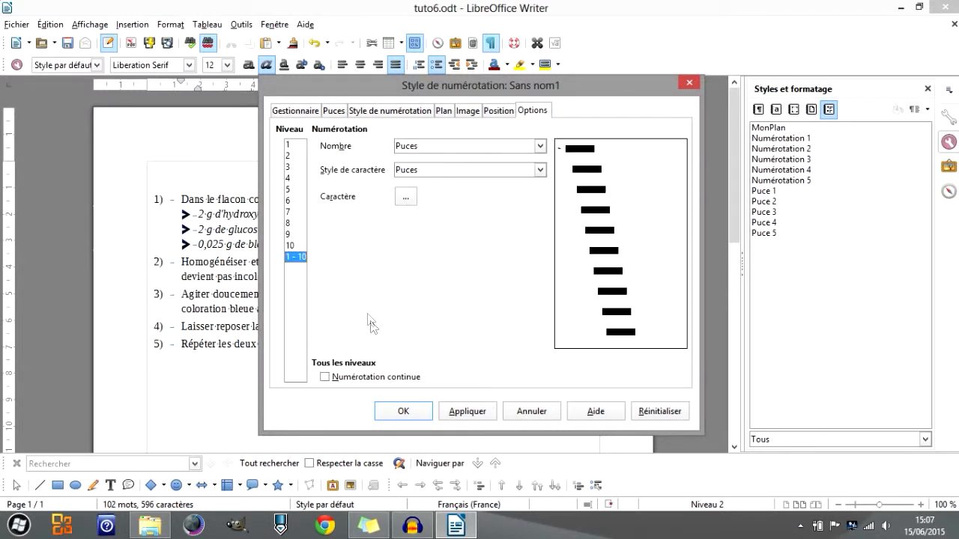
click(539, 146)
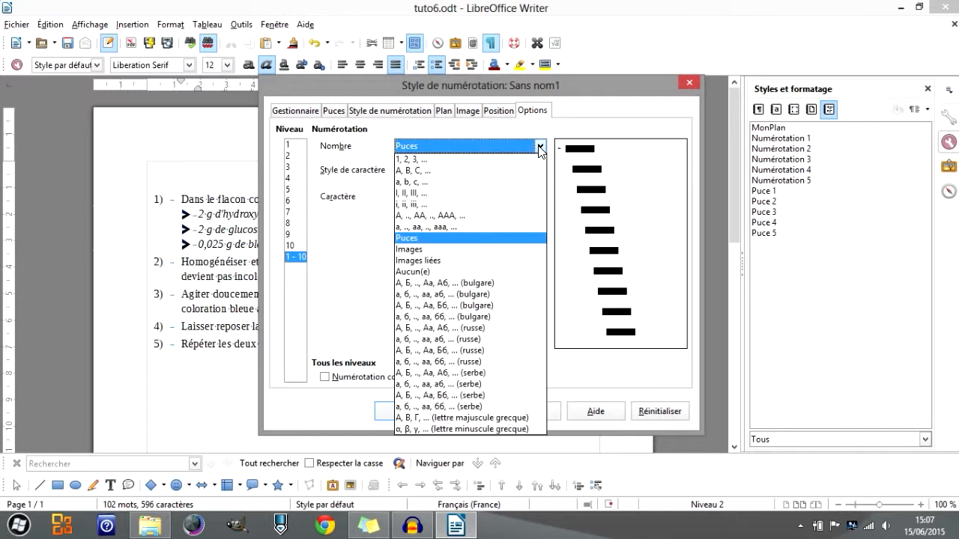
click(507, 159)
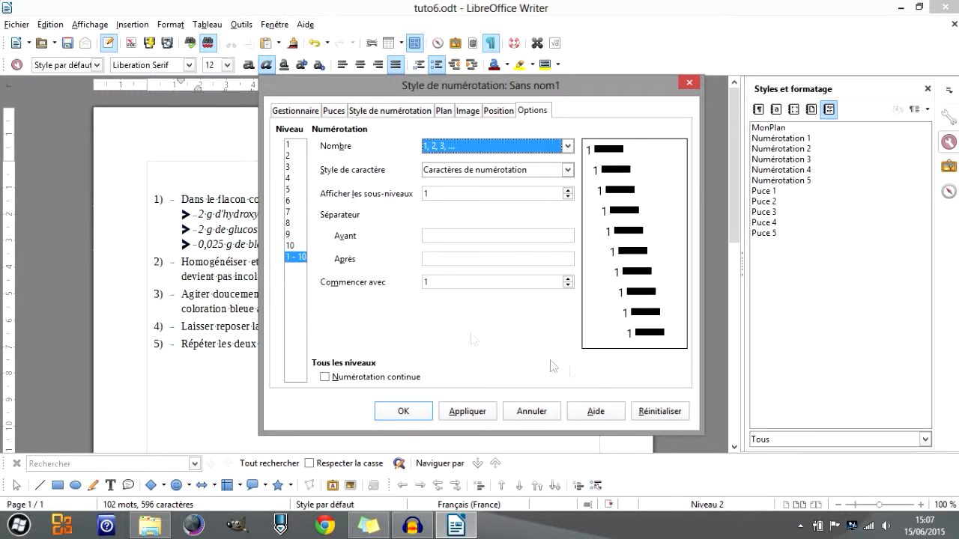
click(567, 147)
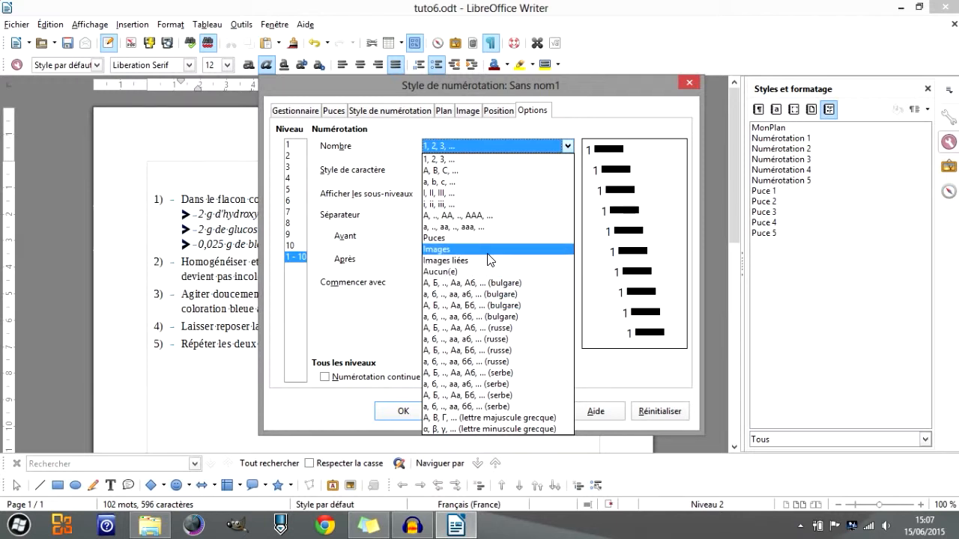
click(486, 274)
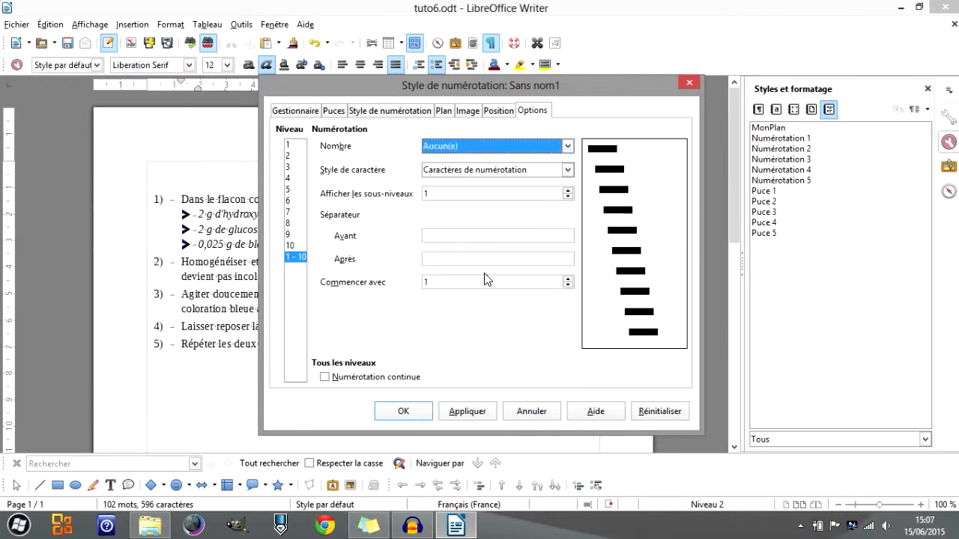
Give level 1 of the MonPlan style 1, 2, 3, ... numbering with a hyphen as the separator after the number.
click(297, 145)
click(565, 146)
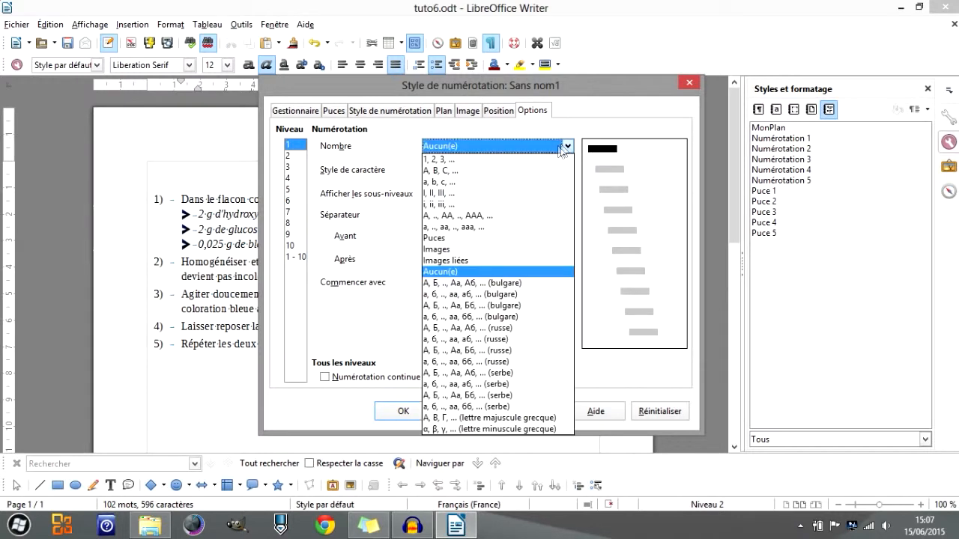
click(495, 160)
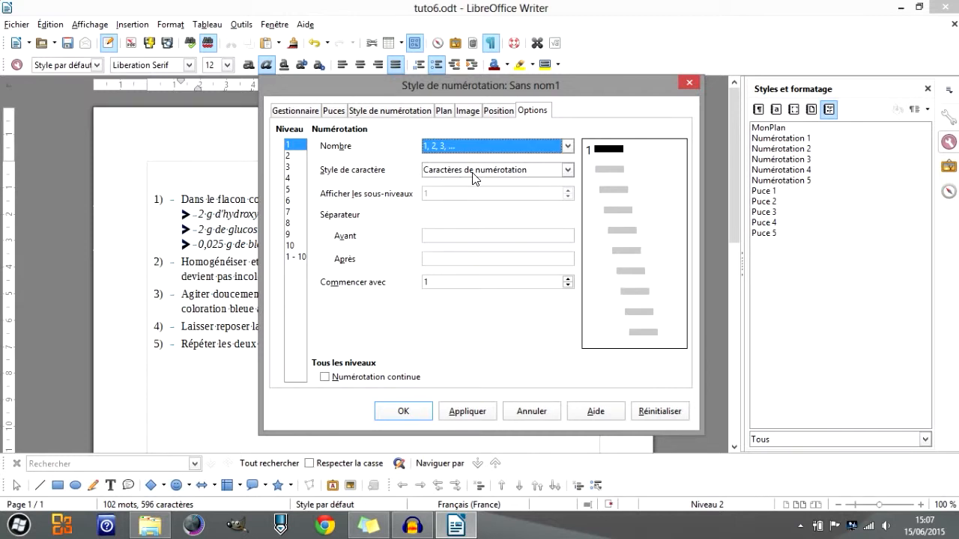
click(467, 237)
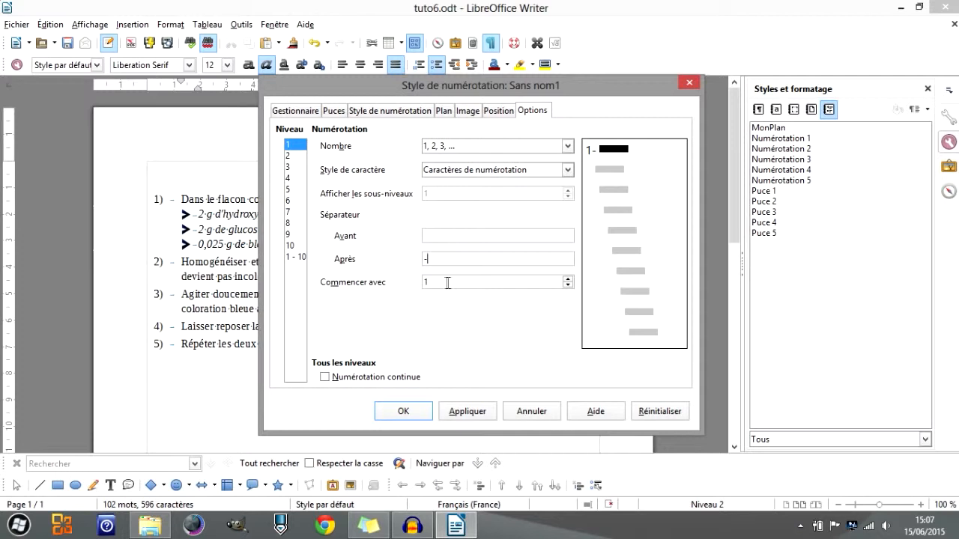
Set level 2 to bullets using the small hollow circle (U+25E6) from Segoe UI, and confirm the MonPlan style.
click(287, 156)
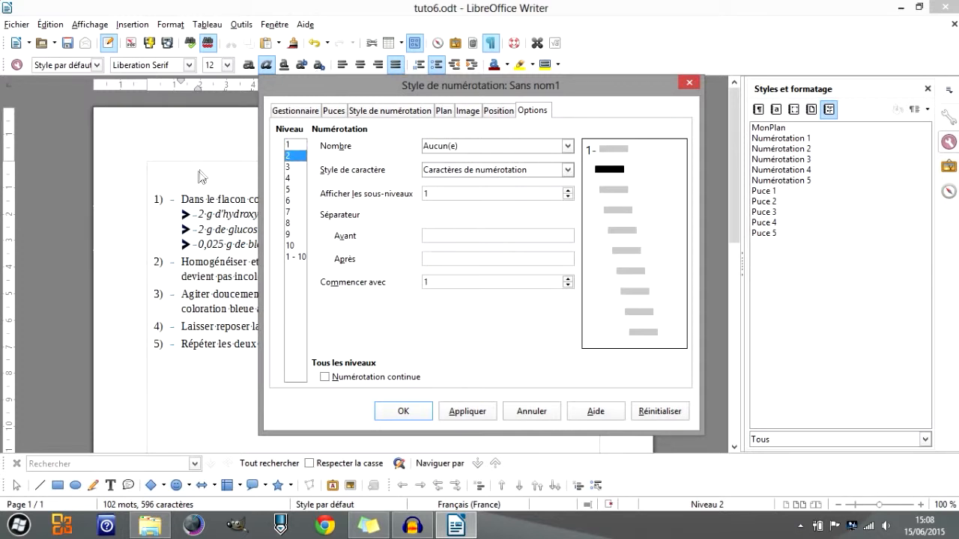
click(567, 146)
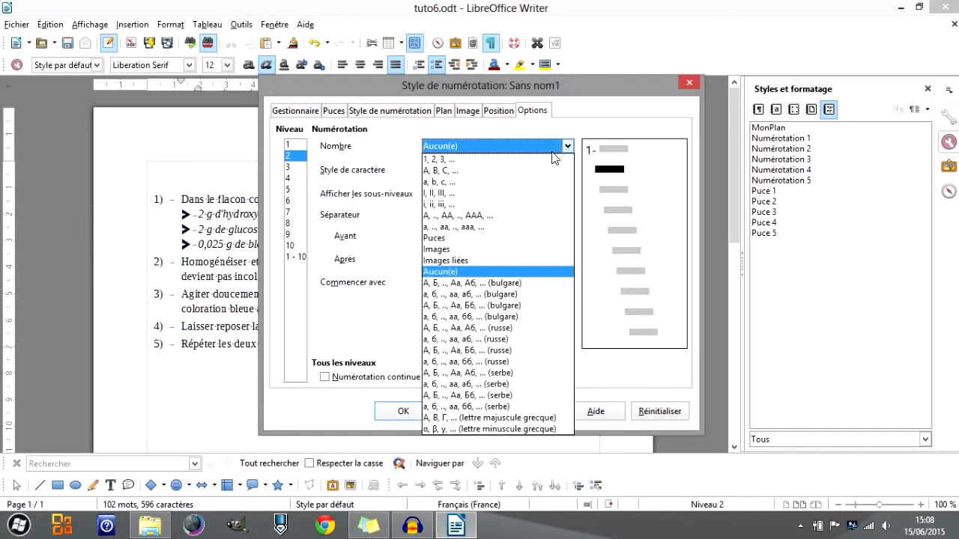
click(465, 239)
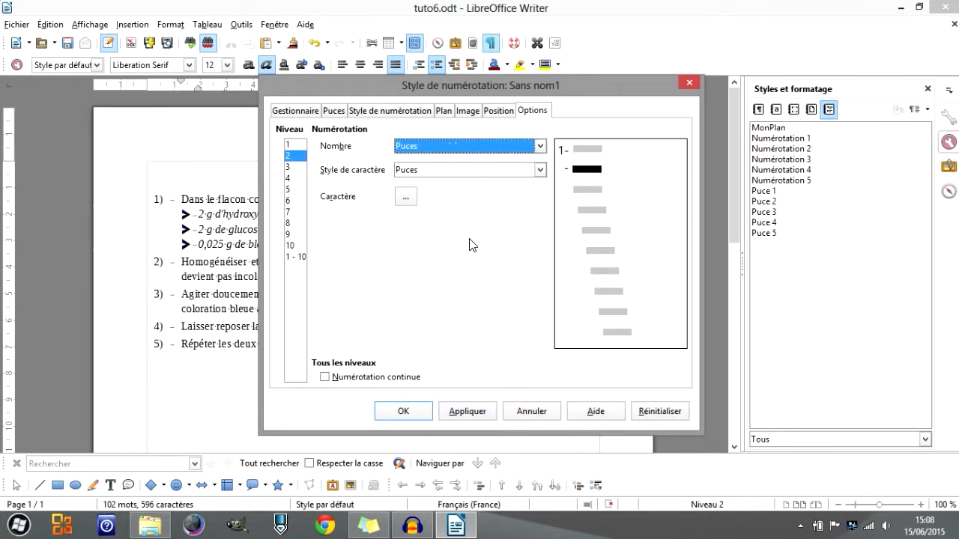
click(405, 197)
scroll(492, 253, up, 1)
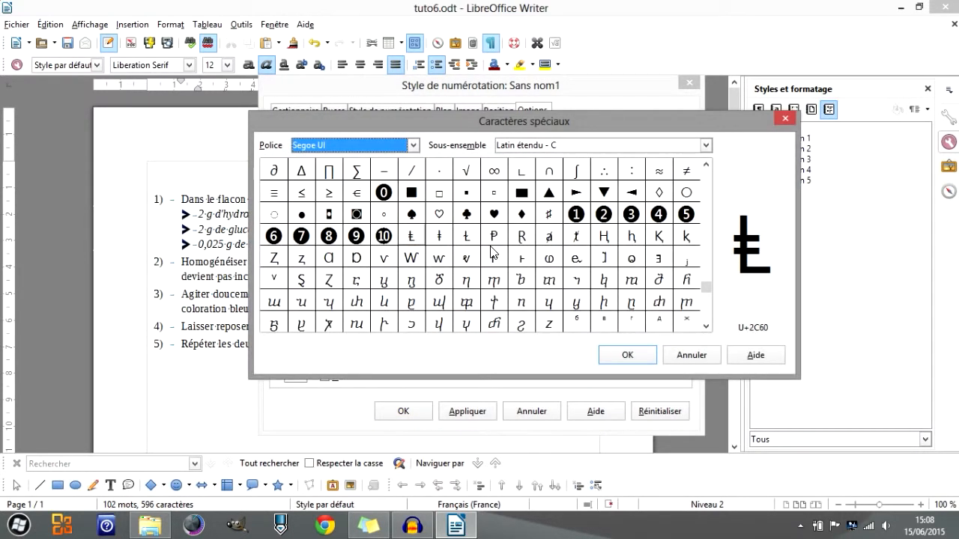
click(384, 215)
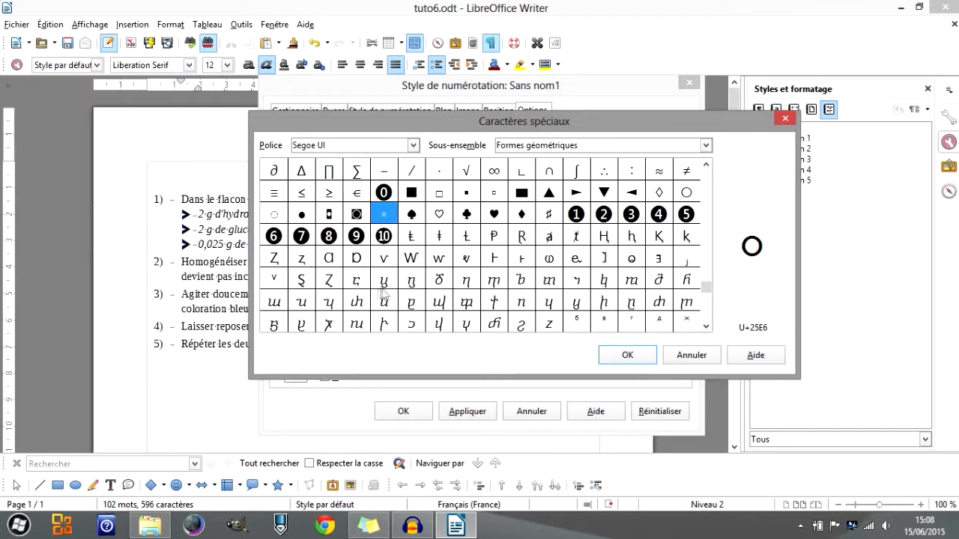
click(631, 360)
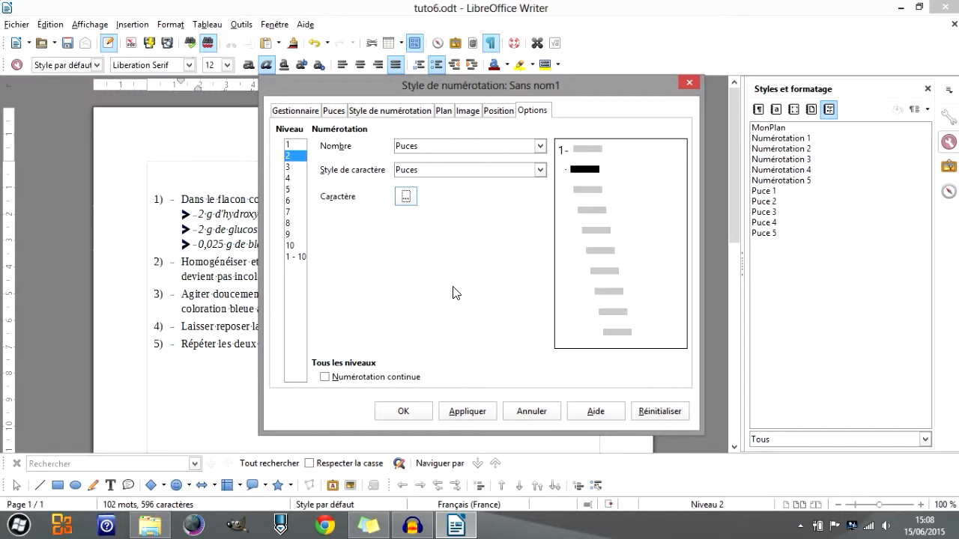
click(403, 411)
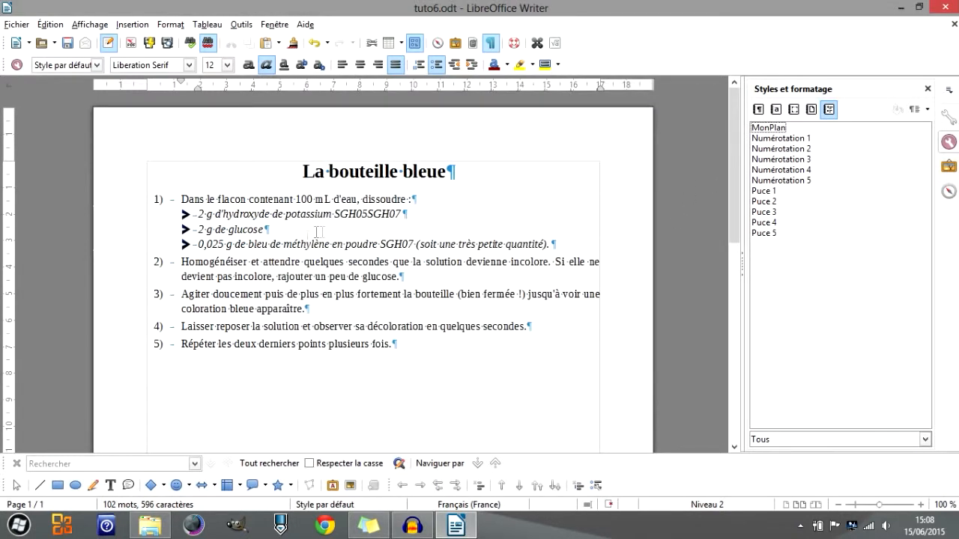
Remove the existing numbering and bullets from all the procedure paragraphs below the title "La bouteille bleue".
drag(252, 203, 251, 344)
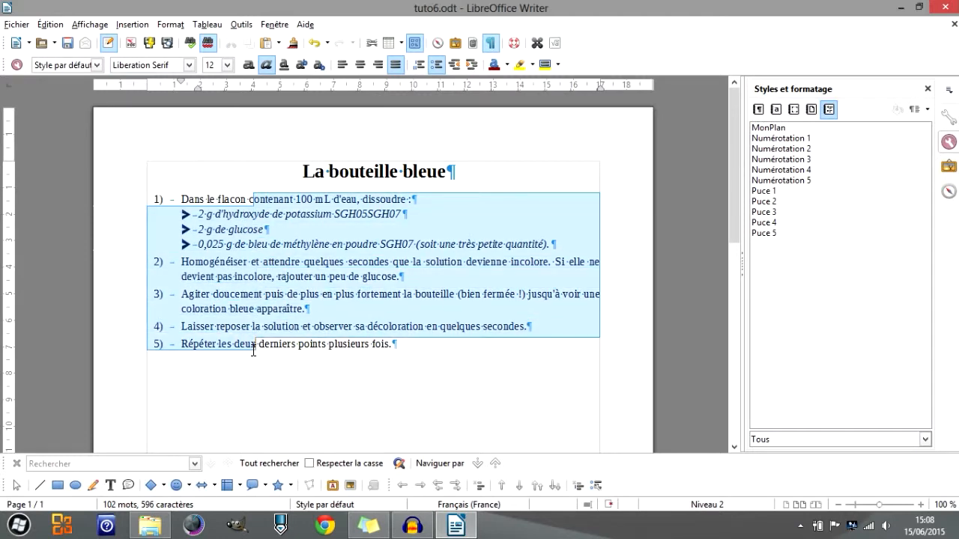
click(419, 64)
click(221, 229)
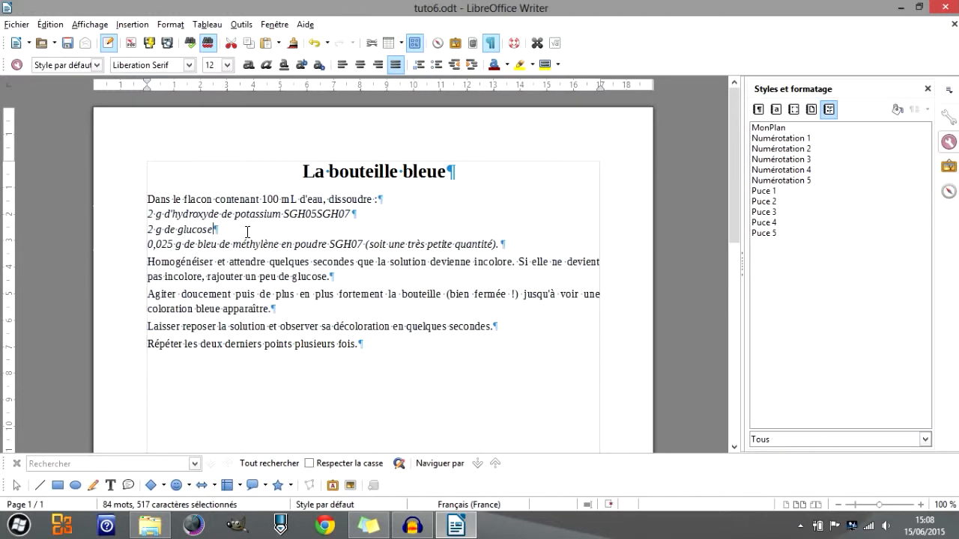